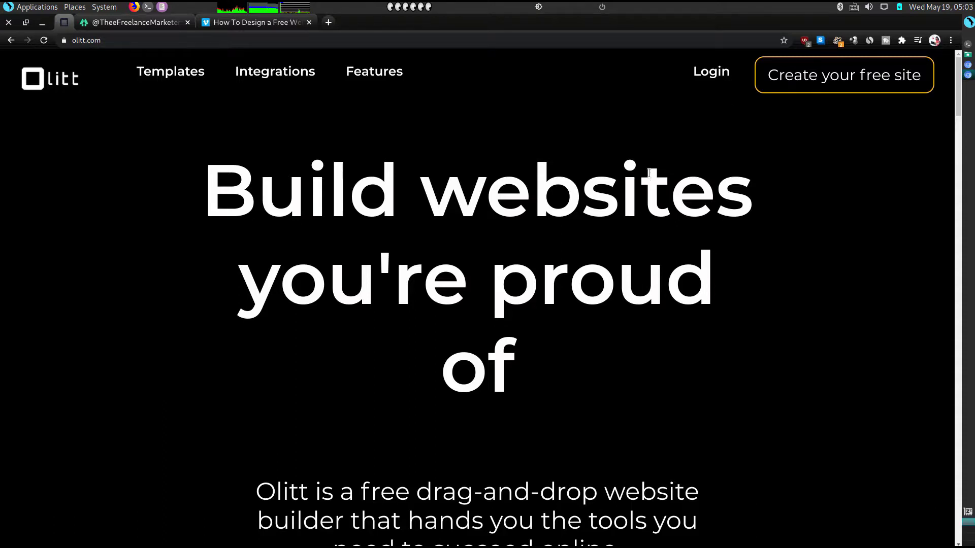
Log in to the website builder account and open the Personal V2 website for editing
left_click(706, 80)
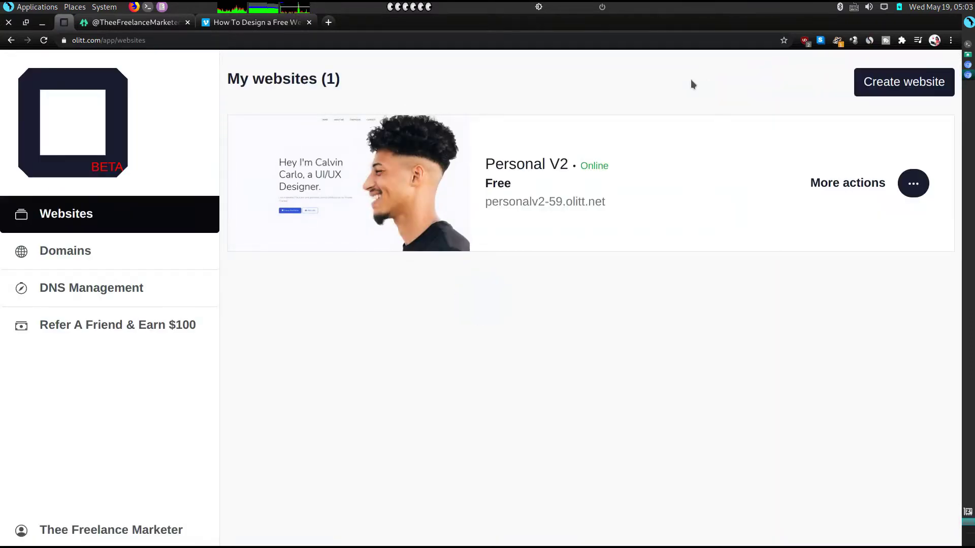
mouse_move(299, 235)
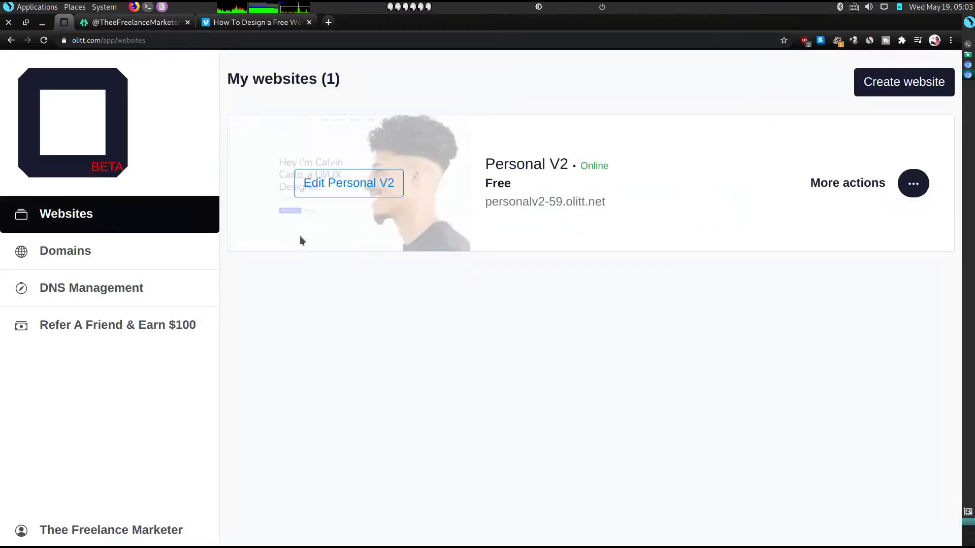
left_click(347, 184)
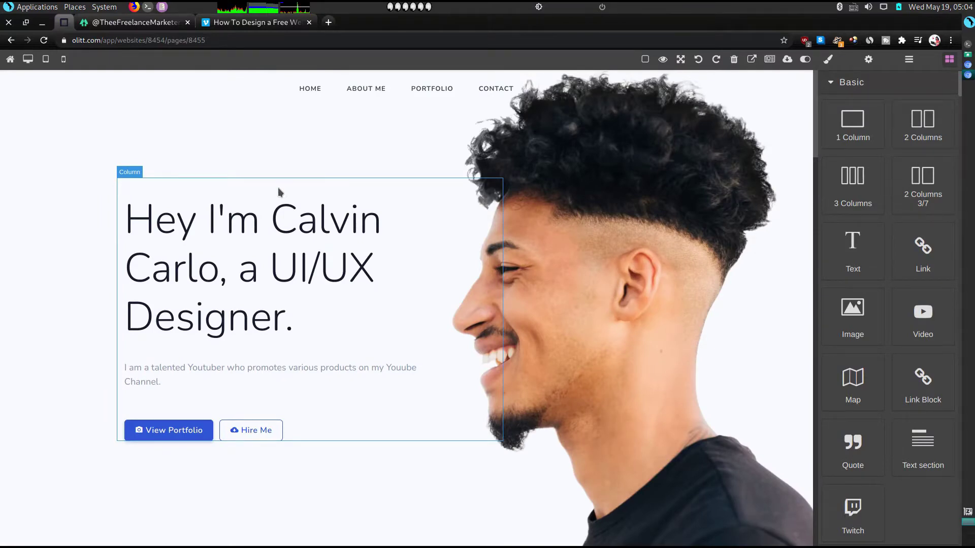
Change the hero heading to read "Hey I'm Thee Freelance Youtuber"
triple_click(241, 273)
left_click(242, 272)
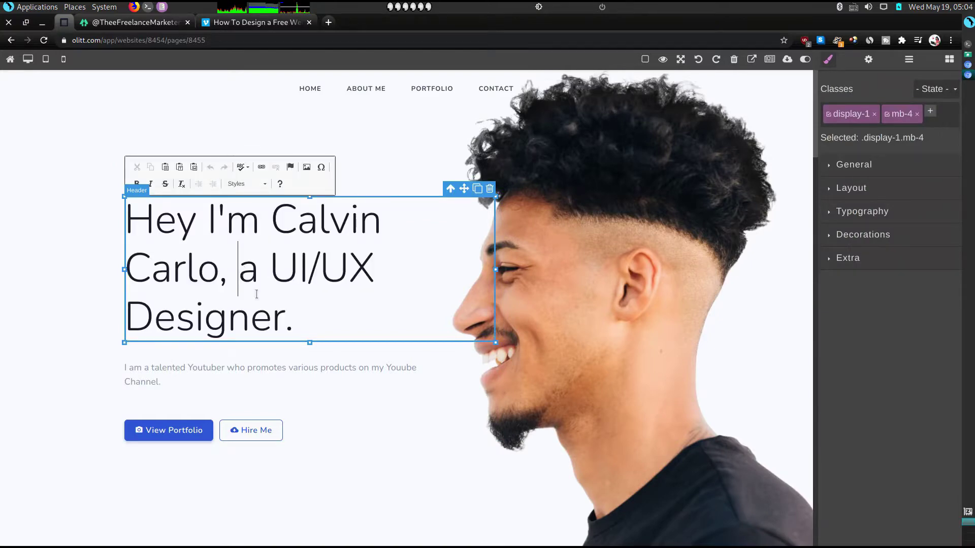
left_click(293, 331, "shift")
key("BackSpace")
key("BackSpace")
key("BackSpace")
key("BackSpace")
key("BackSpace")
key("BackSpace")
key("BackSpace")
key("BackSpace")
key("BackSpace")
key("BackSpace")
key("BackSpace")
key("BackSpace")
key("BackSpace")
key("BackSpace")
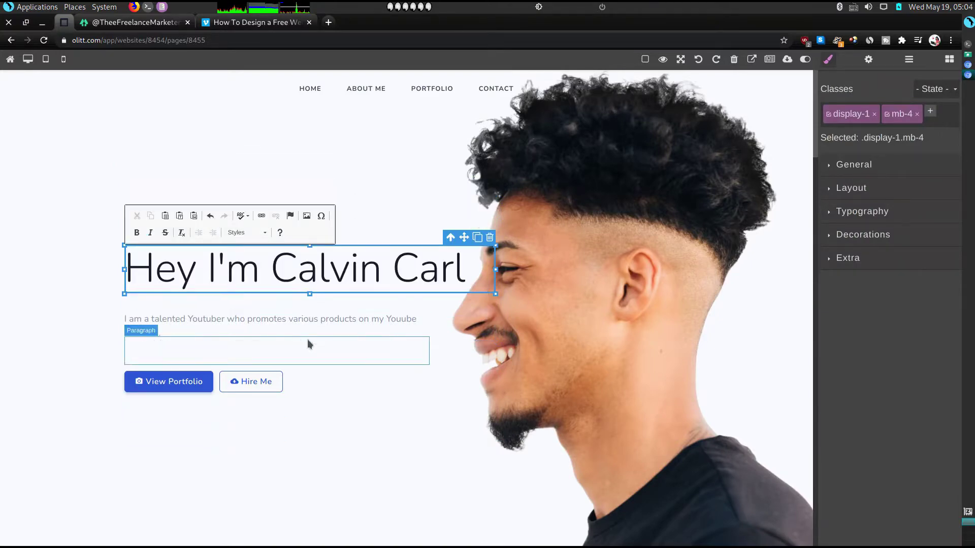
key("BackSpace")
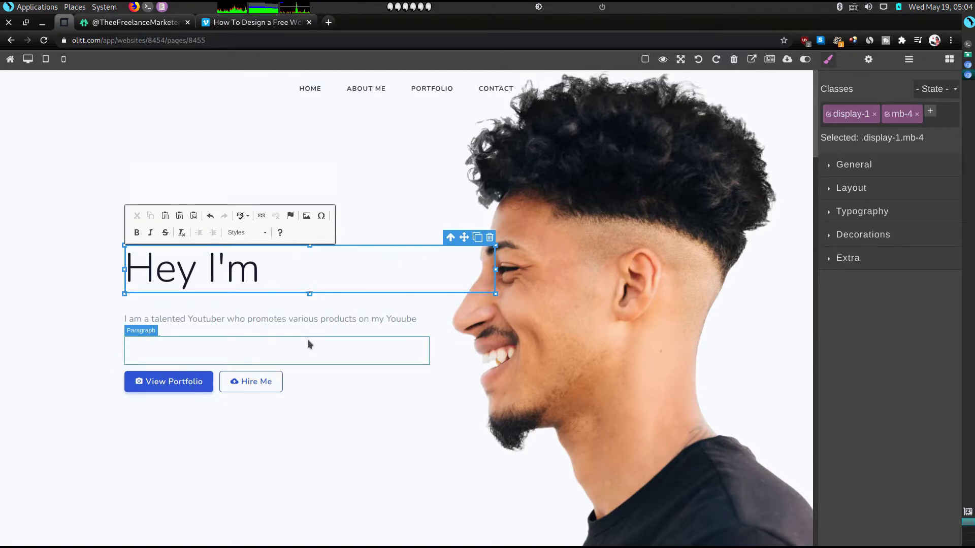
type("Thee F")
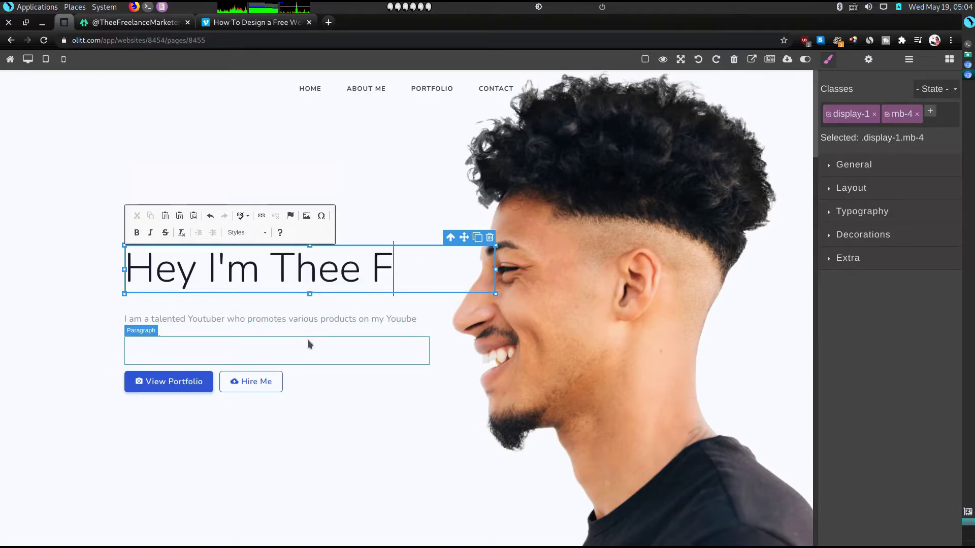
type("reelance Y")
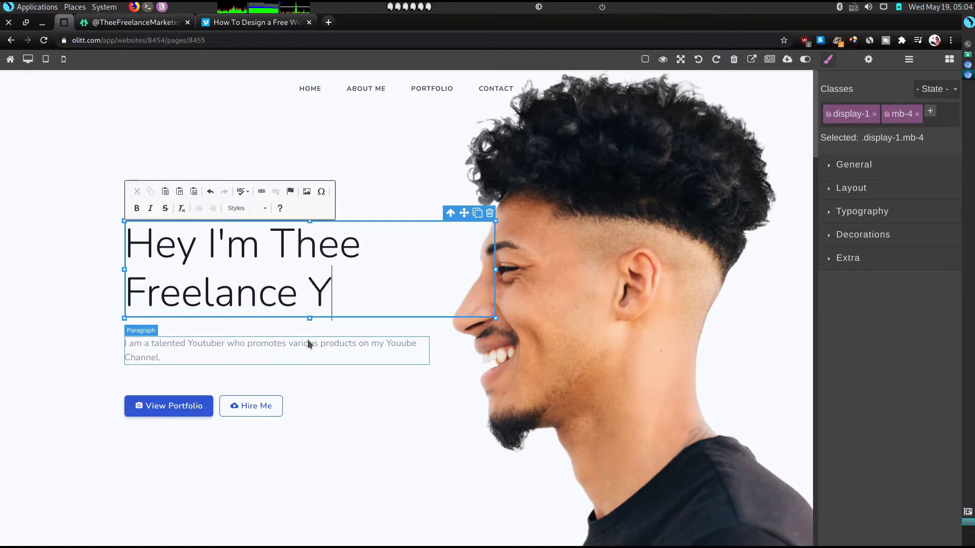
type("outuber")
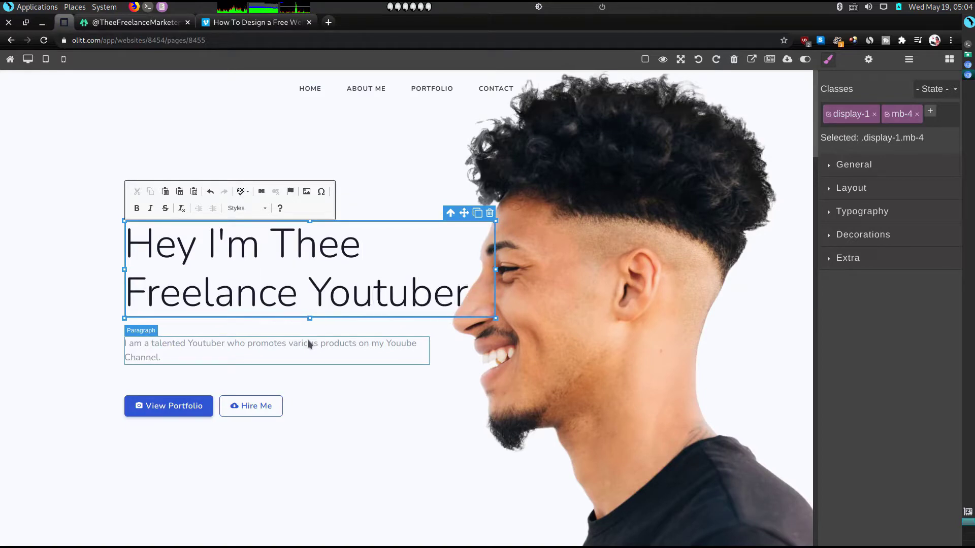
left_click(187, 476)
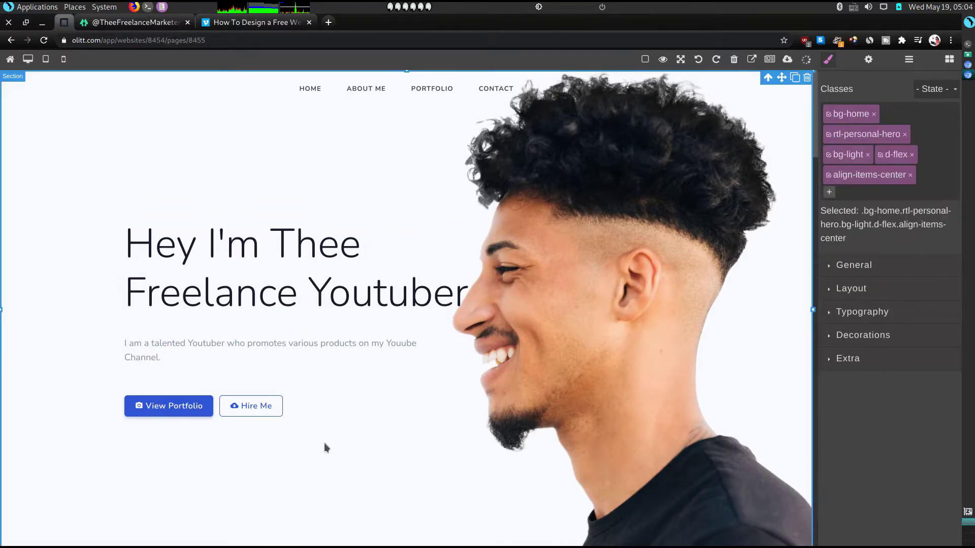
left_click(155, 346)
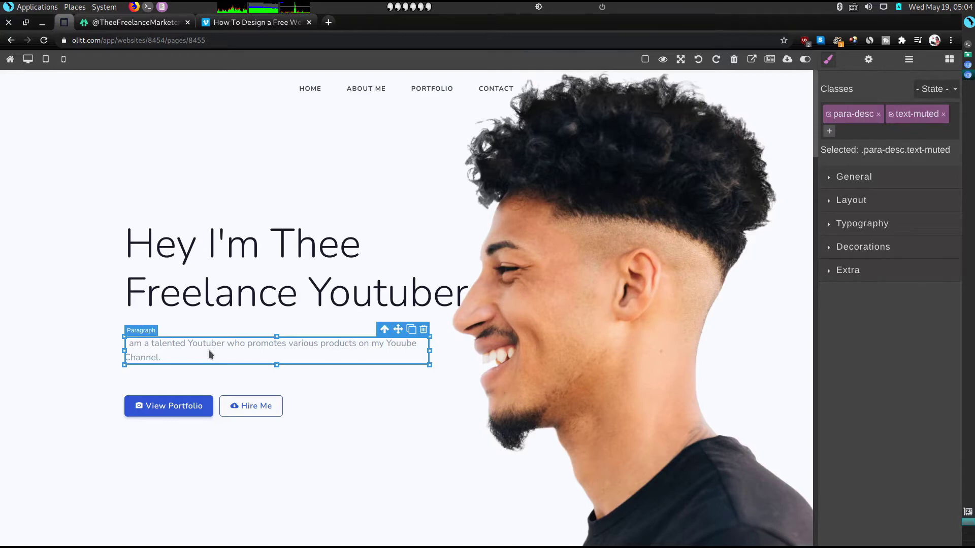
left_click(147, 454)
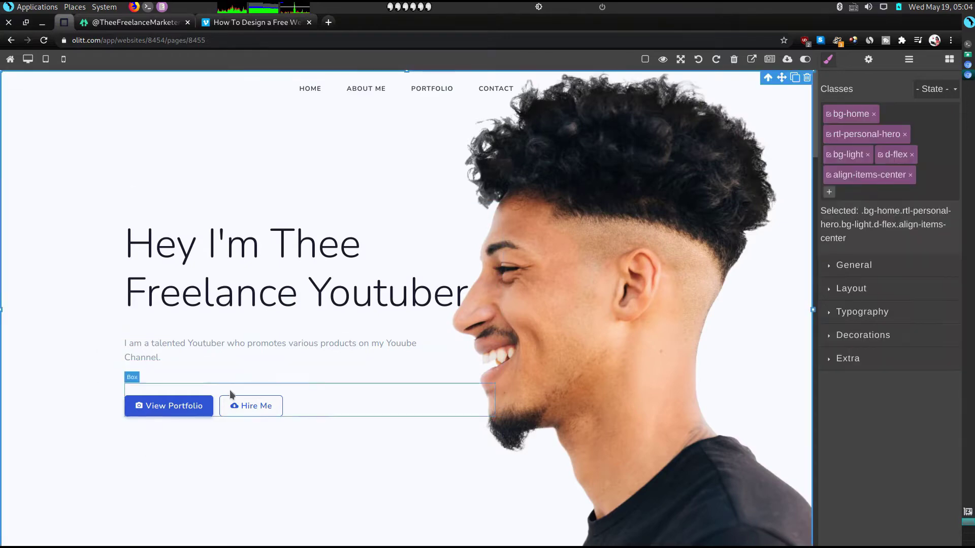
Change the subheading of the About Me section to "I'm Passionate Youtuber"
scroll(229, 390, "down", 5)
scroll(230, 394, "down", 3)
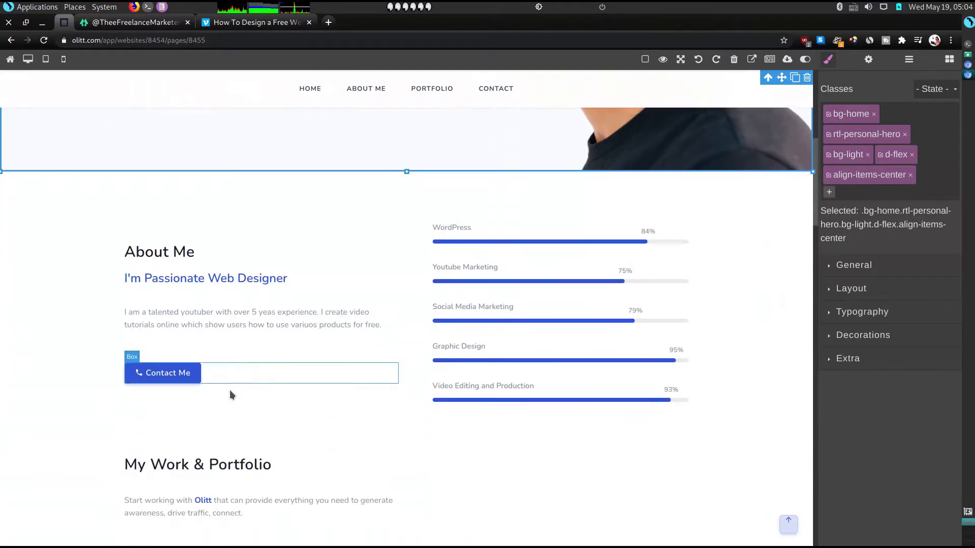
left_click(1, 298)
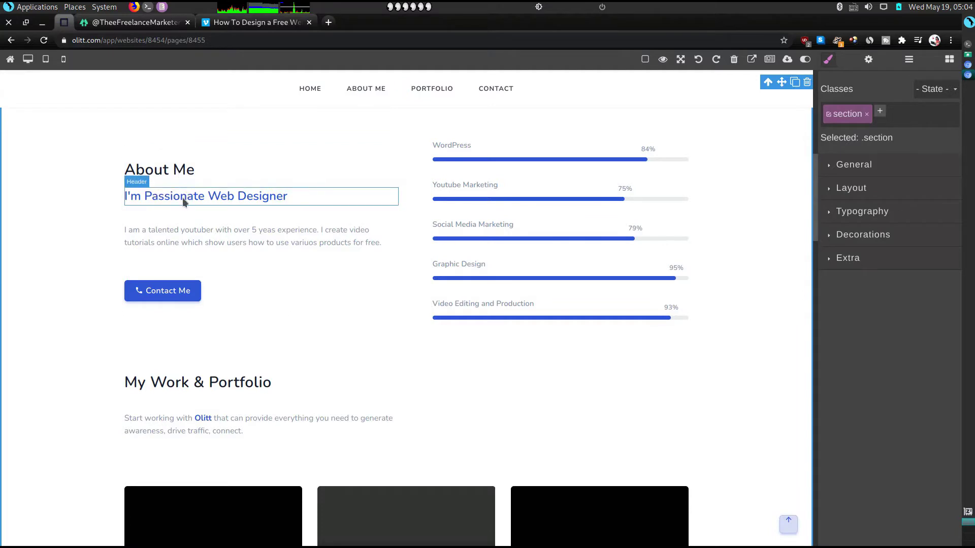
double_click(203, 198)
double_click(309, 198)
key("BackSpace")
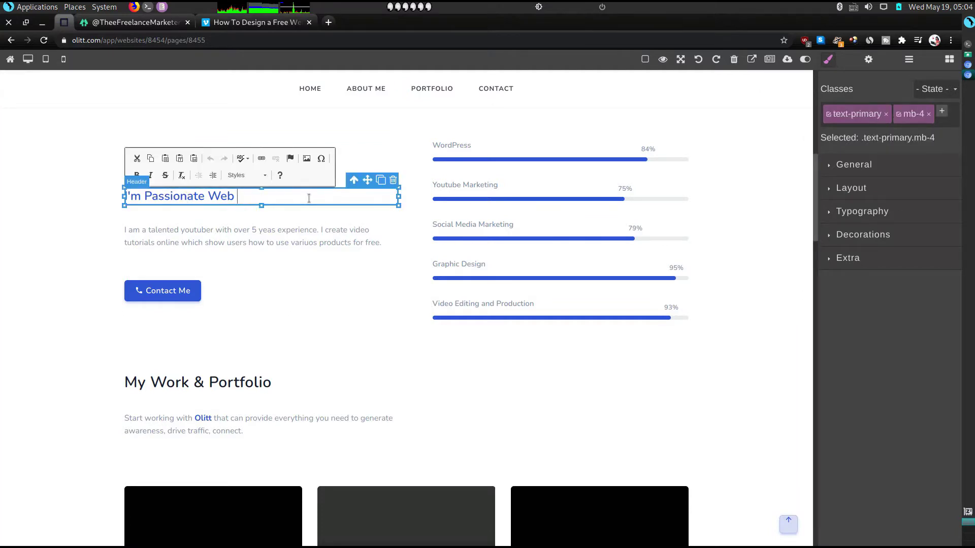
key("BackSpace")
type("Youtuber")
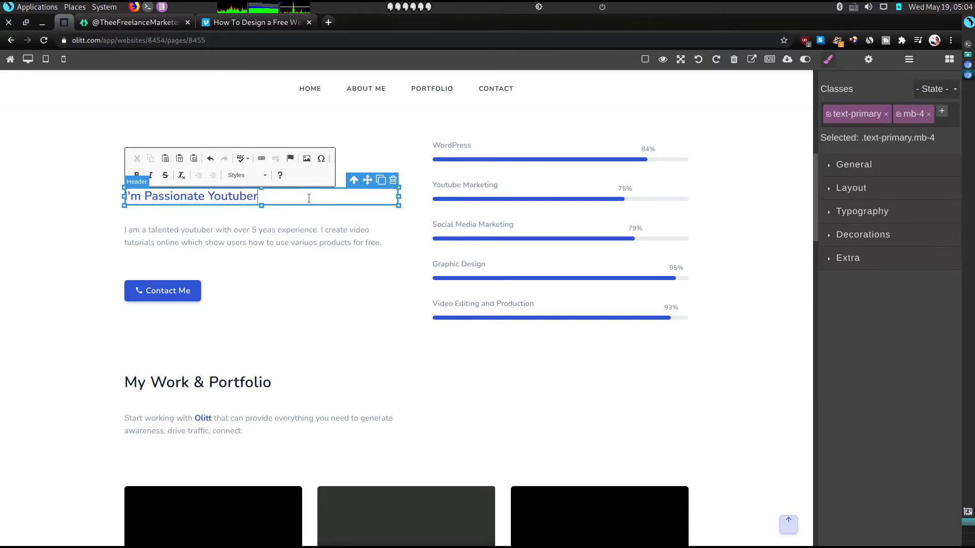
Correct the misspelled word "yeas" to "years" in the About Me paragraph
left_click(289, 248)
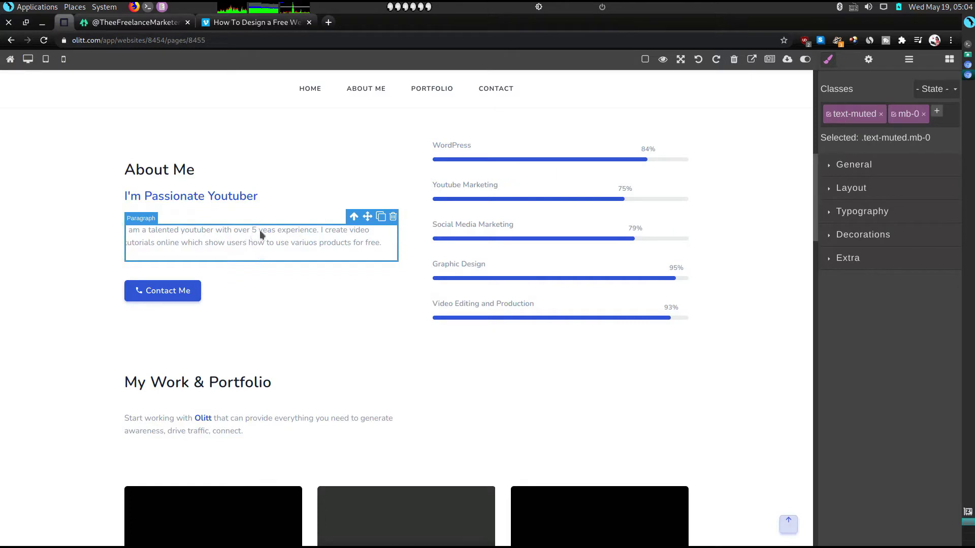
double_click(270, 230)
left_click(279, 231)
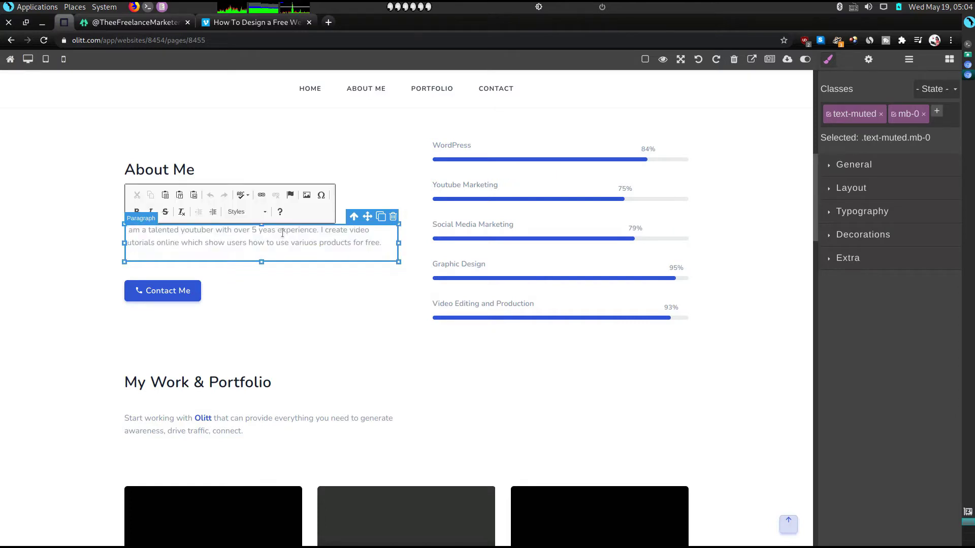
left_click(285, 306)
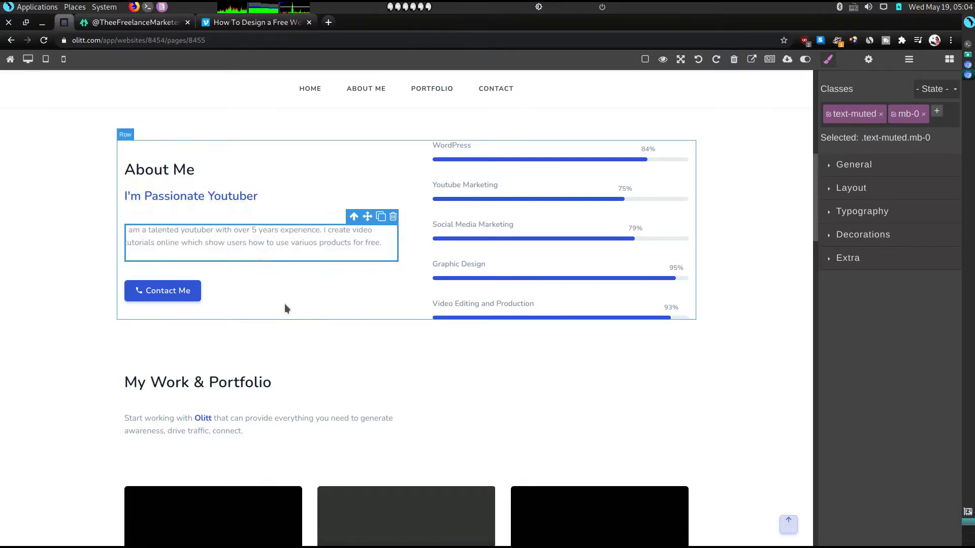
Try moving the WordPress skill bar lower in the About Me section, and undo the move
left_click(285, 306)
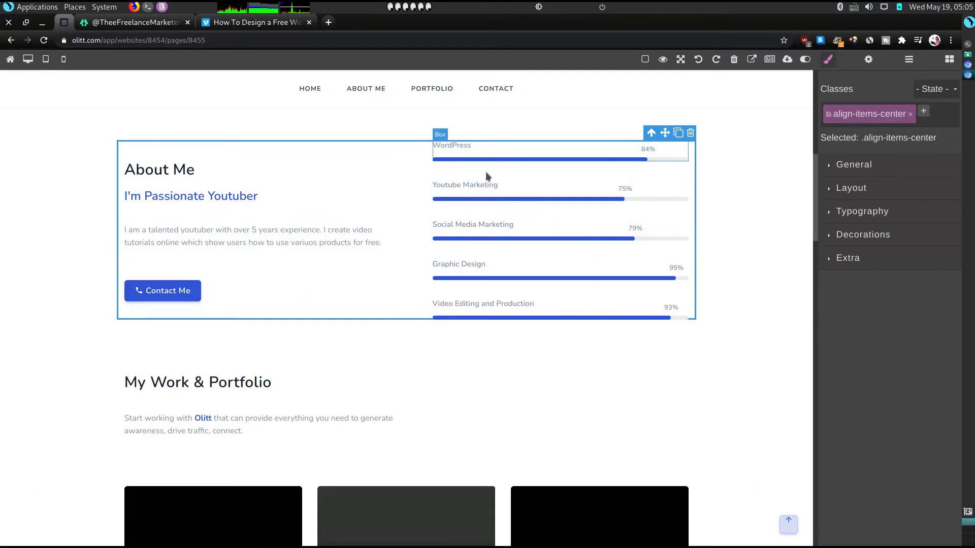
left_click_drag(486, 175, 486, 193)
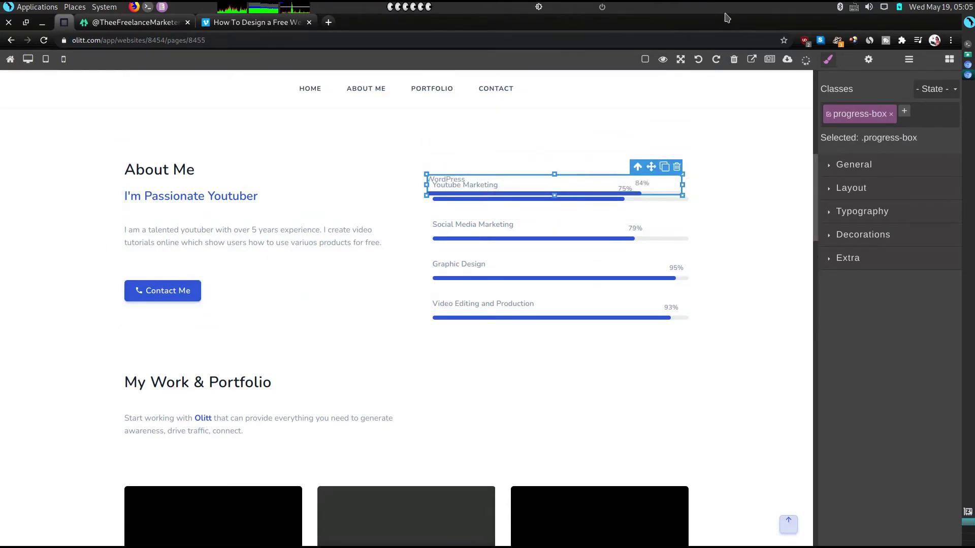
left_click(698, 60)
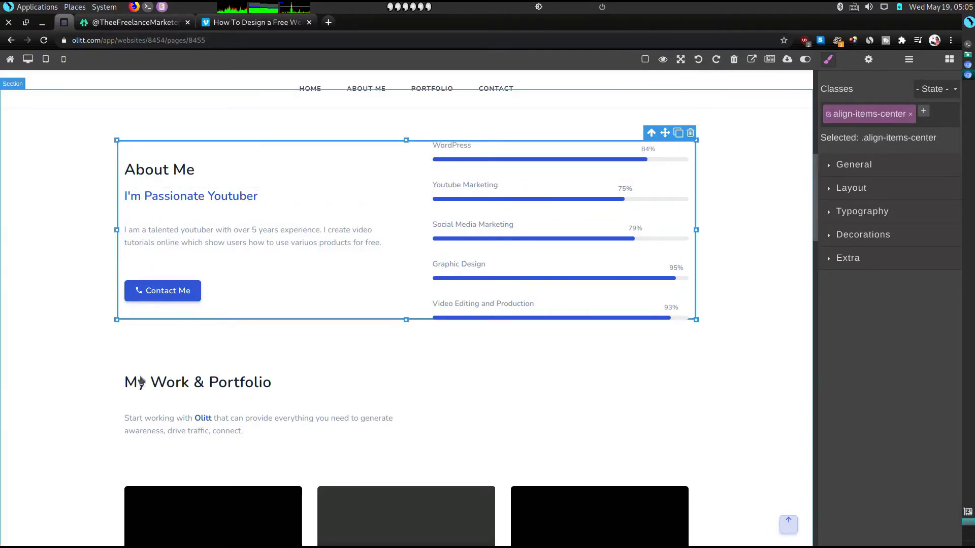
Replace the paragraph under My Work & Portfolio with "LEt's work together to generate new leads on Youtube."
scroll(116, 403, "down", 3)
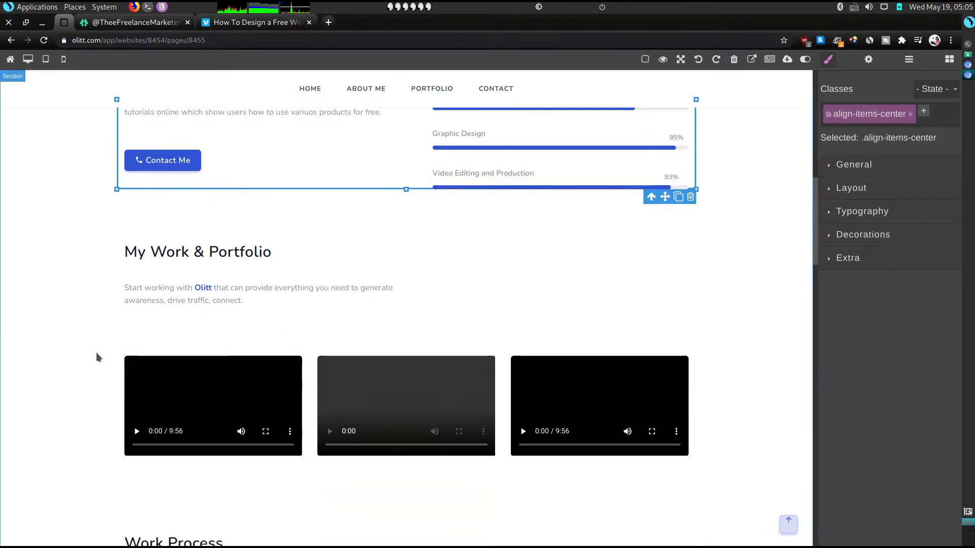
triple_click(179, 296)
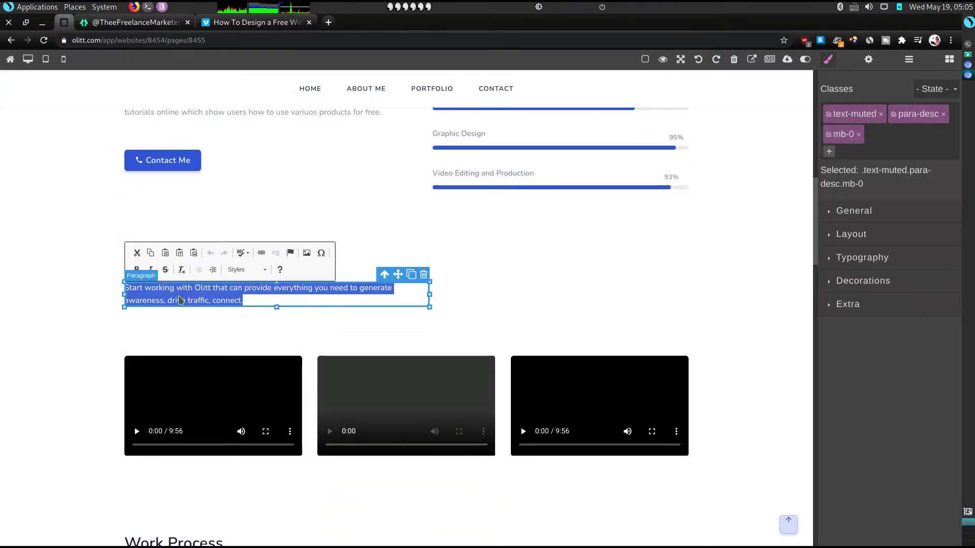
key("BackSpace")
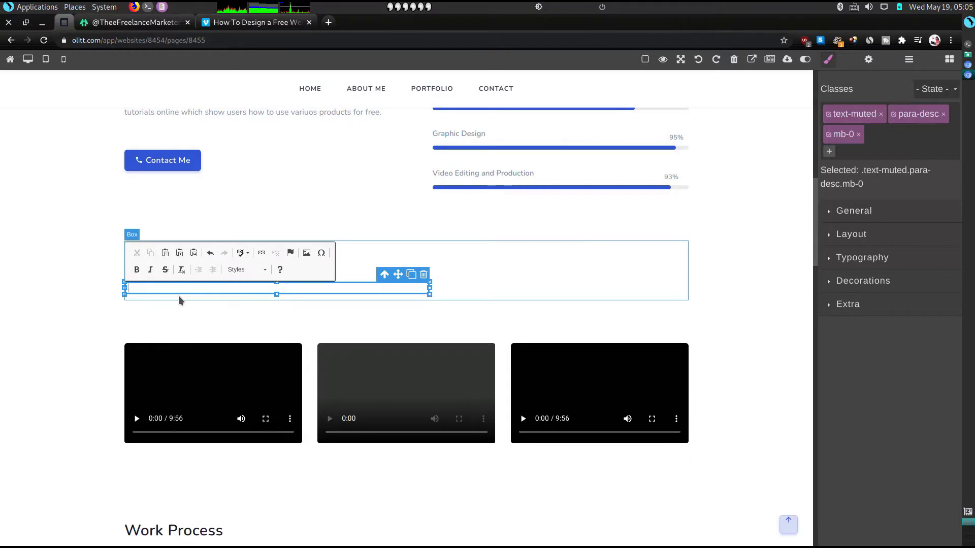
type("Et's work together ti")
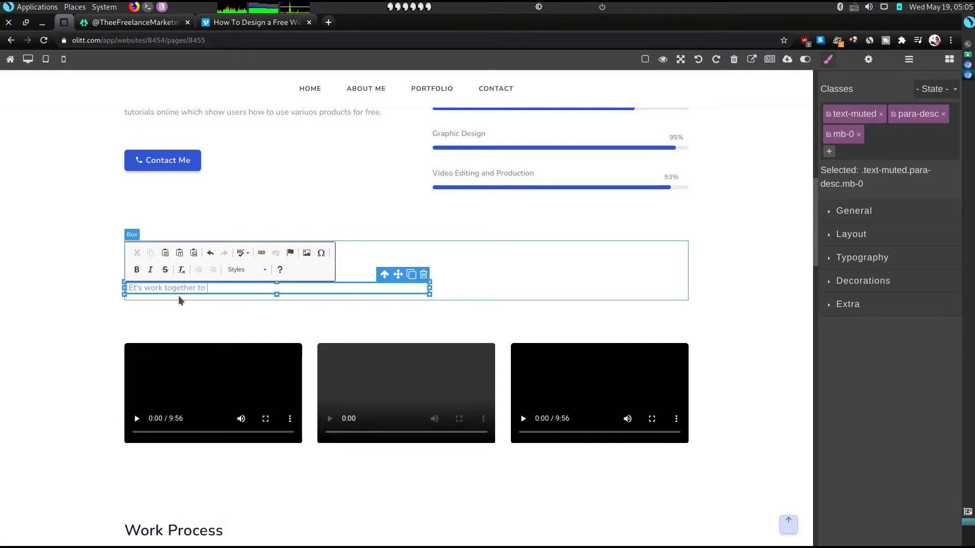
type("gn")
key("BackSpace")
type("er to ge")
type("neat")
key("BackSpace")
type("rate new leads")
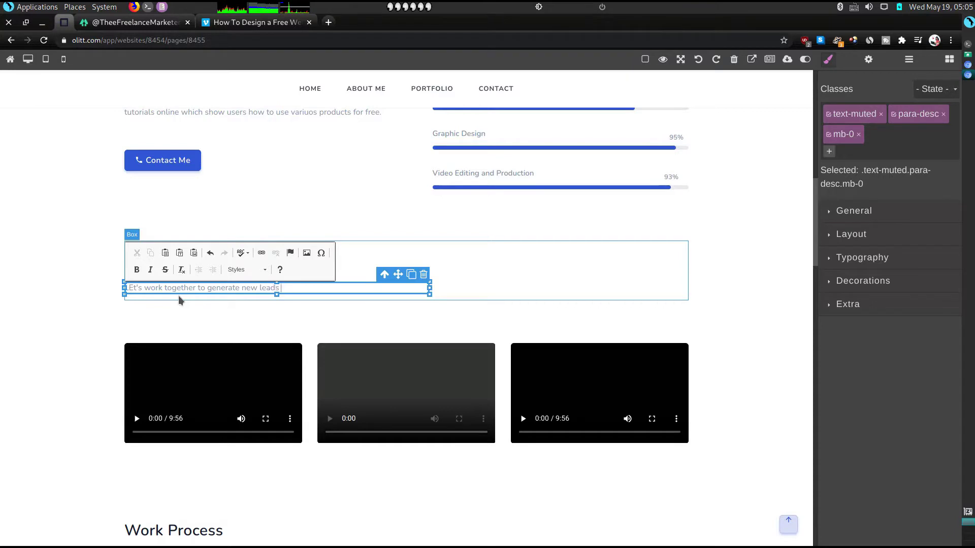
type(" on y")
key("BackSpace")
type("Youtube.")
scroll(178, 296, "down", 6)
scroll(156, 342, "up", 6)
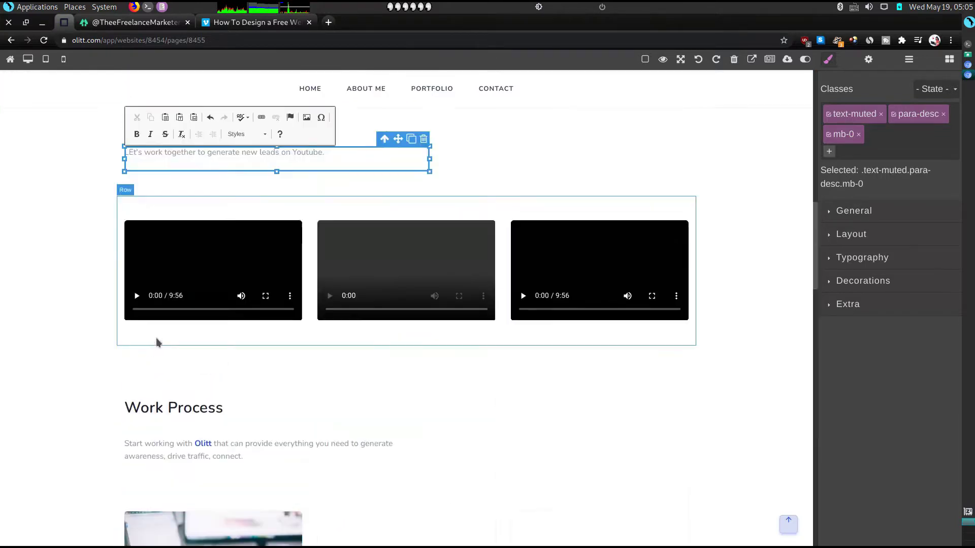
Add the sentence "Check out some of my best work." to the end of the My Work & Portfolio paragraph
type(".")
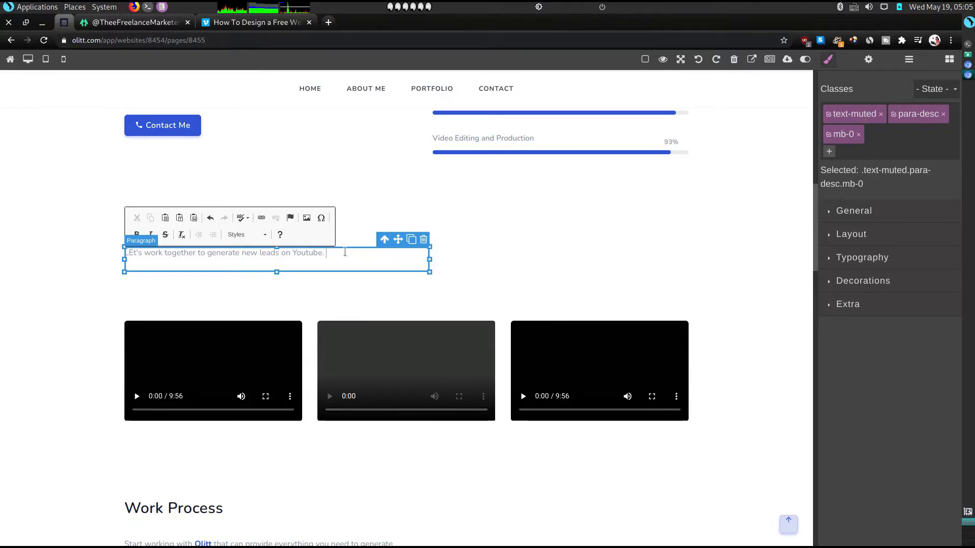
type("Check o")
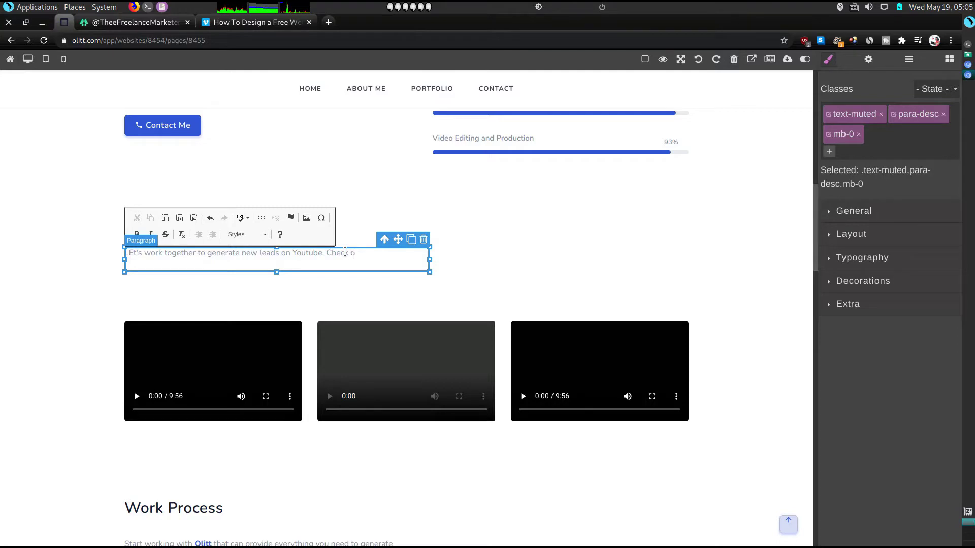
type("ut some of my best")
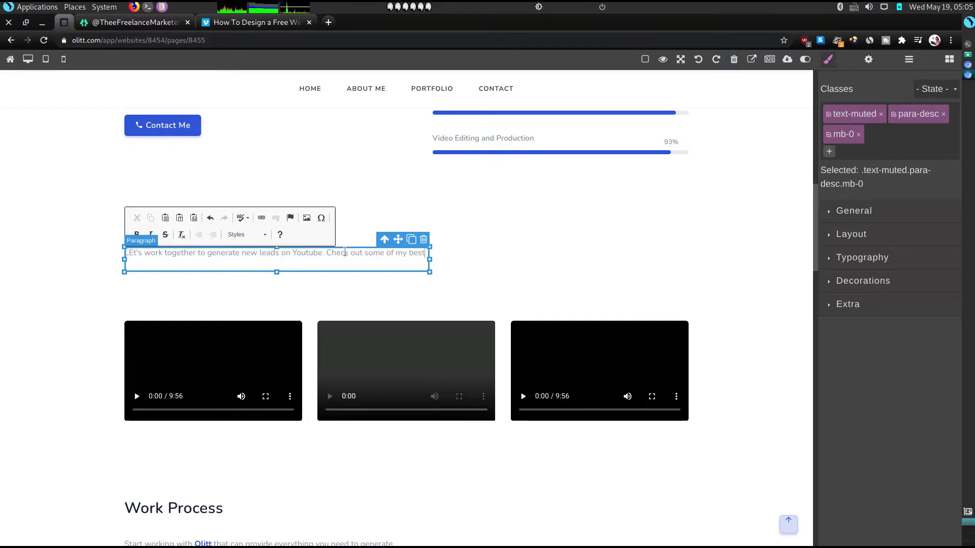
type(" work.")
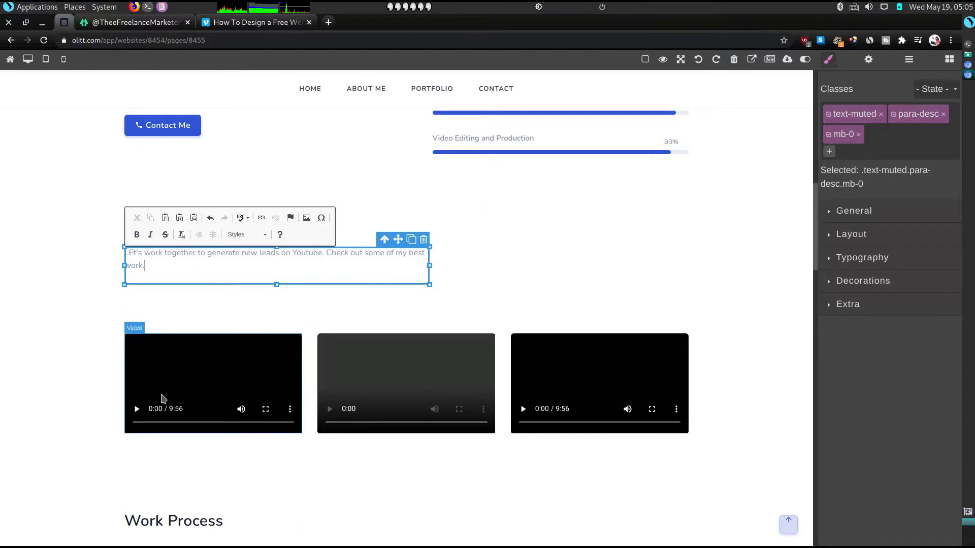
Set the provider of the first portfolio video to Youtube in its component settings
left_click(163, 399)
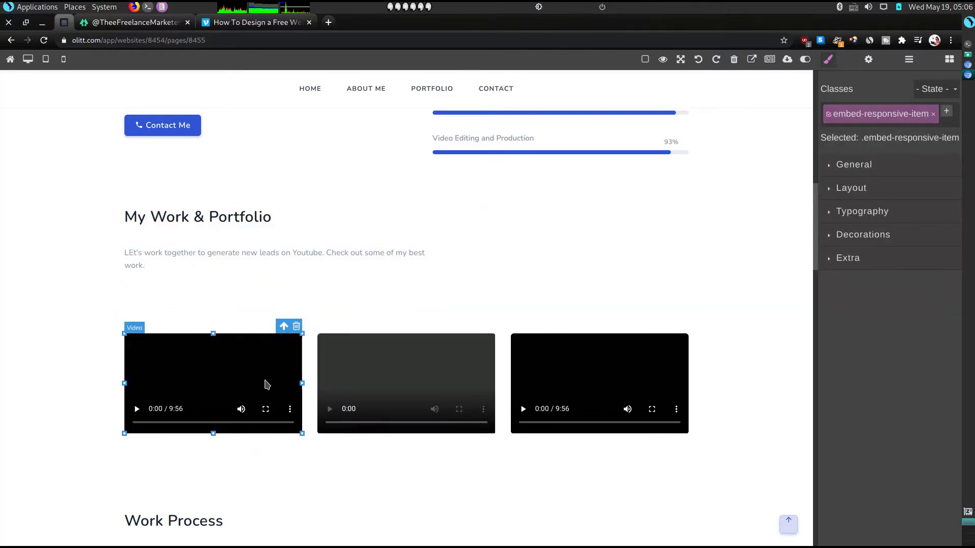
left_click_drag(844, 138, 874, 61)
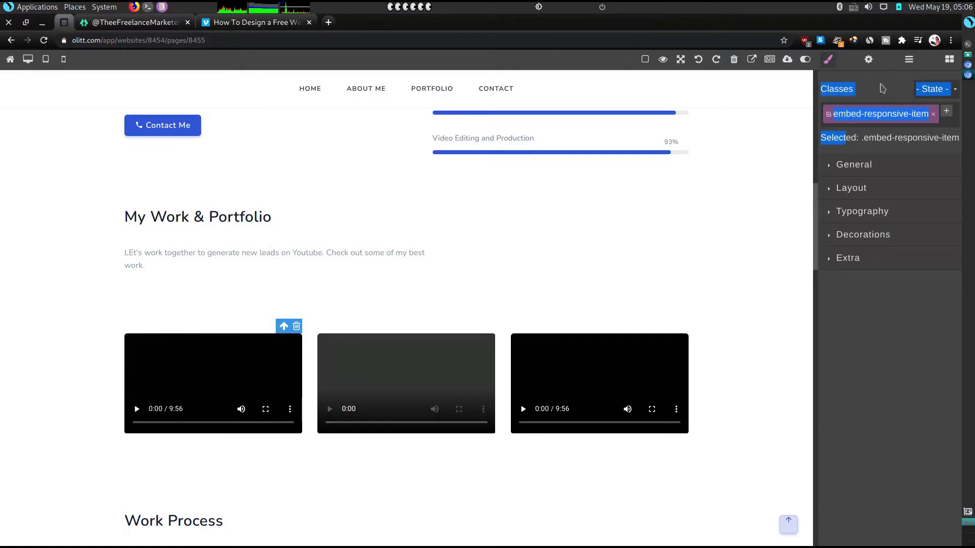
left_click(880, 84)
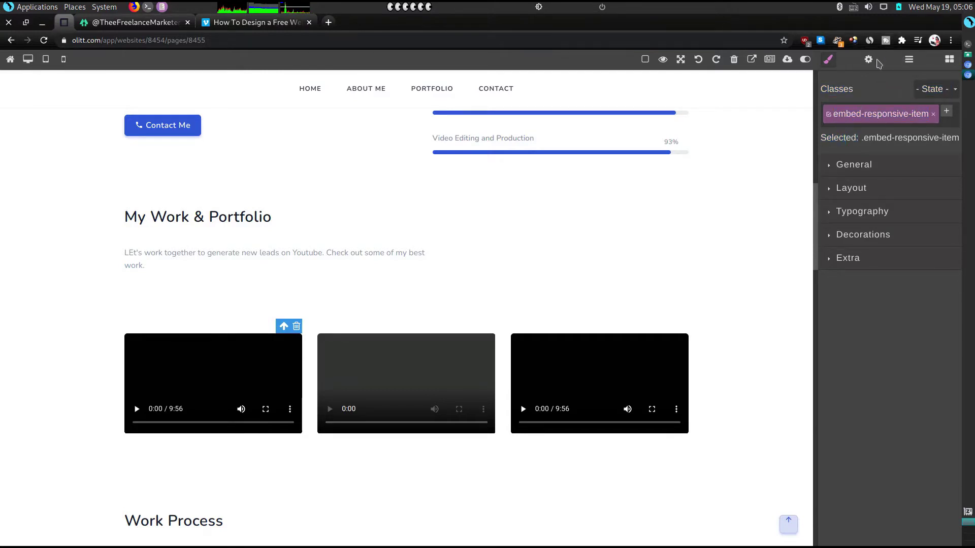
left_click(869, 60)
left_click(885, 113)
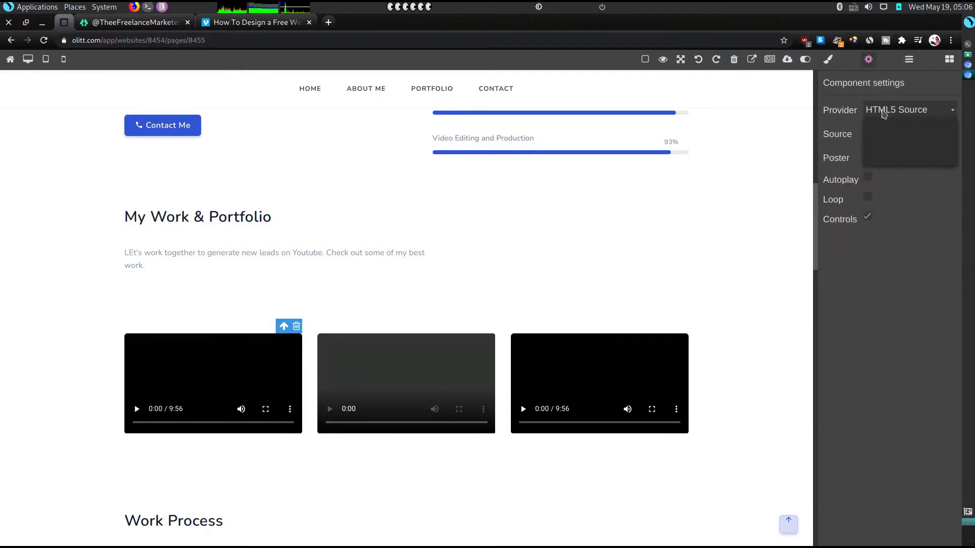
key("Escape")
left_click(894, 145)
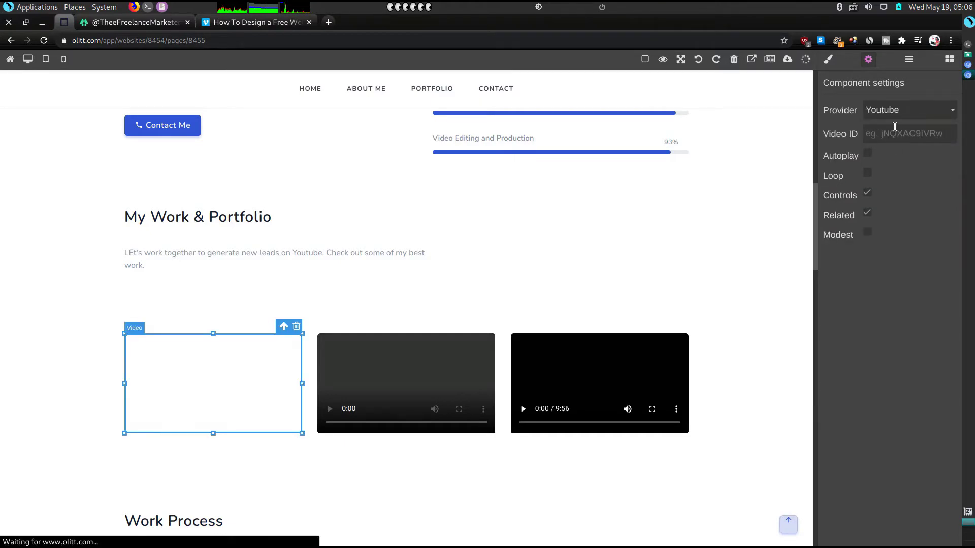
Copy the URL of the Carrd tutorial video from the Linktree page and return to the website editor
left_click(163, 25)
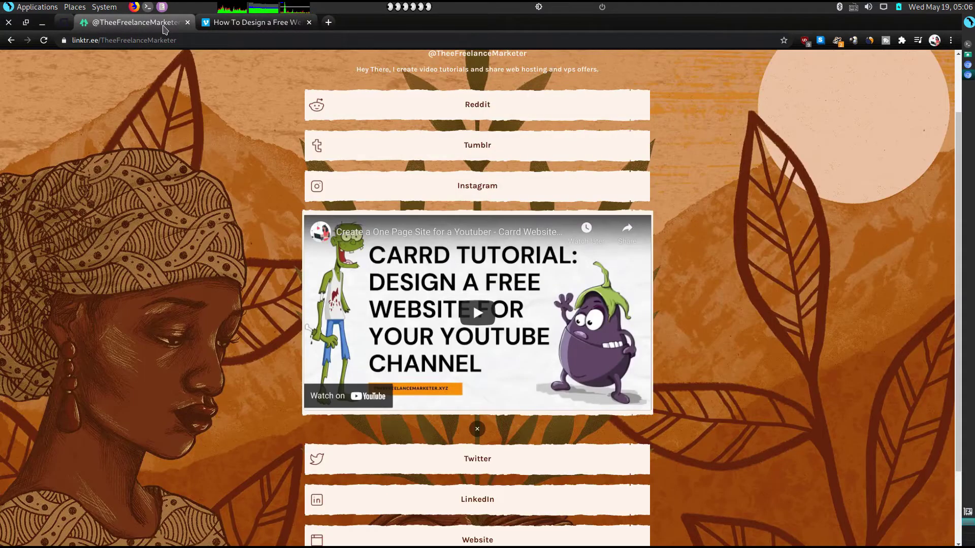
right_click(473, 306)
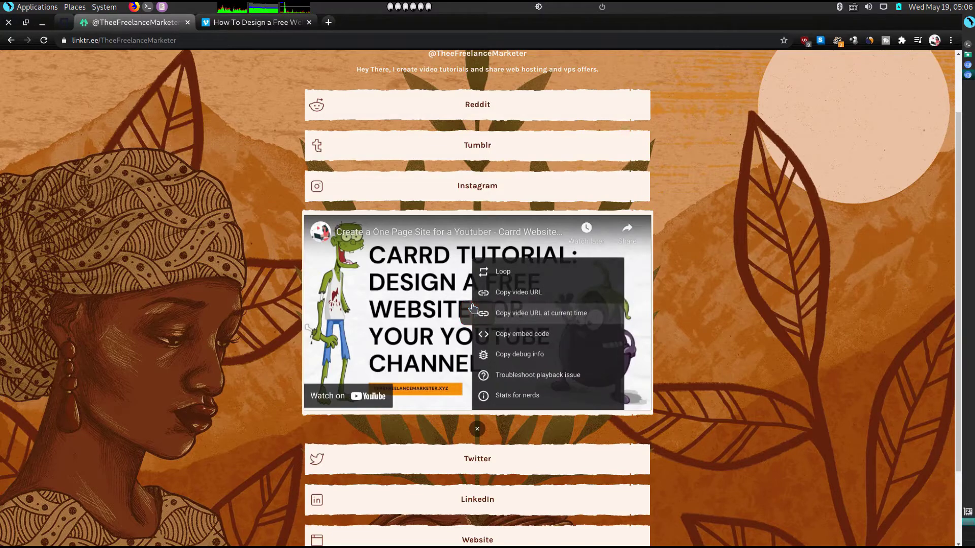
left_click(498, 293)
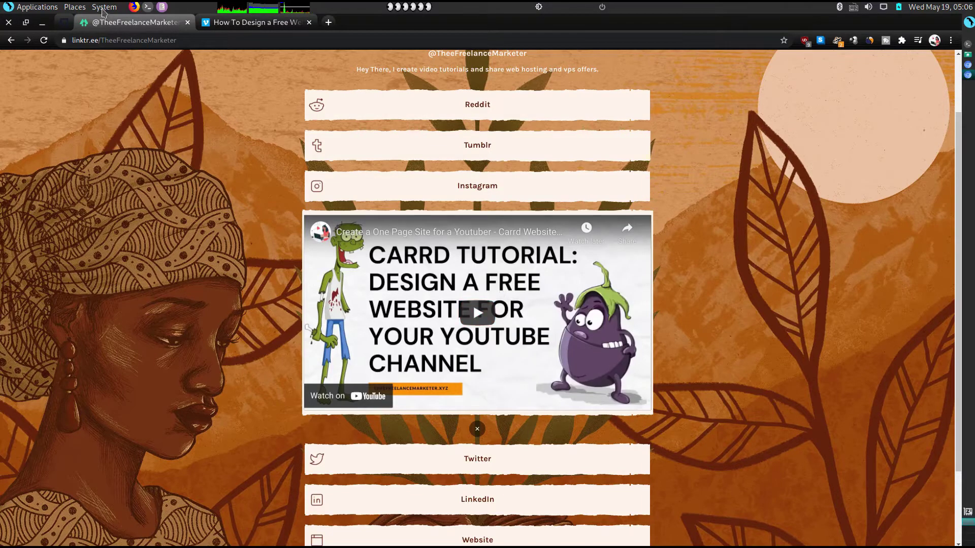
left_click(64, 22)
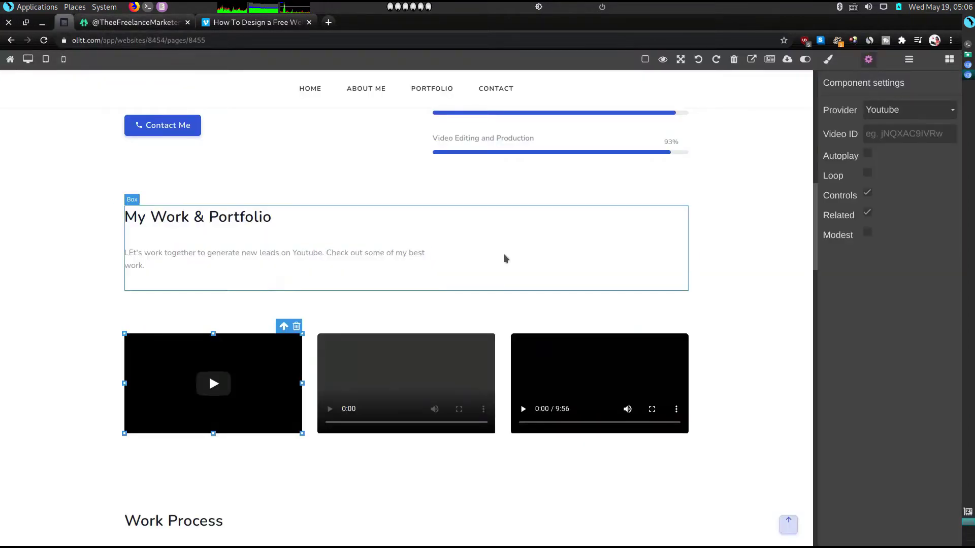
Set the first portfolio video's ID to 7dbQZcrhPr0 by pasting the copied URL and removing everything before the ID
left_click(895, 133)
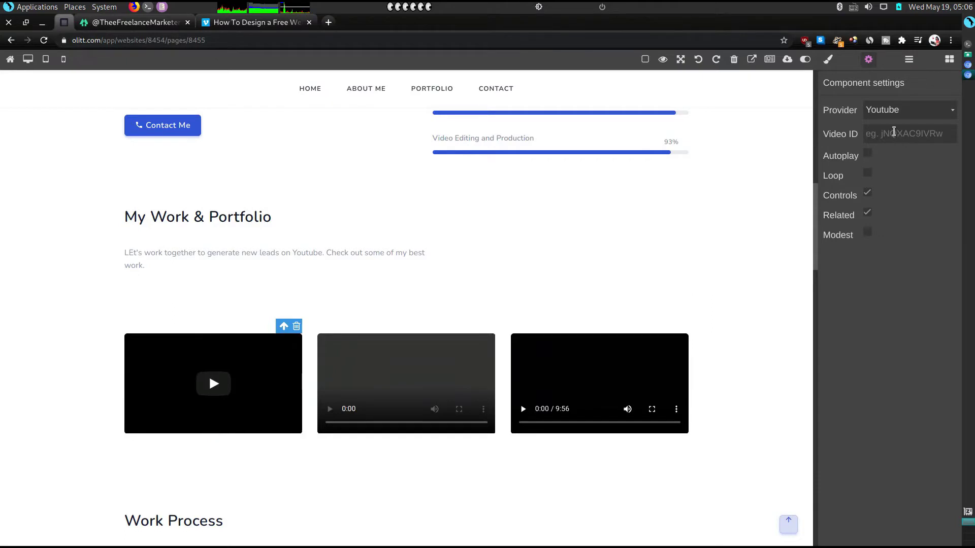
key("ctrl+v")
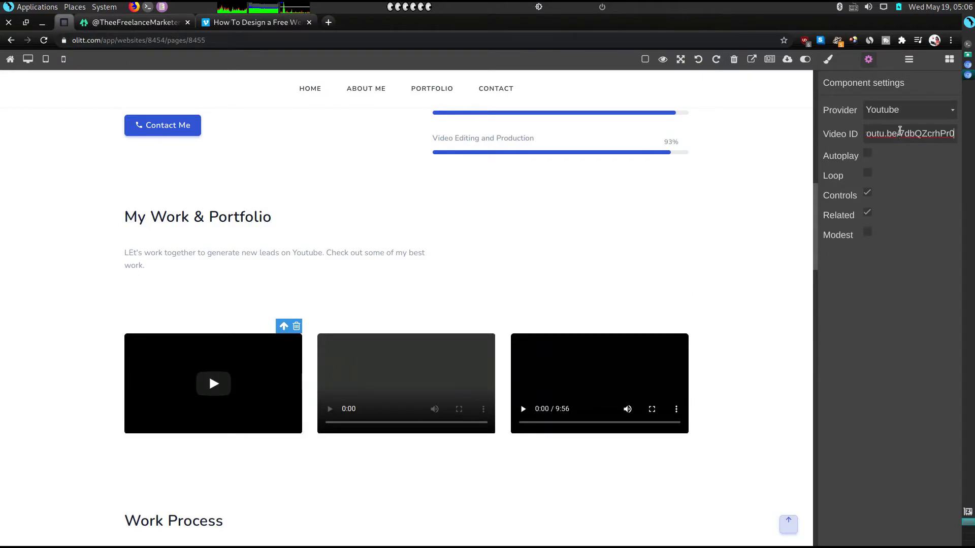
key("shift+Home")
key("BackSpace")
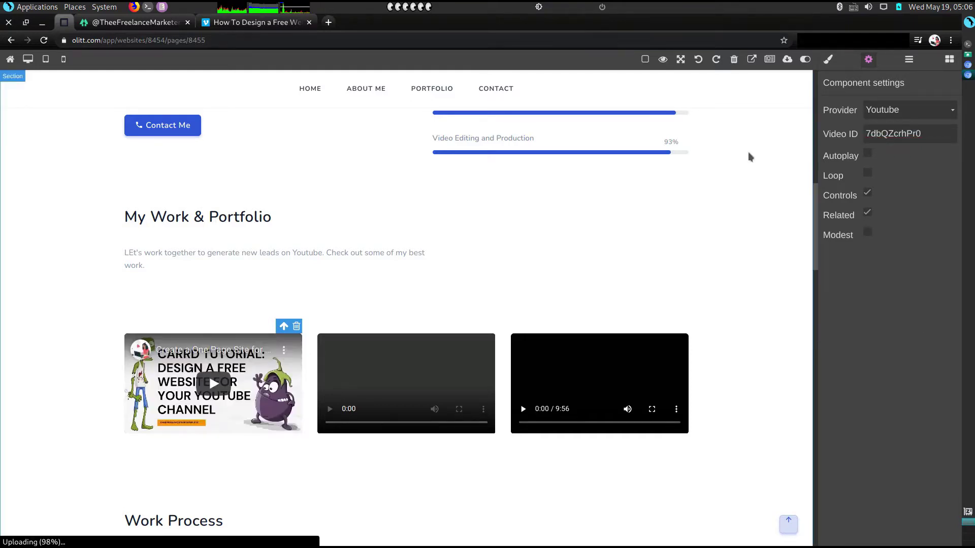
Set the provider of the second portfolio video to Youtube in its component settings
left_click(427, 359)
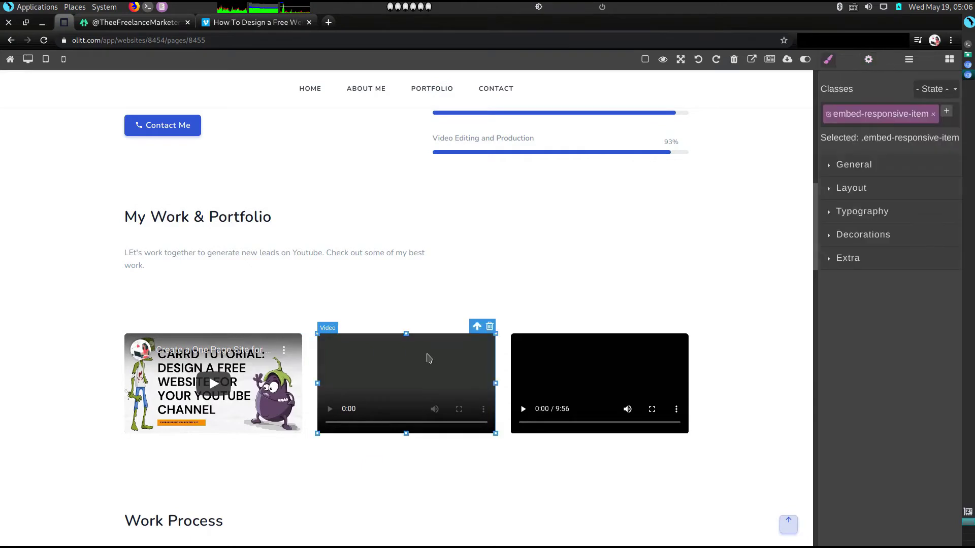
left_click(869, 62)
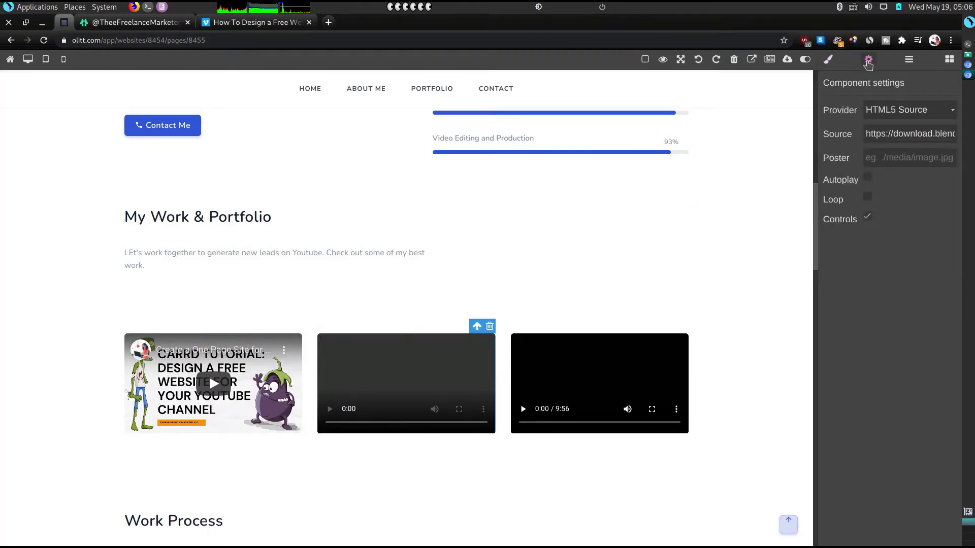
left_click(902, 110)
key("Escape")
key("Down")
Set the second portfolio video's ID to 7dbQZcrhPr0, trimming the rest of the pasted URL
left_click(884, 133)
type("https://youtu.be/7dbQZcrhPr0")
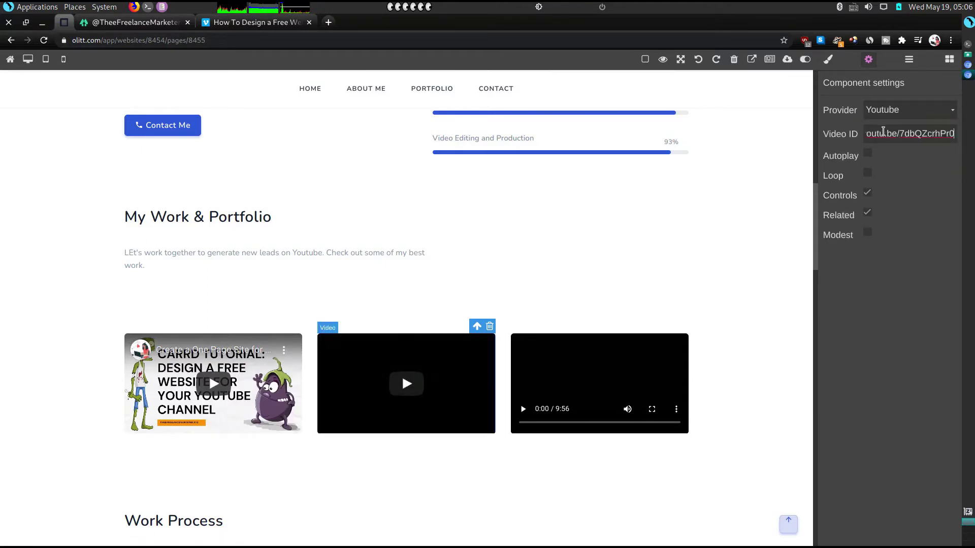
key("BackSpace")
key("BackSpace")
key("BackSpace")
key("BackSpace")
key("BackSpace")
key("BackSpace")
key("BackSpace")
key("BackSpace")
key("BackSpace")
key("BackSpace")
key("BackSpace")
key("BackSpace")
key("BackSpace")
key("BackSpace")
key("BackSpace")
key("BackSpace")
key("BackSpace")
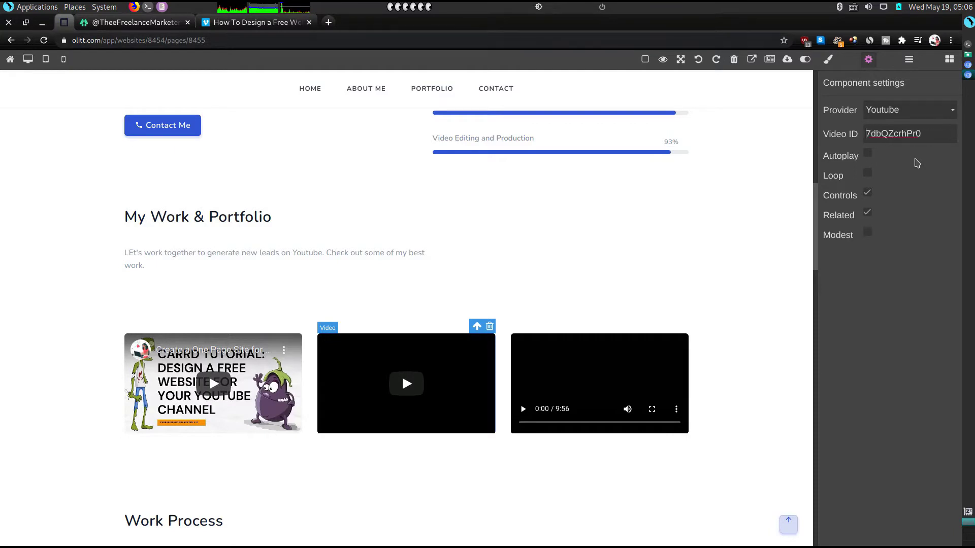
left_click(916, 163)
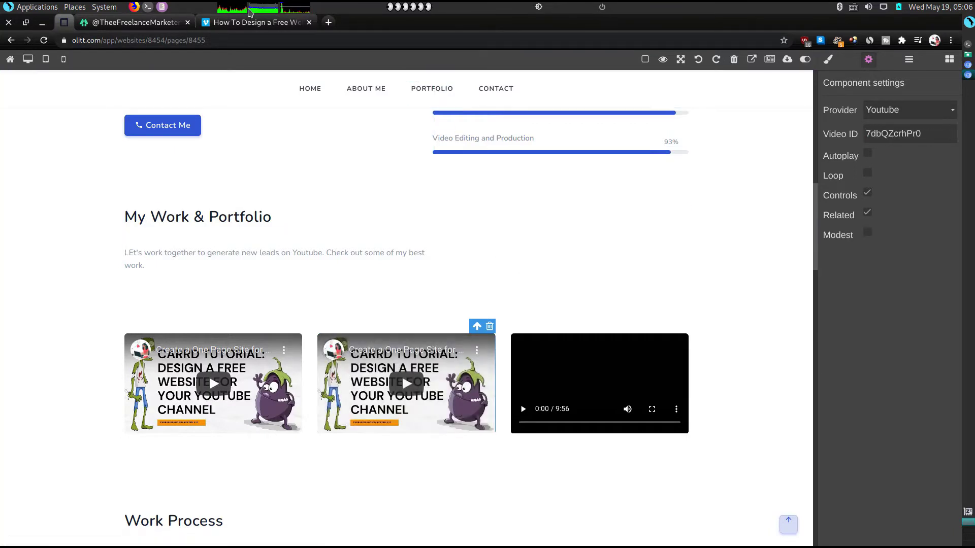
Copy the link of the bookkeeper website video on Vimeo and return to the website editor
left_click(252, 22)
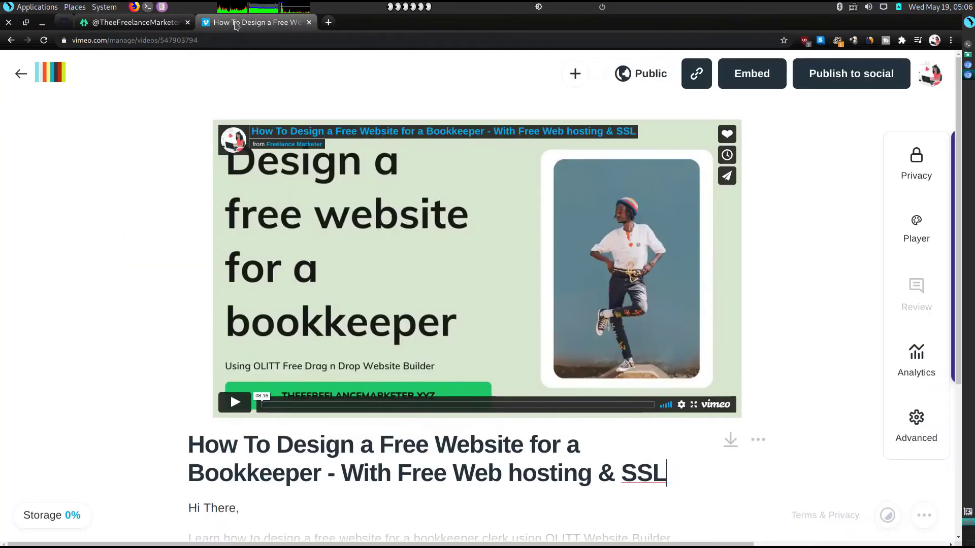
left_click(701, 75)
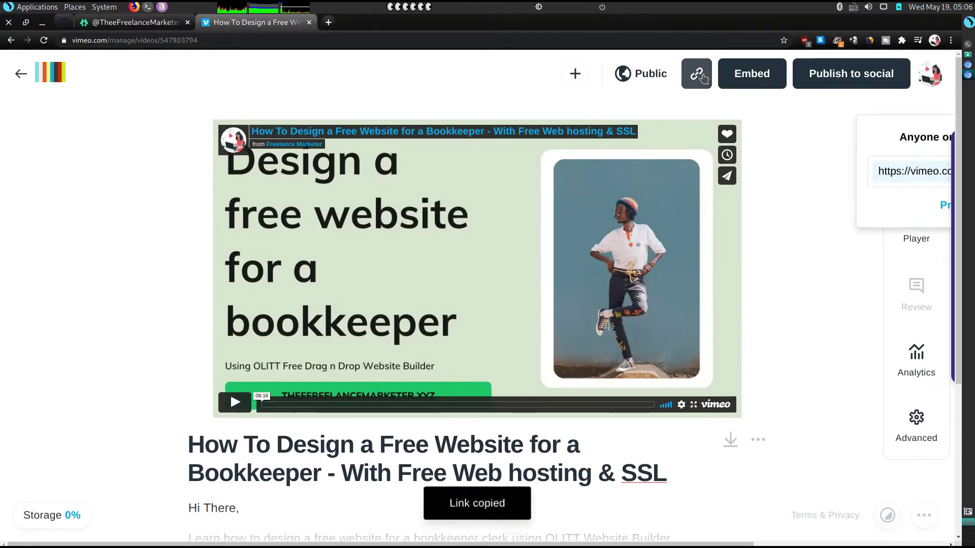
left_click(87, 23)
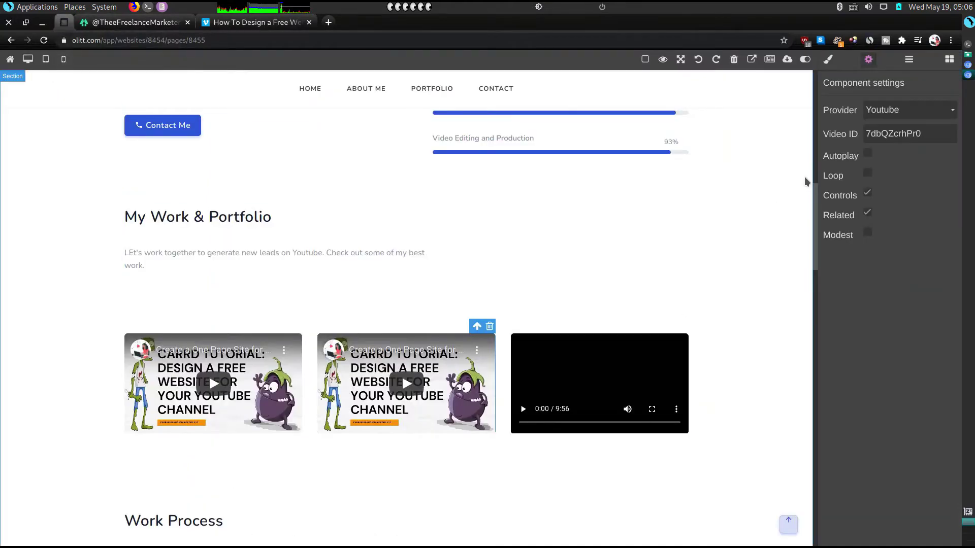
Set the provider of the third portfolio video to Vimeo in its component settings
left_click(644, 366)
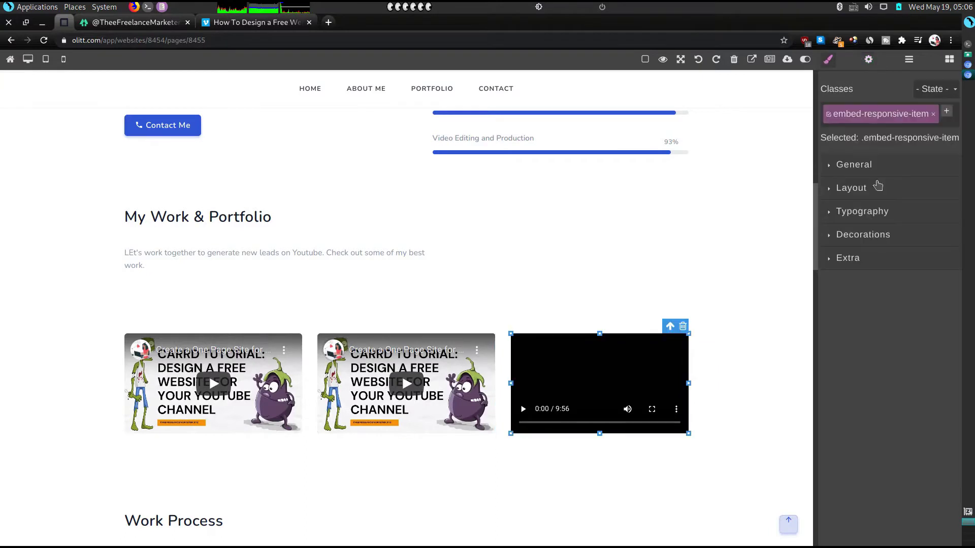
left_click(869, 59)
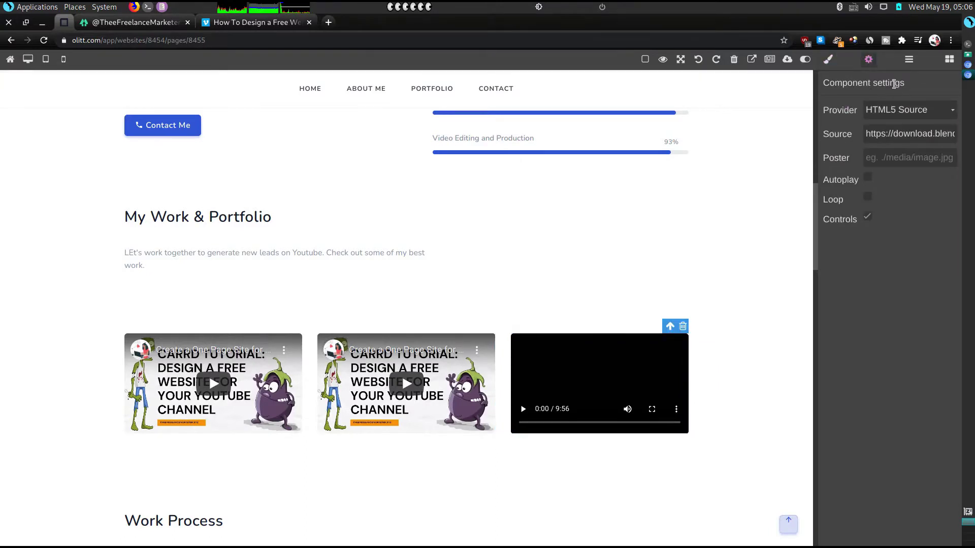
left_click(882, 111)
left_click(881, 159)
Set the third portfolio video's ID to 547903794, trimming the rest of the pasted Vimeo link
left_click(881, 134)
key("ctrl+v")
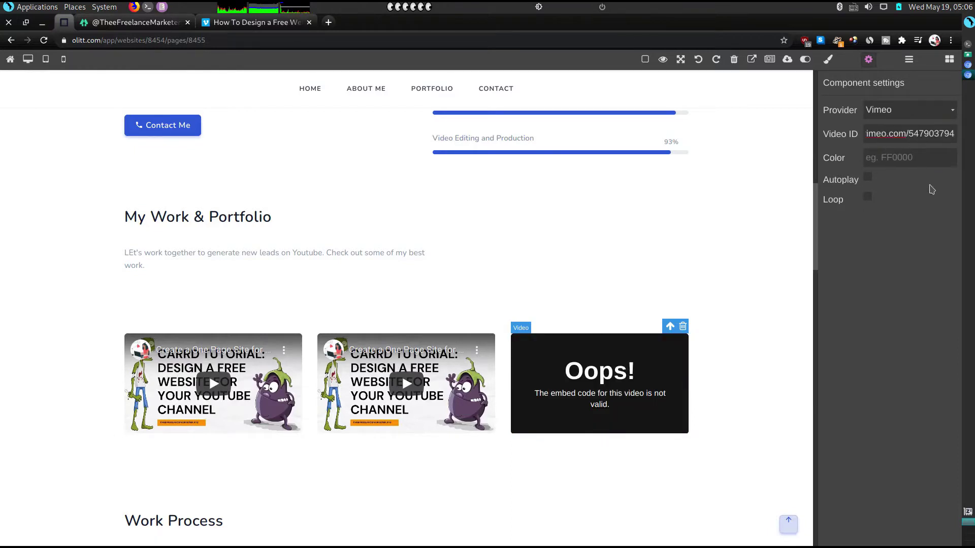
key("shift+Left")
key("shift+Left")
key("shift+Left")
key("shift+Left")
key("shift+Left")
key("shift+Left")
key("shift+Left")
key("shift+Left")
key("shift+Left")
key("shift+Left")
key("shift+Left")
key("shift+Left")
key("shift+Left")
key("shift+Left")
key("shift+Left")
key("shift+Left")
key("shift+Left")
key("shift+Left")
key("BackSpace")
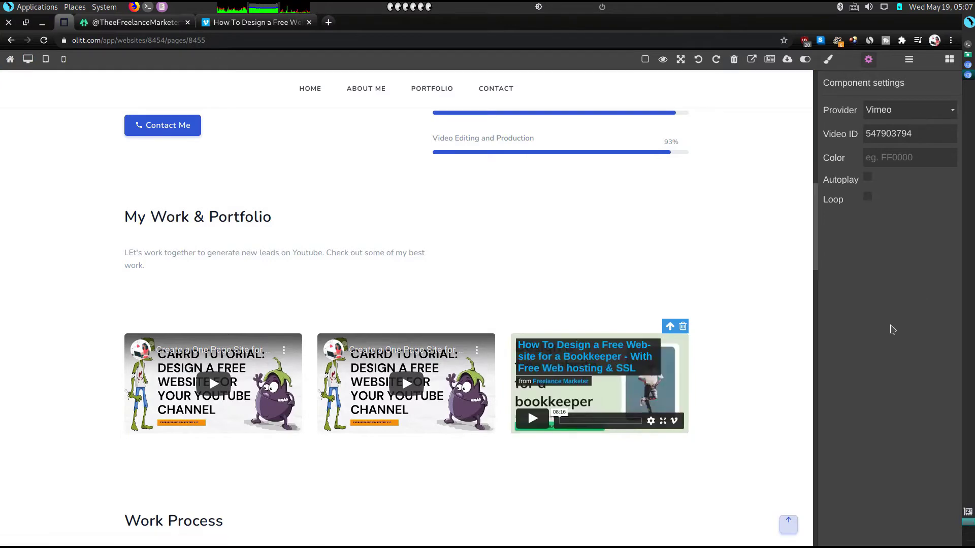
Replace the paragraph under the Work Process heading with a line starting "See How My"
scroll(711, 459, "down", 1)
scroll(709, 459, "down", 5)
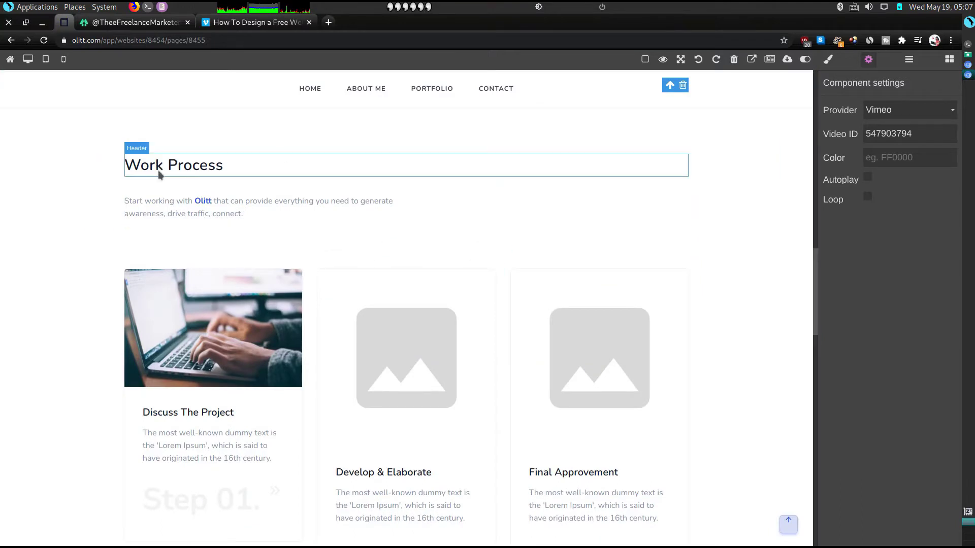
left_click(178, 215)
triple_click(187, 216)
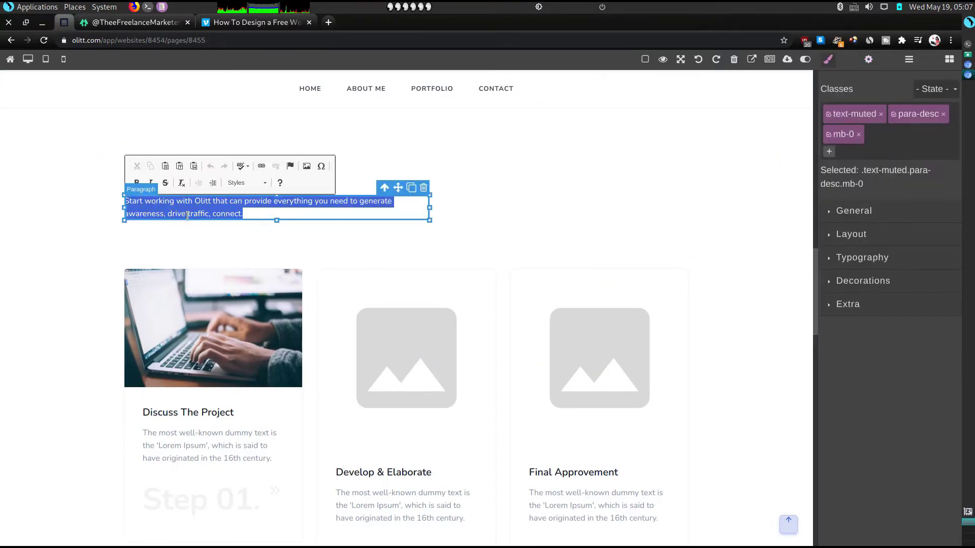
type("See How I")
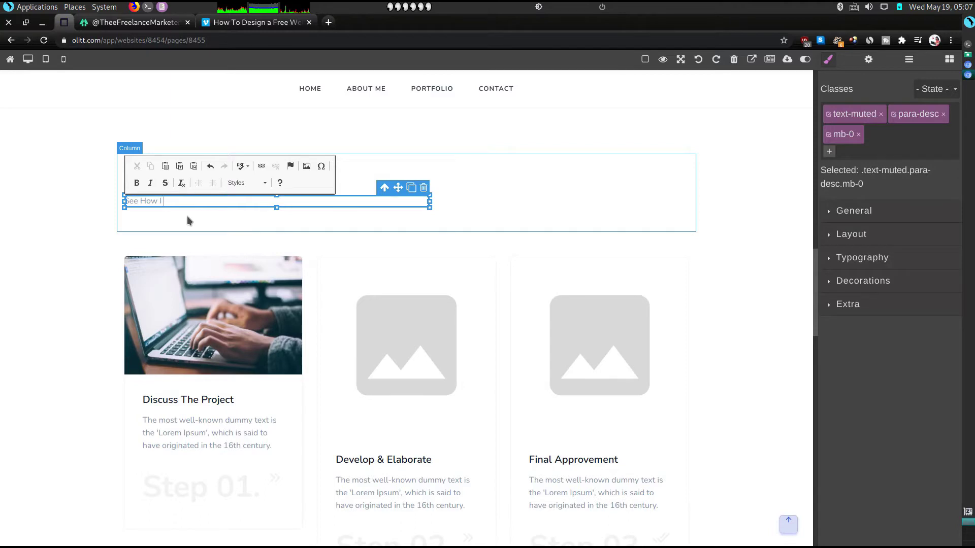
key("BackSpace")
key("BackSpace")
key("BackSpace")
type("My")
Delete the placeholder paragraph from the Discuss The Project card
scroll(187, 215, "down", 2)
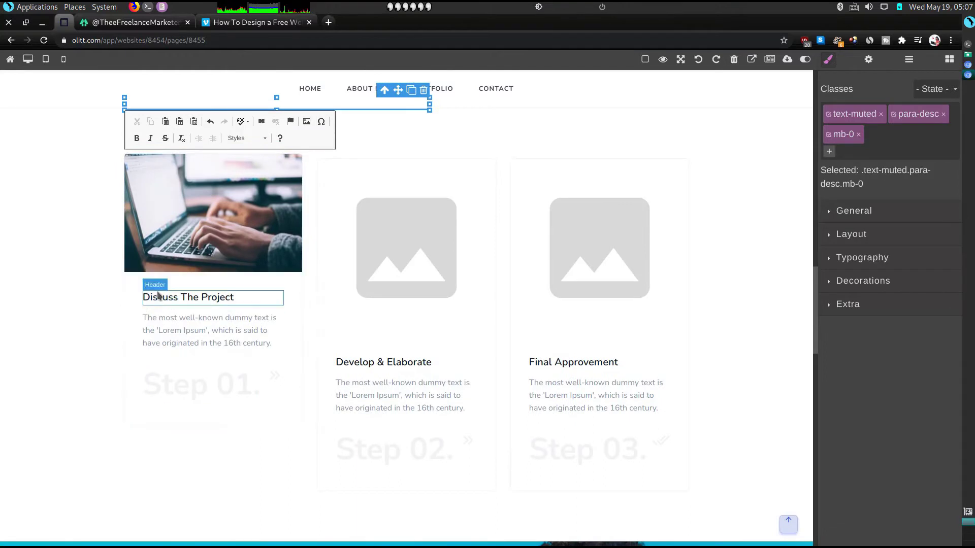
double_click(202, 329)
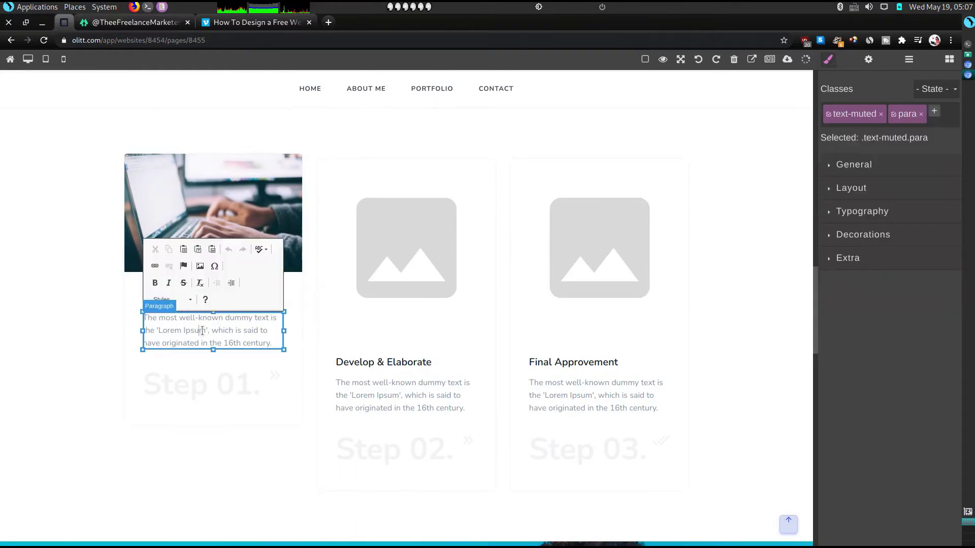
left_click(111, 340)
left_click(169, 337)
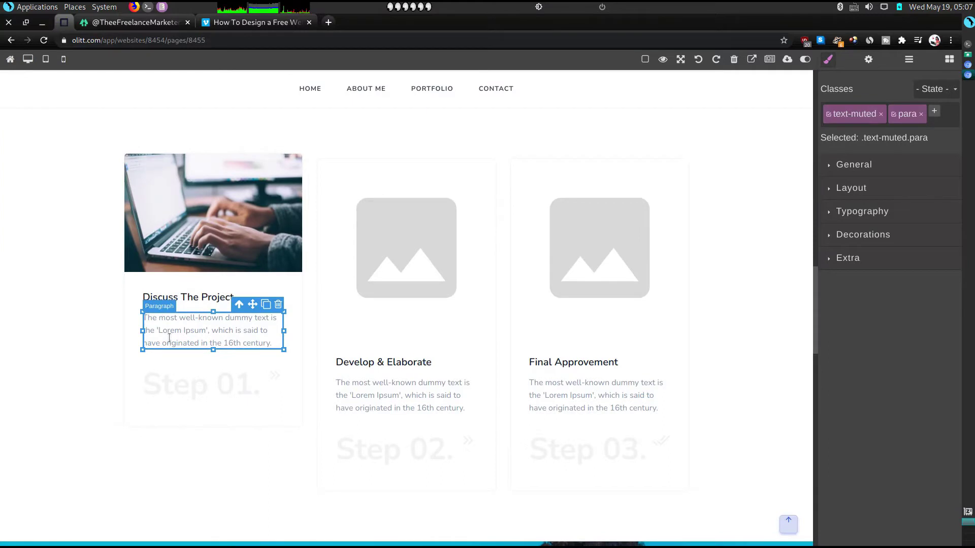
key("Delete")
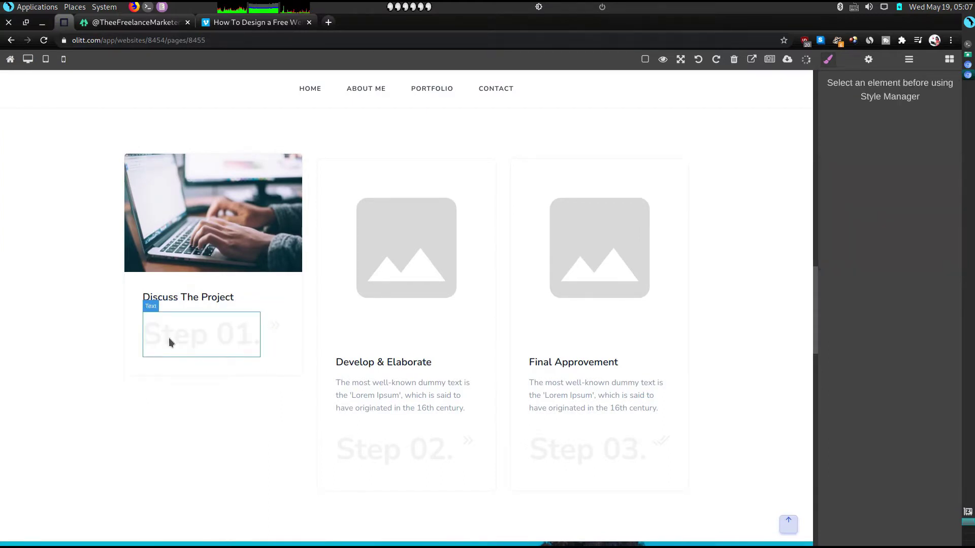
Delete the placeholder paragraphs from the Develop & Elaborate and Final Approvement cards
left_click(193, 331)
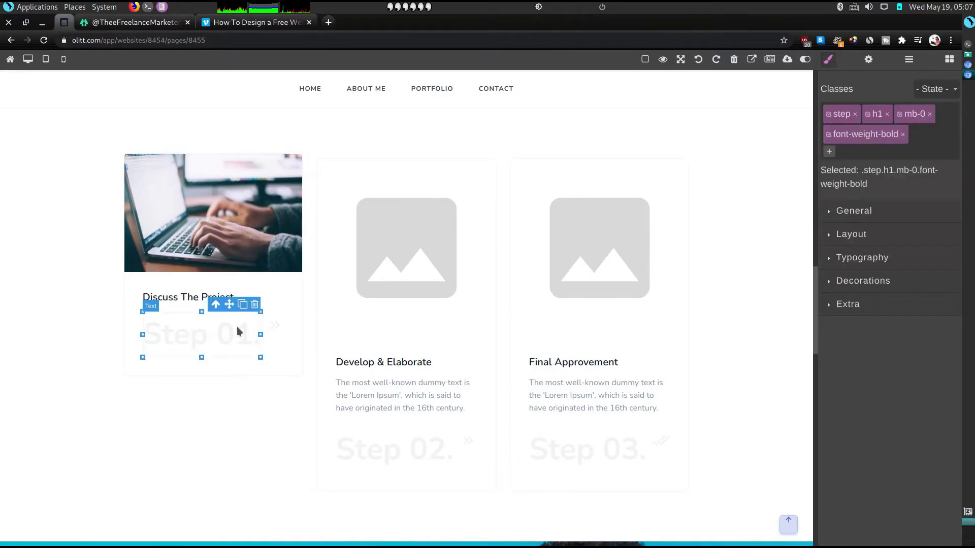
left_click(376, 398)
key("Delete")
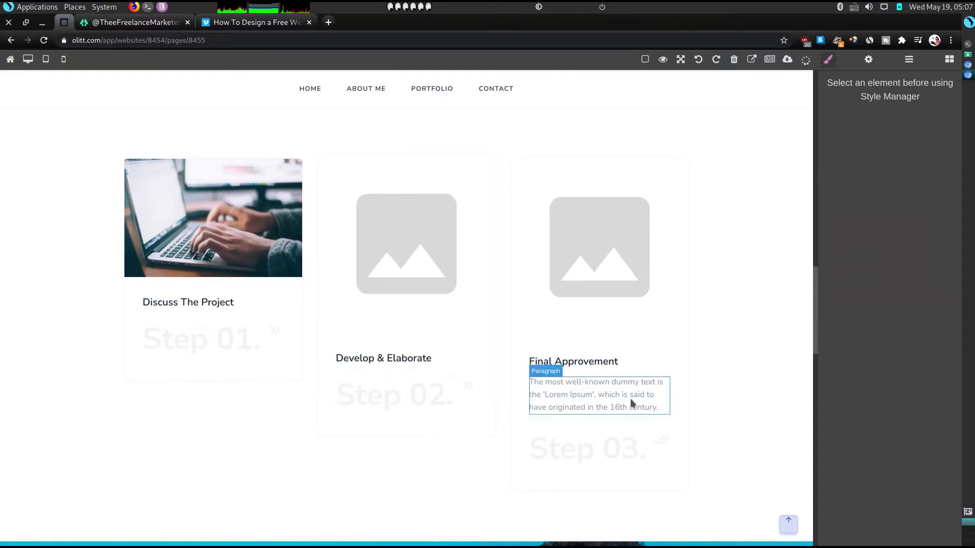
left_click(602, 388)
key("Delete")
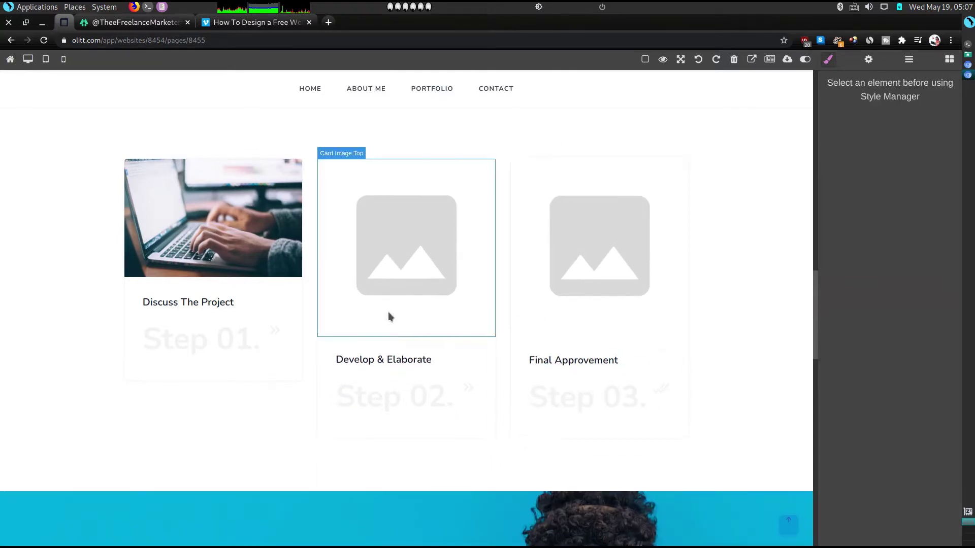
double_click(388, 245)
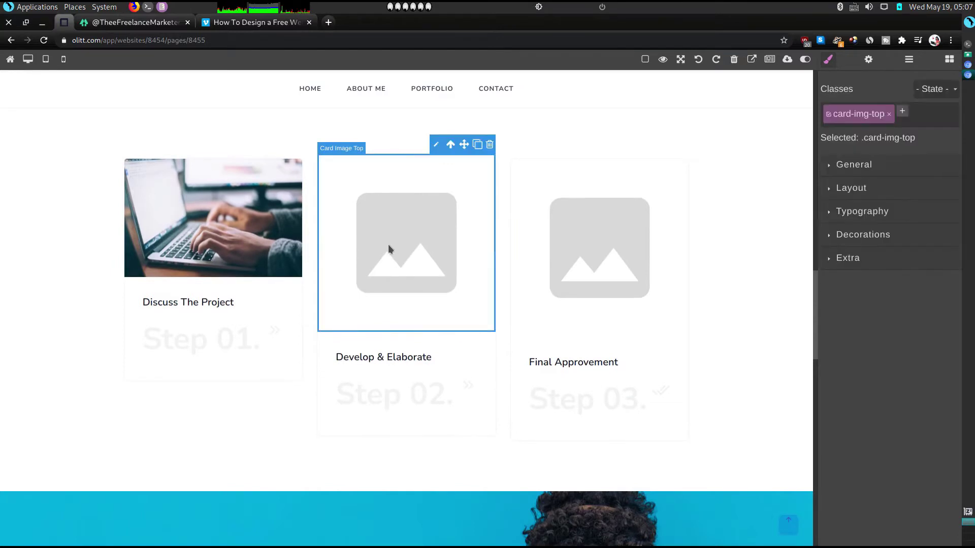
scroll(415, 337, "down", 3)
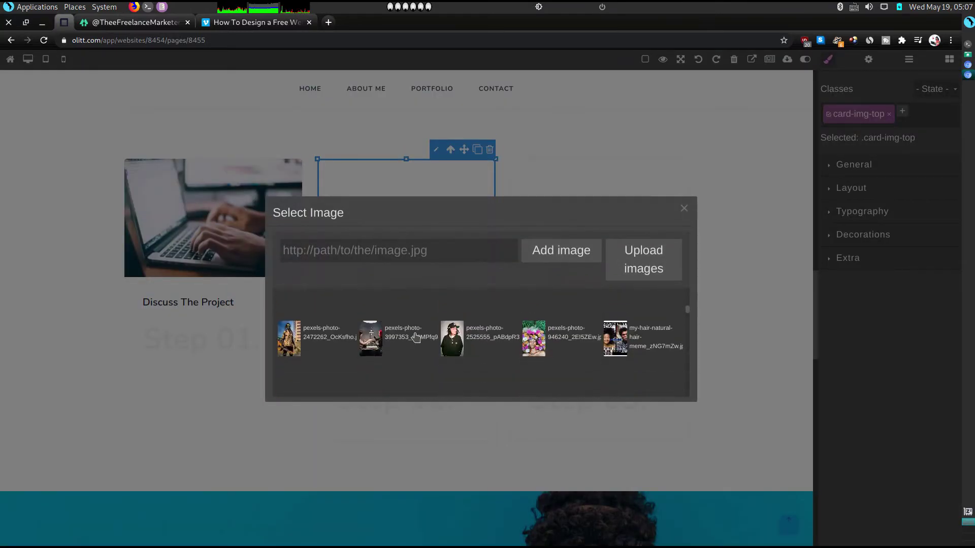
scroll(416, 338, "down", 5)
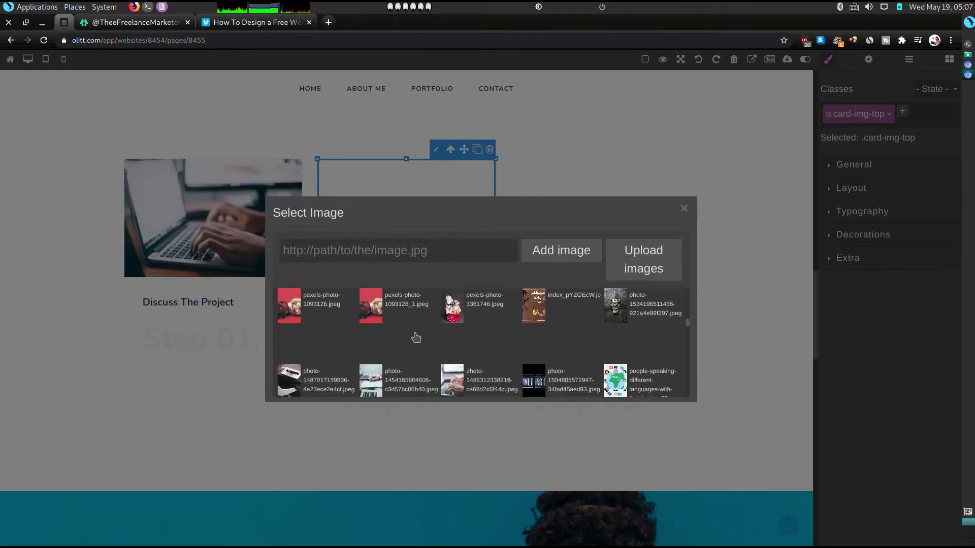
scroll(416, 338, "up", 2)
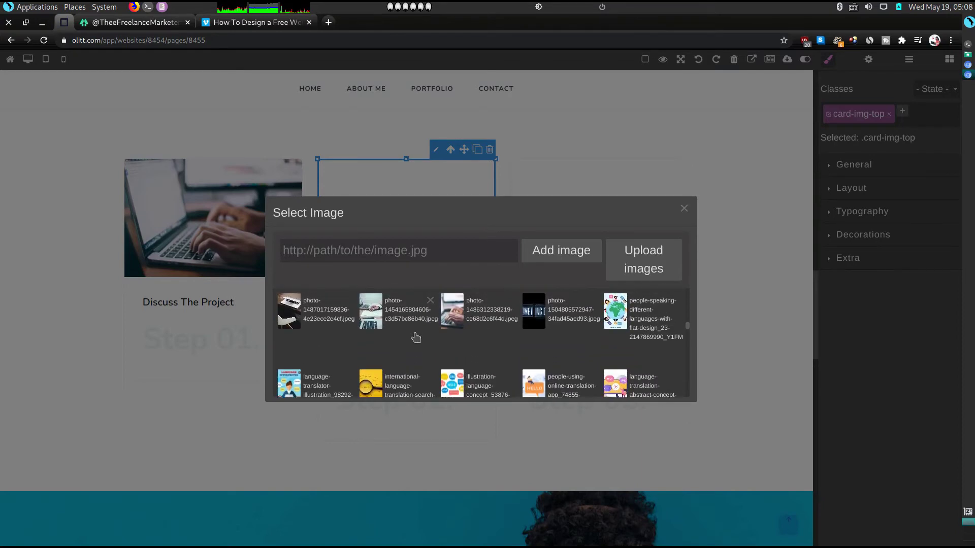
left_click(374, 329)
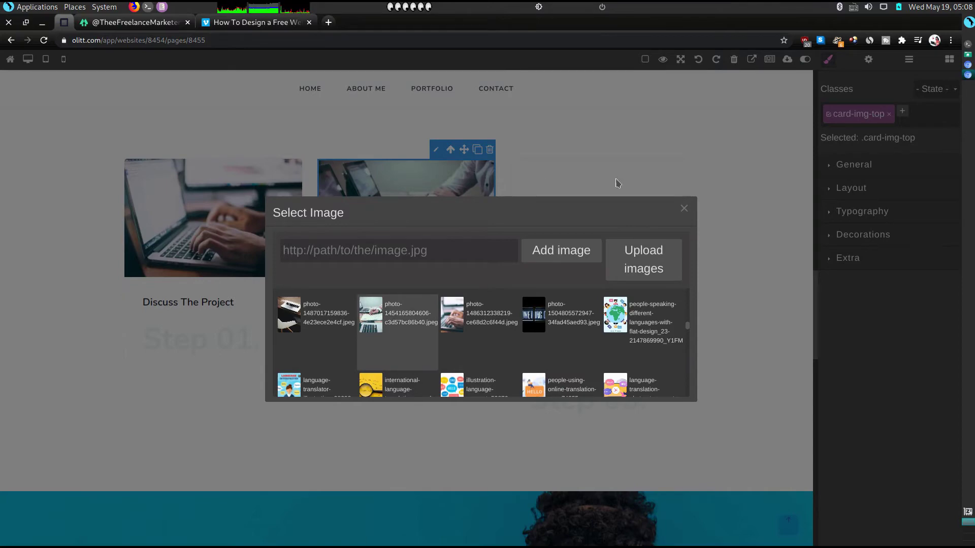
left_click(683, 208)
left_click(678, 206)
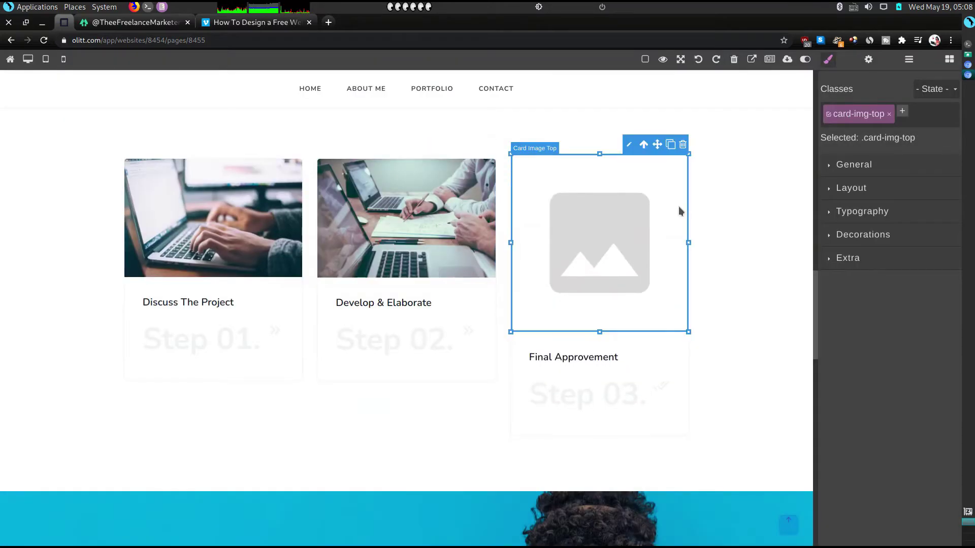
double_click(616, 216)
scroll(489, 350, "down", 1)
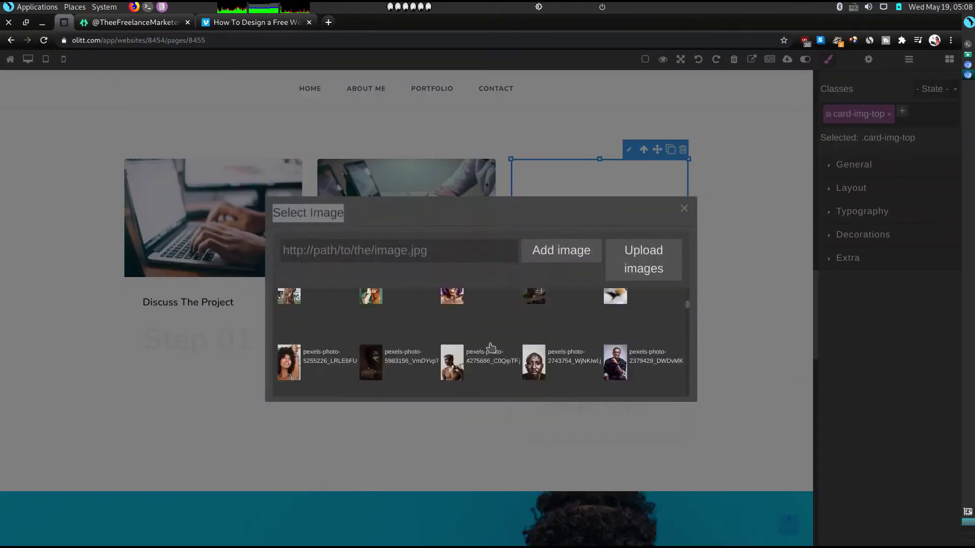
scroll(491, 347, "down", 10)
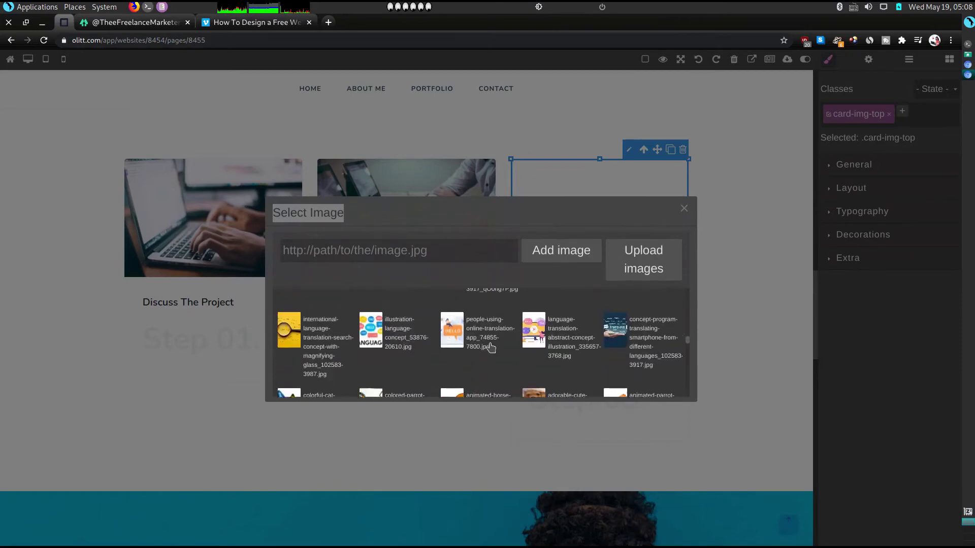
scroll(491, 347, "down", 10)
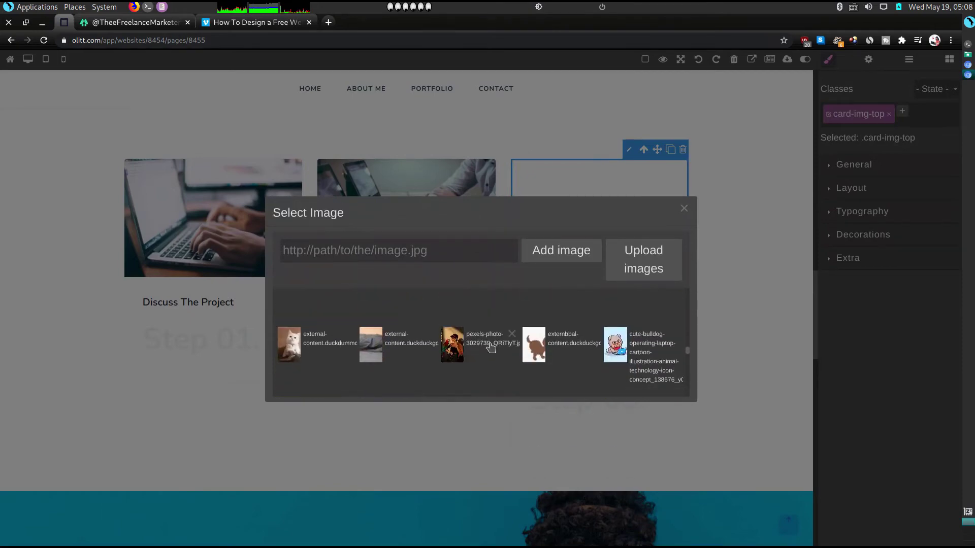
scroll(490, 348, "up", 10)
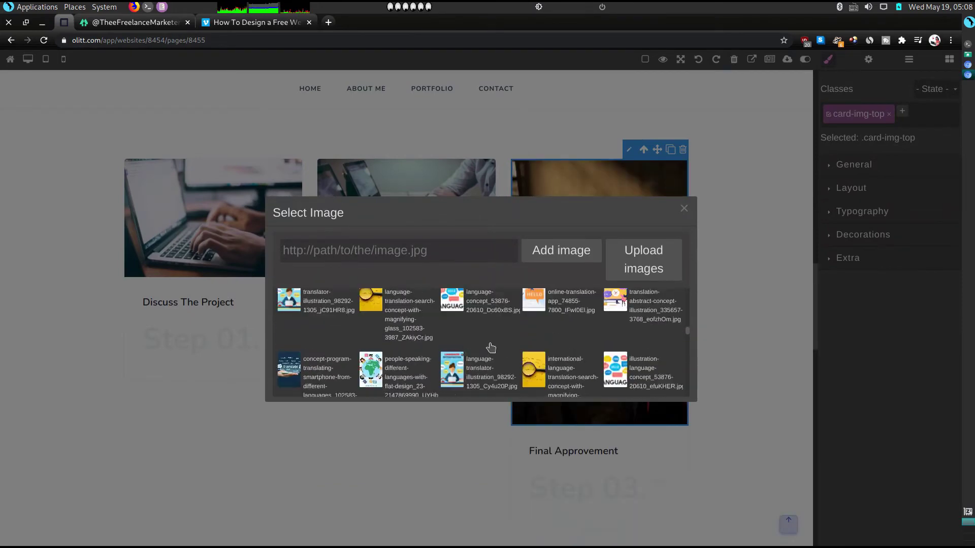
scroll(490, 347, "up", 1)
scroll(501, 355, "down", 3)
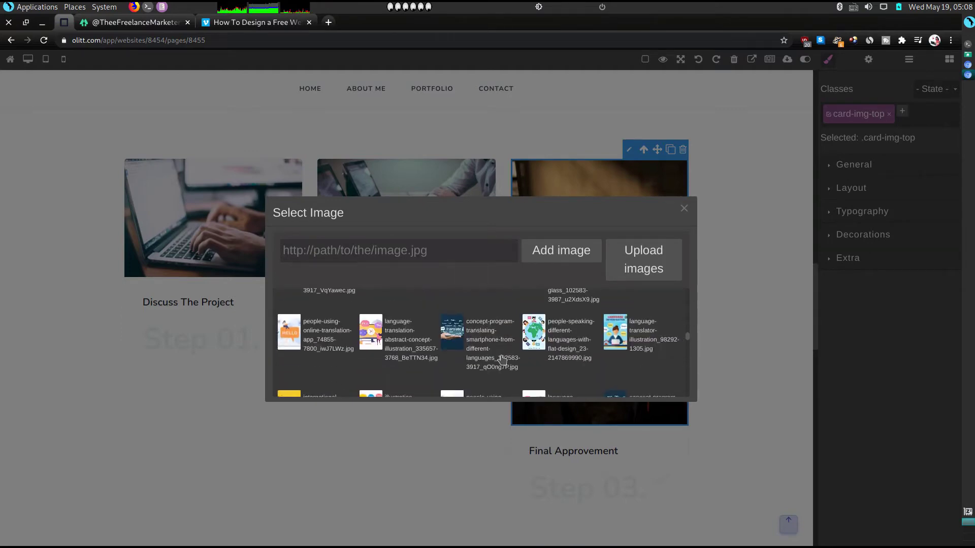
scroll(502, 360, "up", 2)
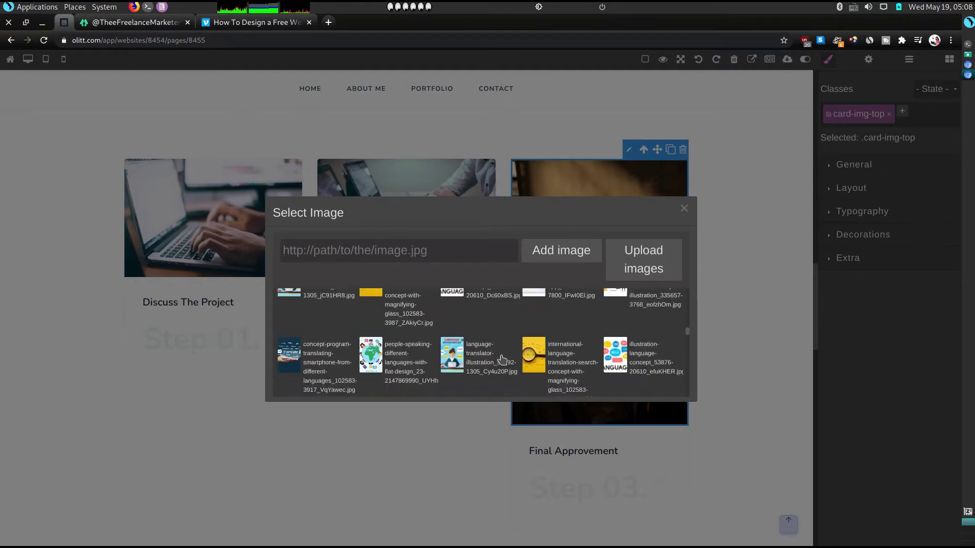
scroll(501, 360, "up", 5)
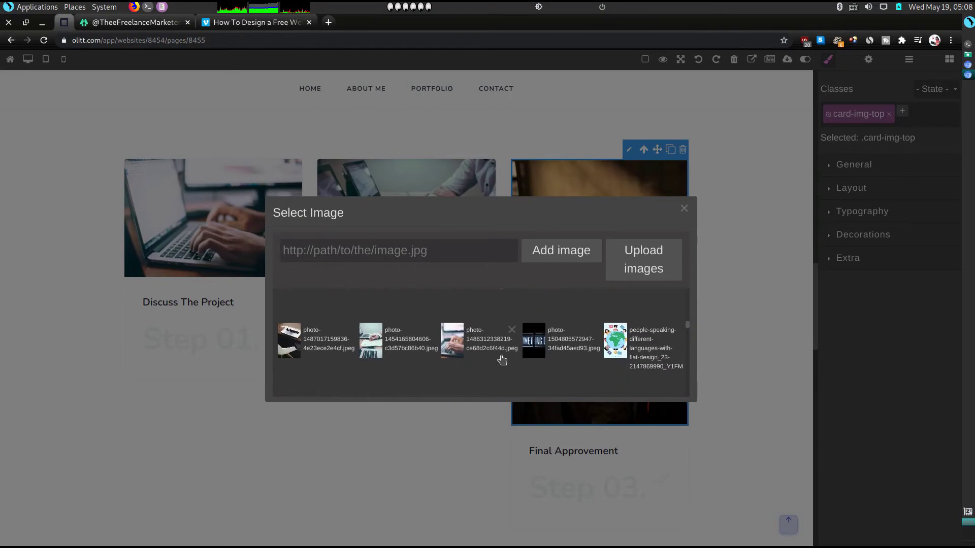
left_click(287, 350)
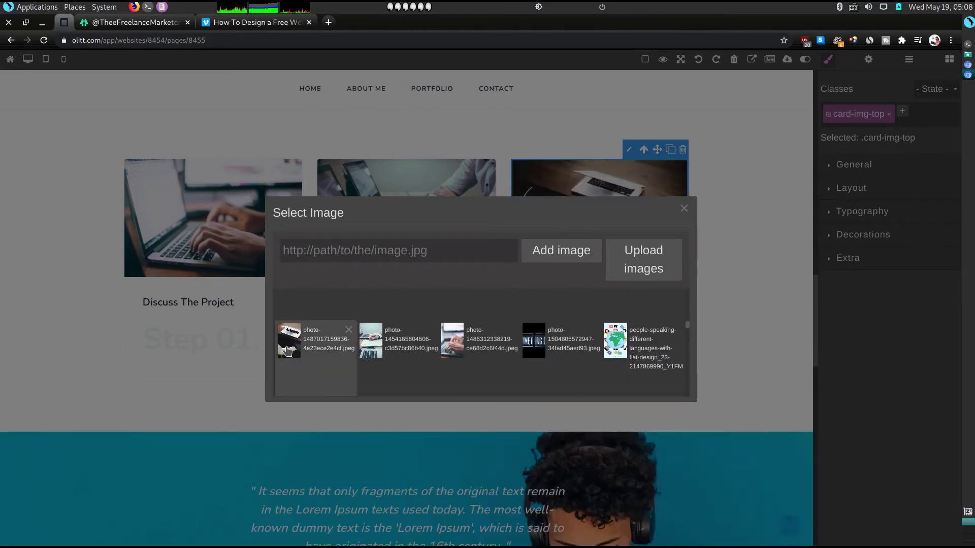
scroll(626, 324, "up", 3)
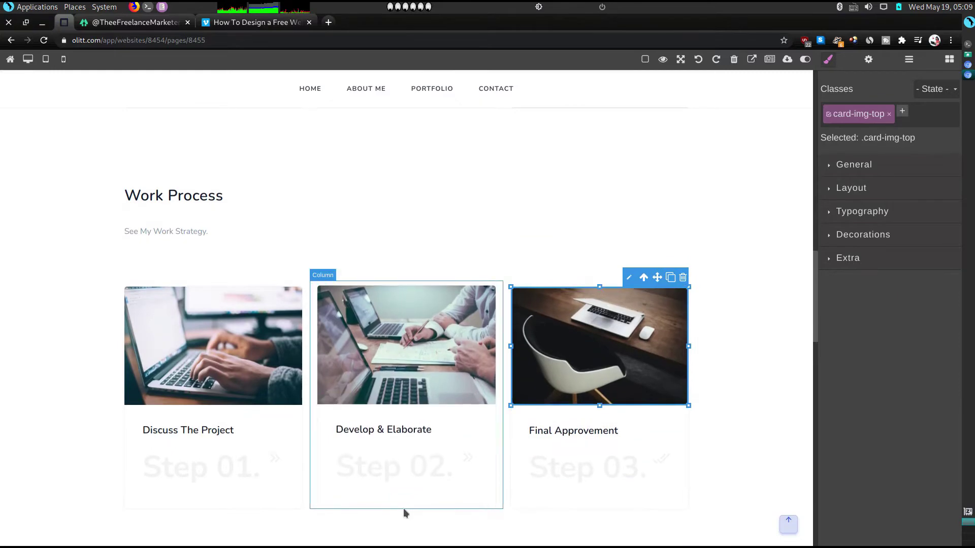
Delete the blue testimonial section below the work process cards
scroll(295, 403, "down", 3)
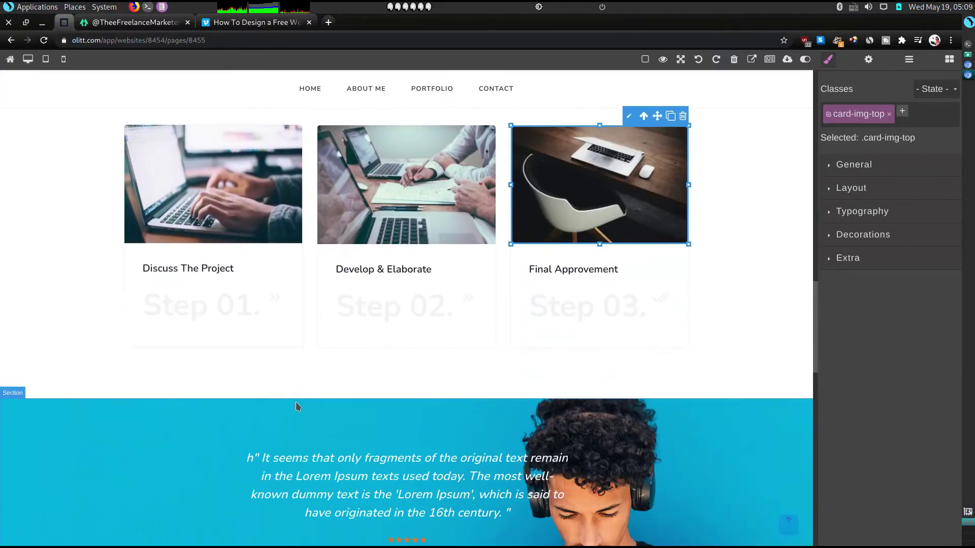
scroll(295, 401, "down", 3)
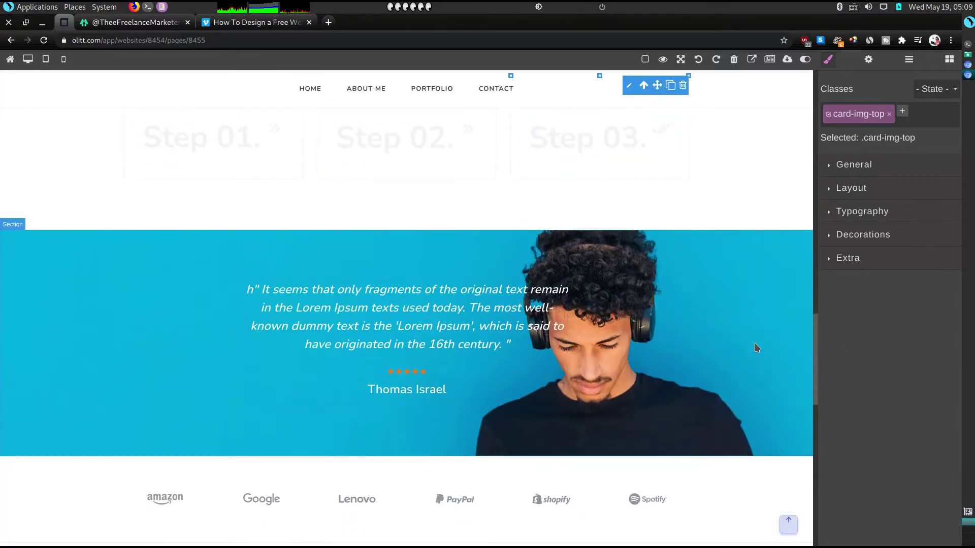
left_click(755, 342)
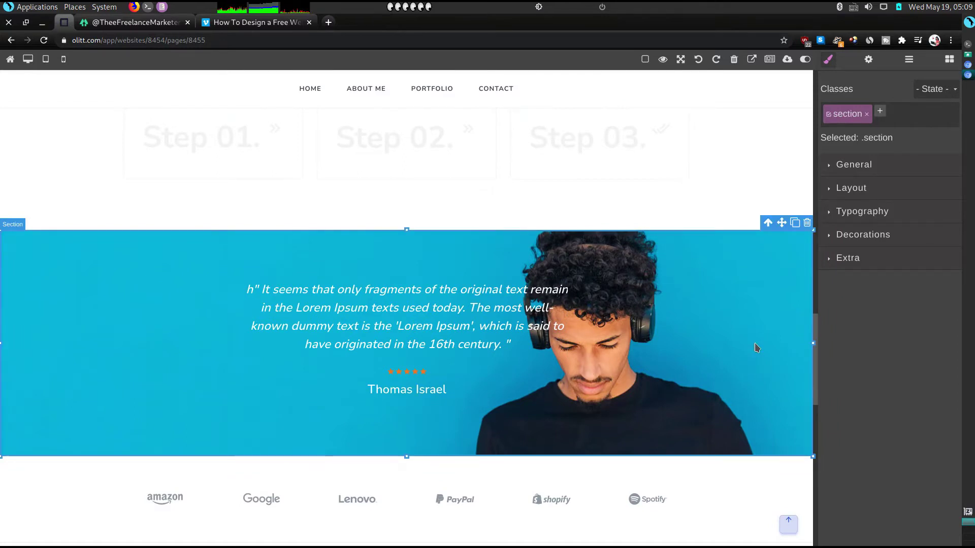
key("Delete")
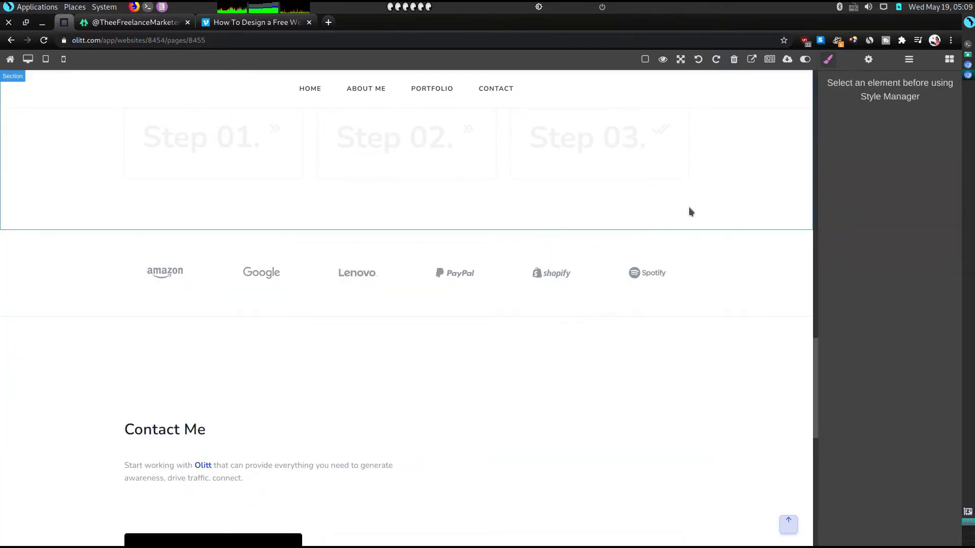
Replace the paragraph under the Contact Me heading with "Have a project in Mind, Reach out To ME."
left_click(756, 299)
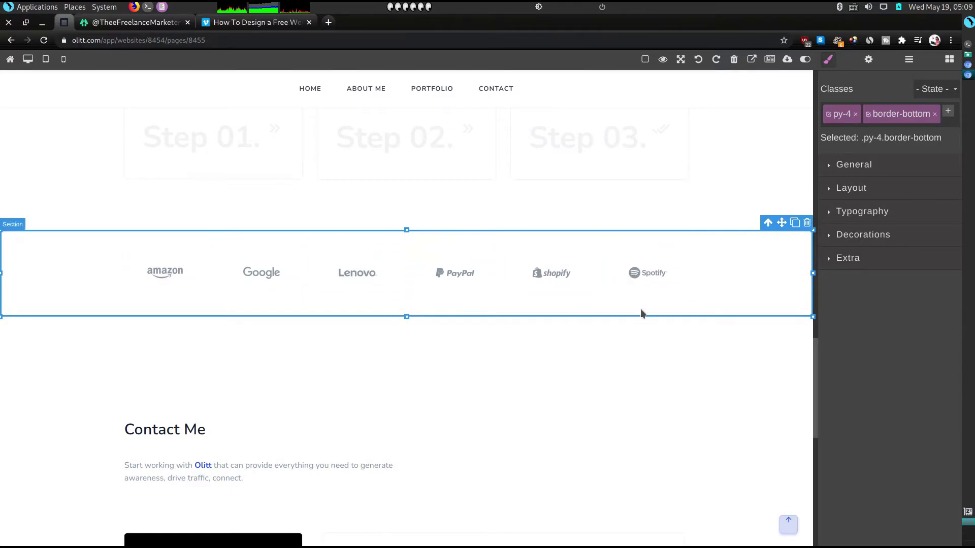
scroll(639, 308, "down", 1)
scroll(637, 304, "down", 4)
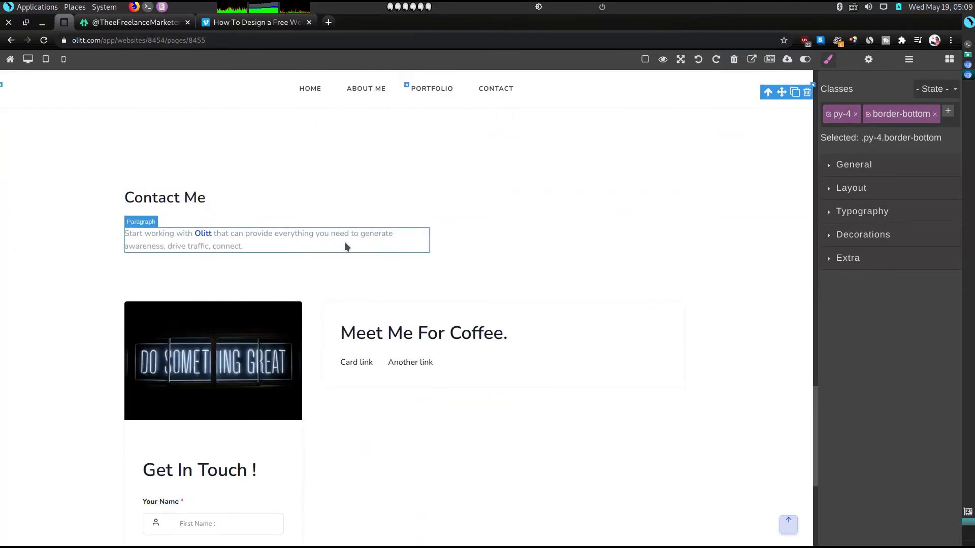
left_click(259, 247)
double_click(260, 246)
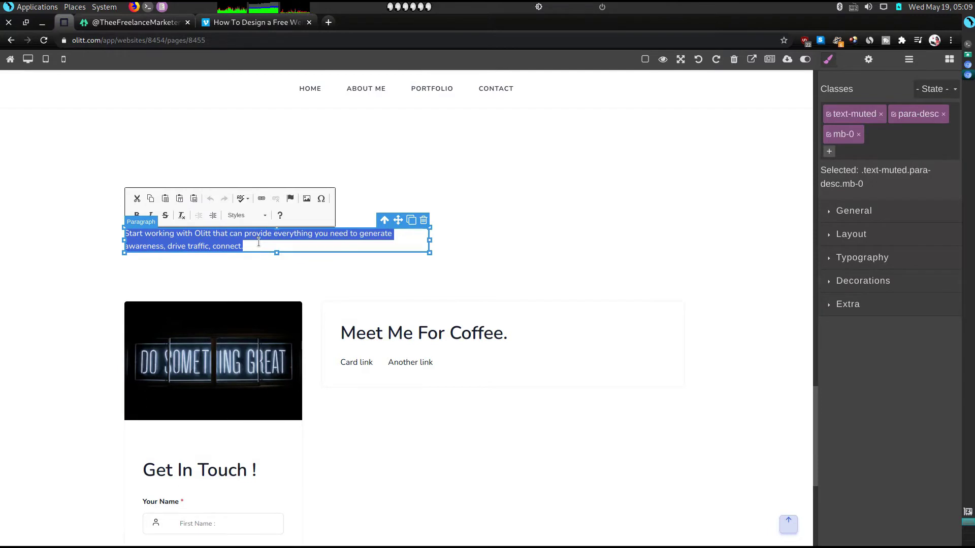
type("Ha")
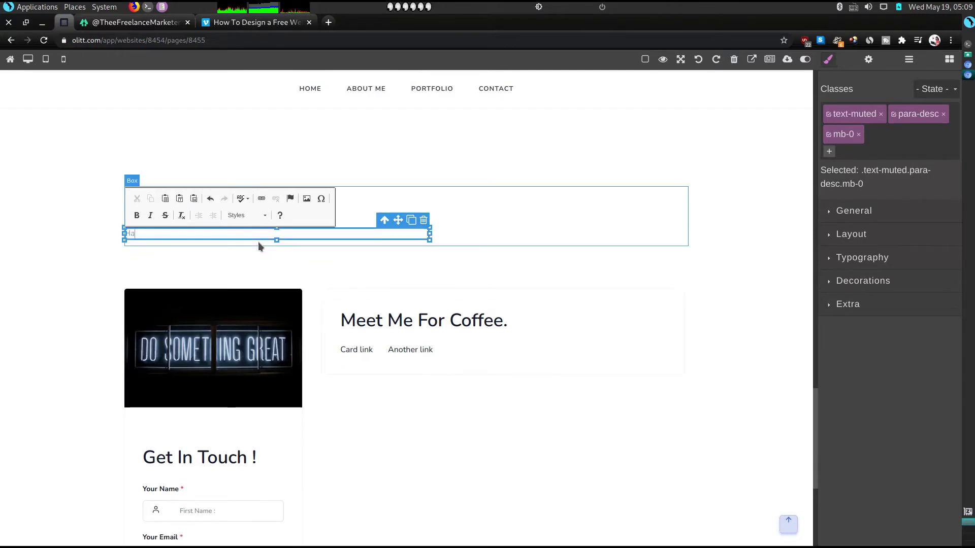
type("ve a project in Mind, Read")
scroll(258, 245, "down", 1)
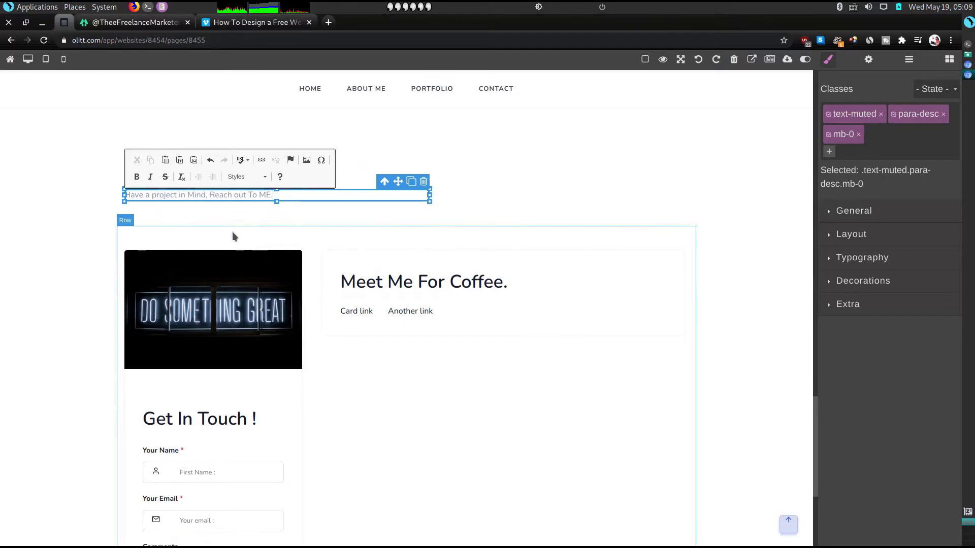
left_click(199, 298)
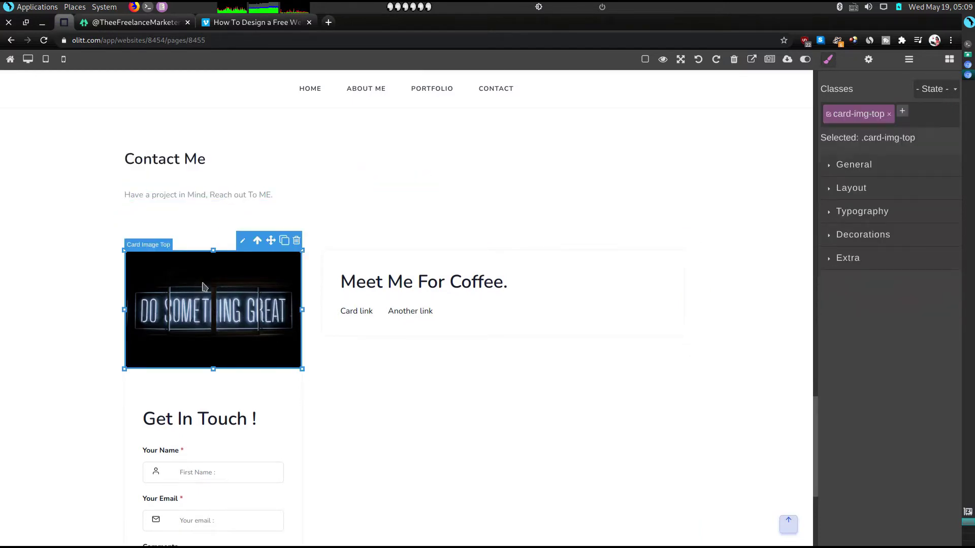
scroll(250, 348, "down", 1)
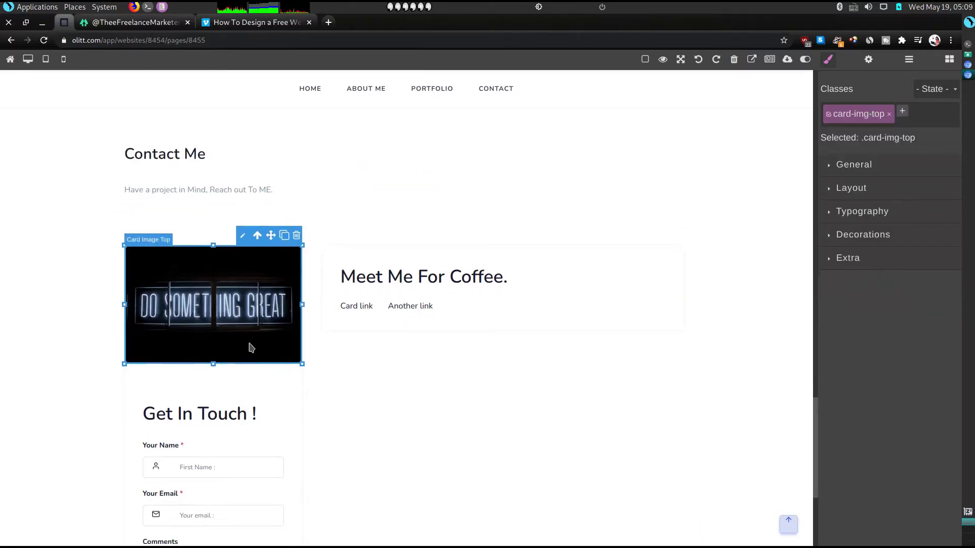
Insert a Map block directly beneath the Meet Me For Coffee card's links
left_click(382, 293)
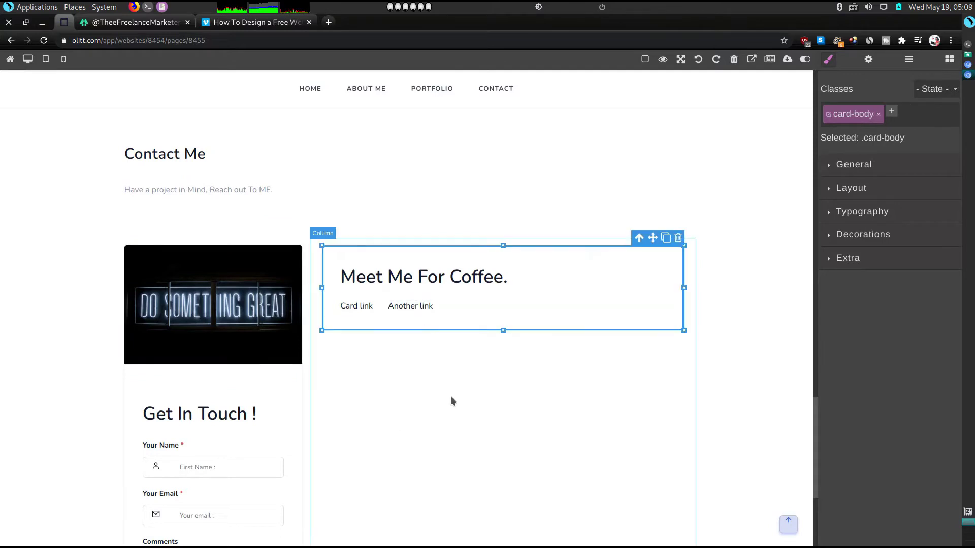
scroll(433, 333, "down", 1)
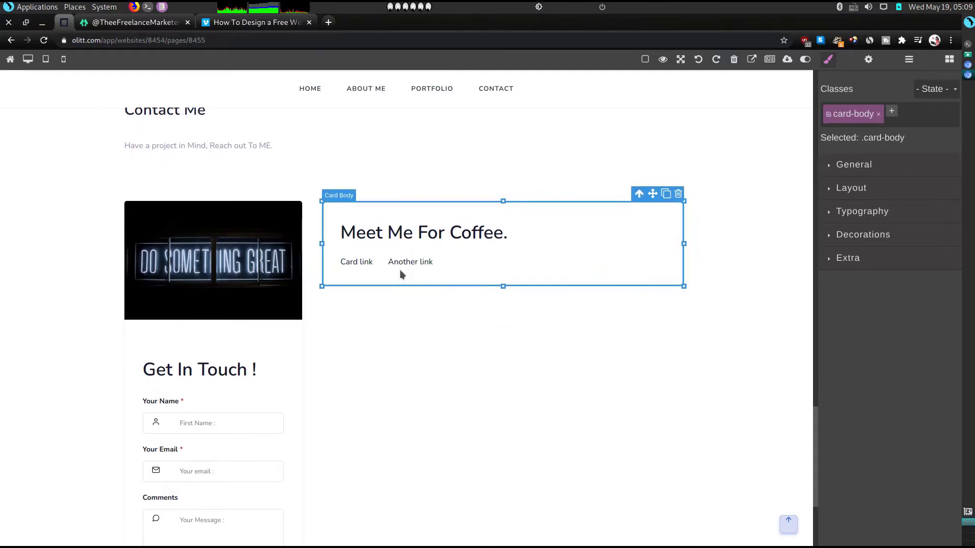
left_click(949, 58)
scroll(919, 285, "down", 1)
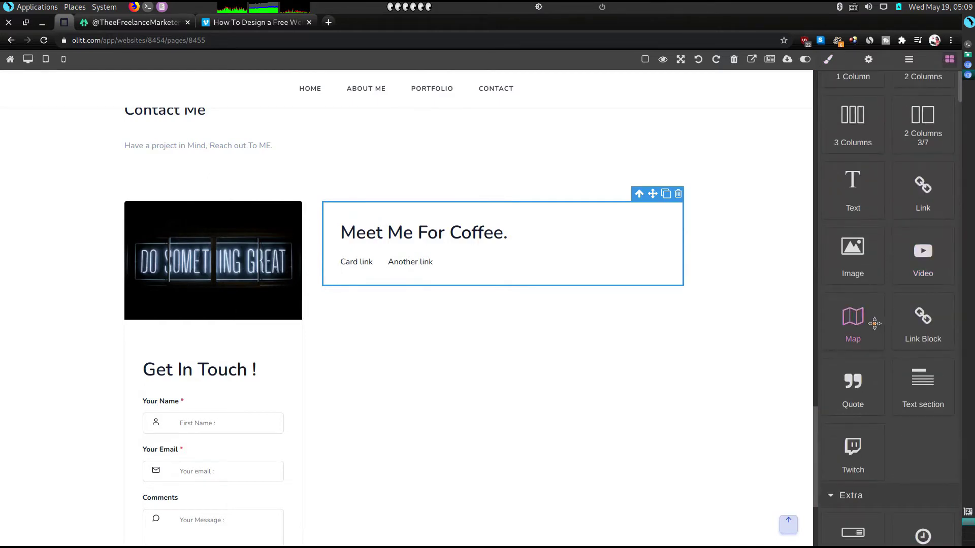
left_click_drag(869, 322, 534, 331)
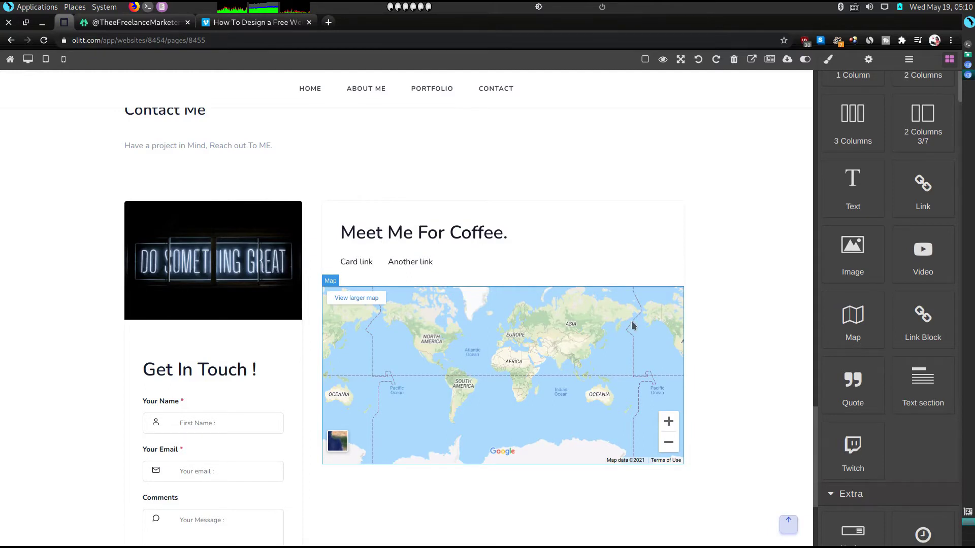
Set the new map's address to Accra and its zoom to the maximum level
left_click(546, 366)
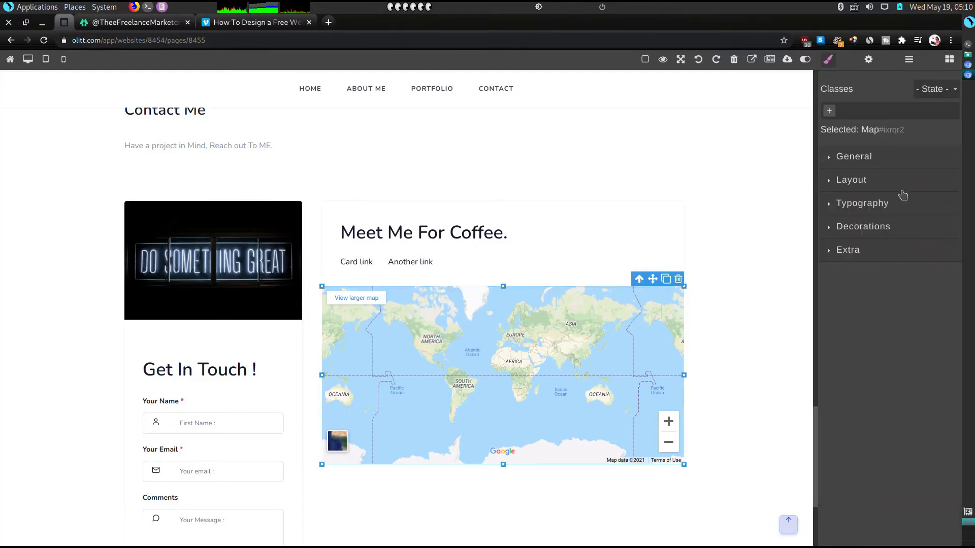
left_click(868, 62)
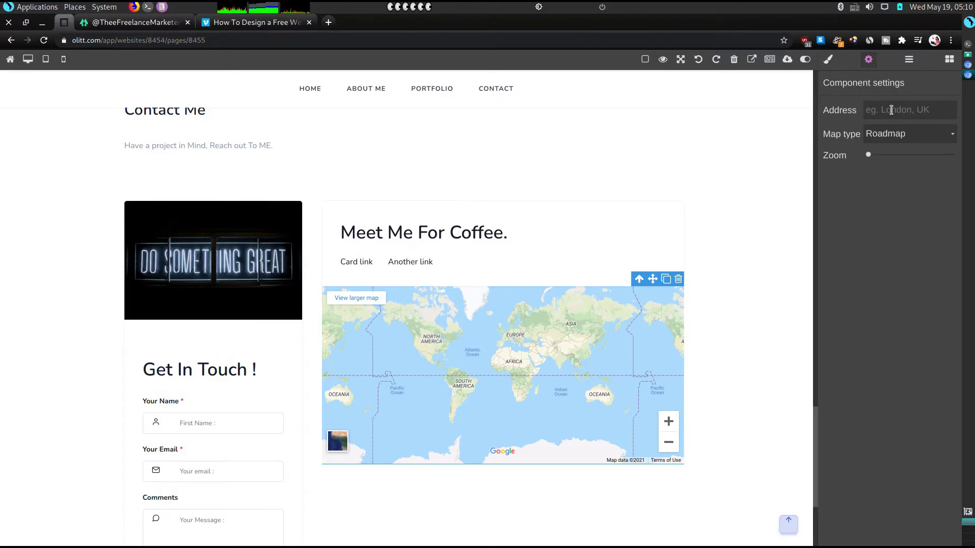
type("Accra")
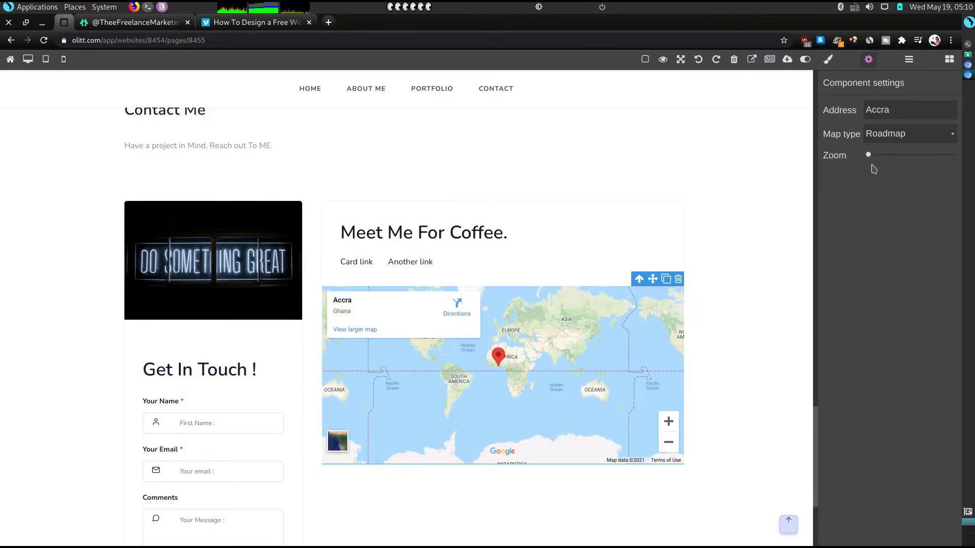
left_click_drag(871, 159, 953, 156)
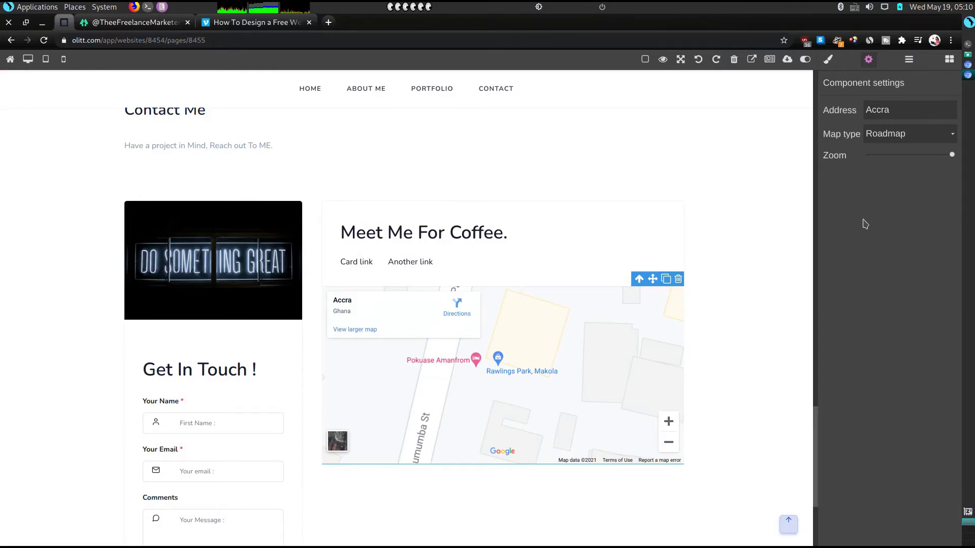
left_click(913, 108)
scroll(767, 473, "down", 4)
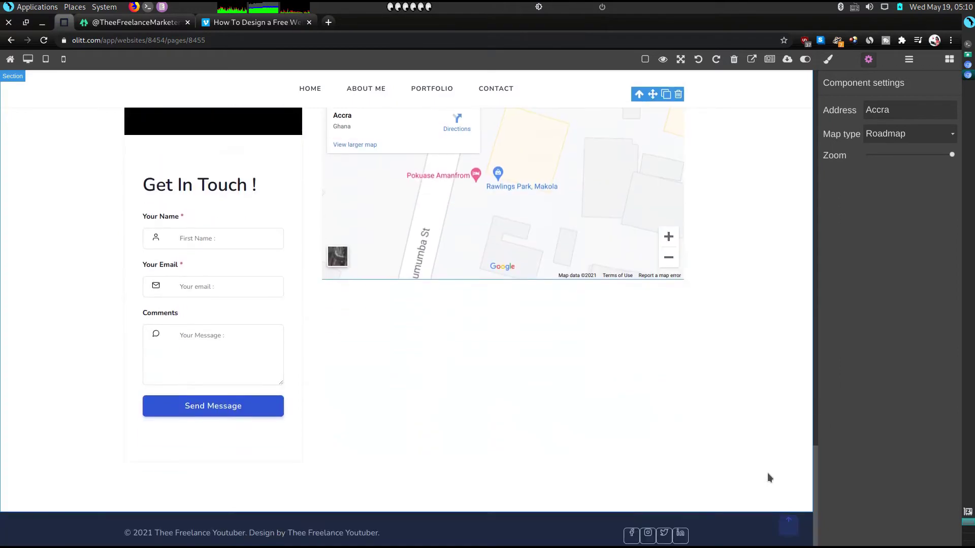
Start a link on "Thee Freelance Youtuber" in the footer's design credit, with its target set to New Window (_blank)
scroll(768, 477, "down", 1)
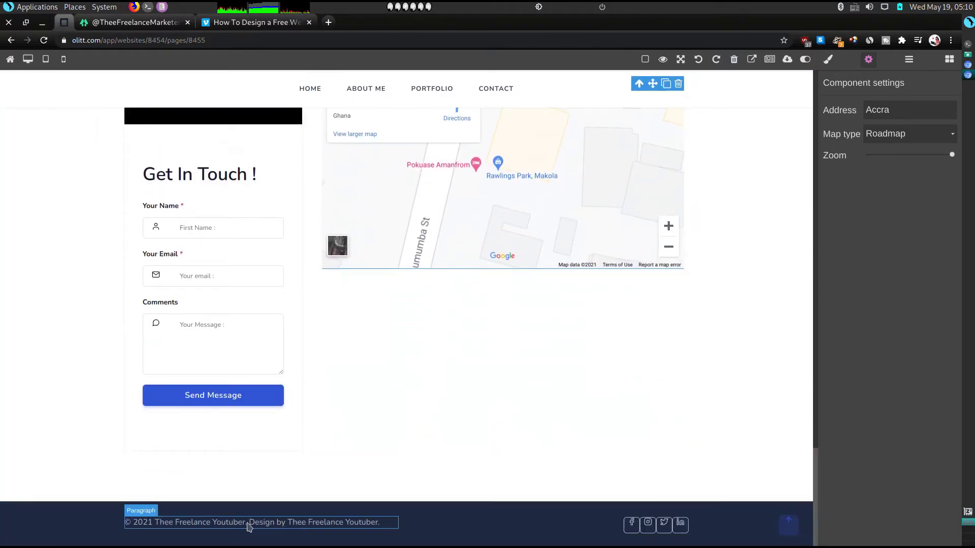
left_click(337, 523)
double_click(337, 523)
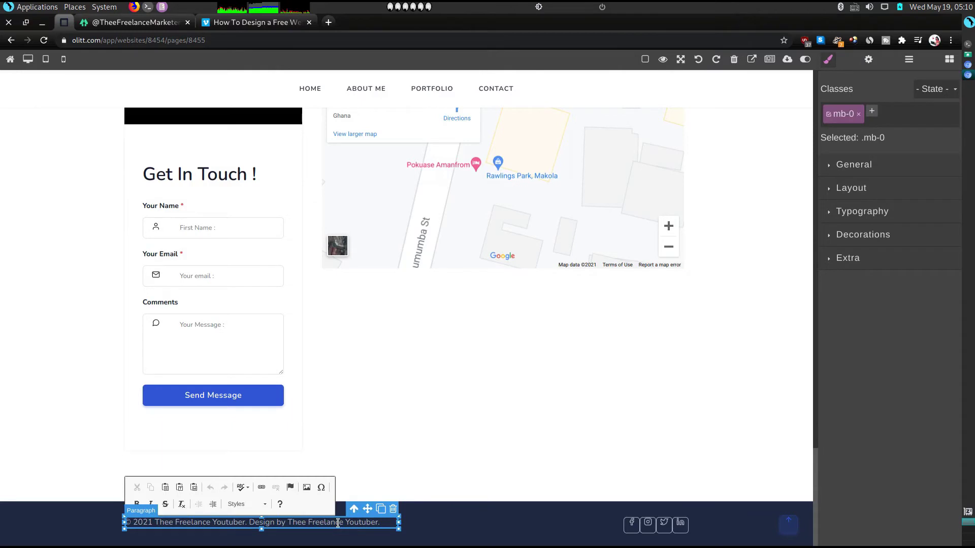
left_click(377, 523)
key("shift+Left")
key("shift+Left")
key("shift+Left")
key("shift+Left")
key("shift+Left")
key("shift+Left")
key("shift+Left")
key("shift+Left")
key("shift+Left")
key("shift+Left")
key("shift+Left")
key("shift+Left")
key("shift+Left")
key("shift+Left")
key("shift+Left")
key("shift+Left")
key("shift+Left")
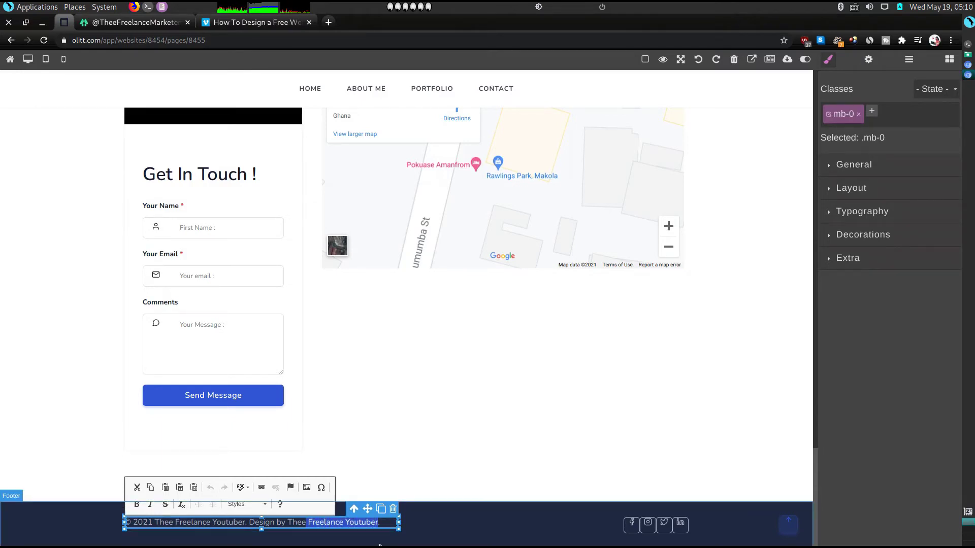
key("shift+Left")
key("shift+Left")
key("shift+Left")
key("shift+Left")
key("shift+Left")
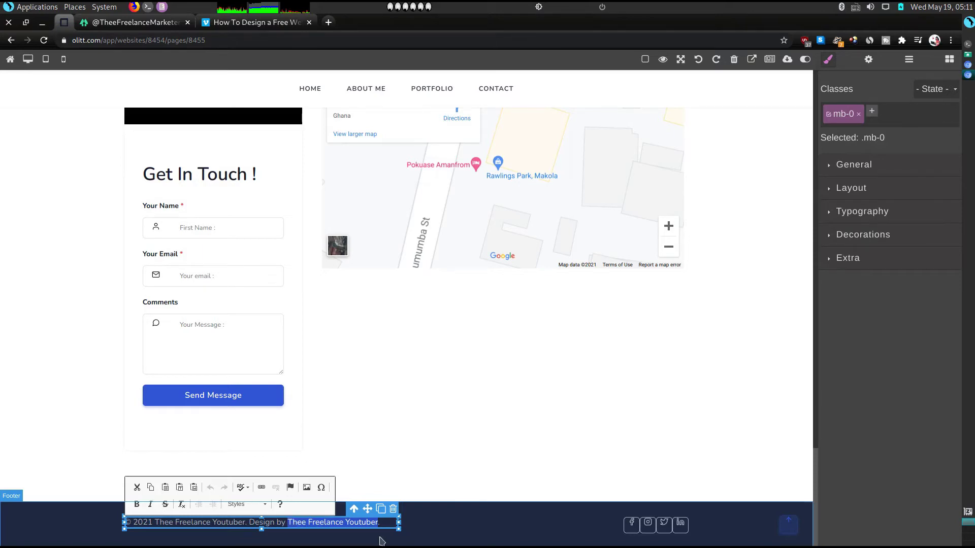
left_click(261, 488)
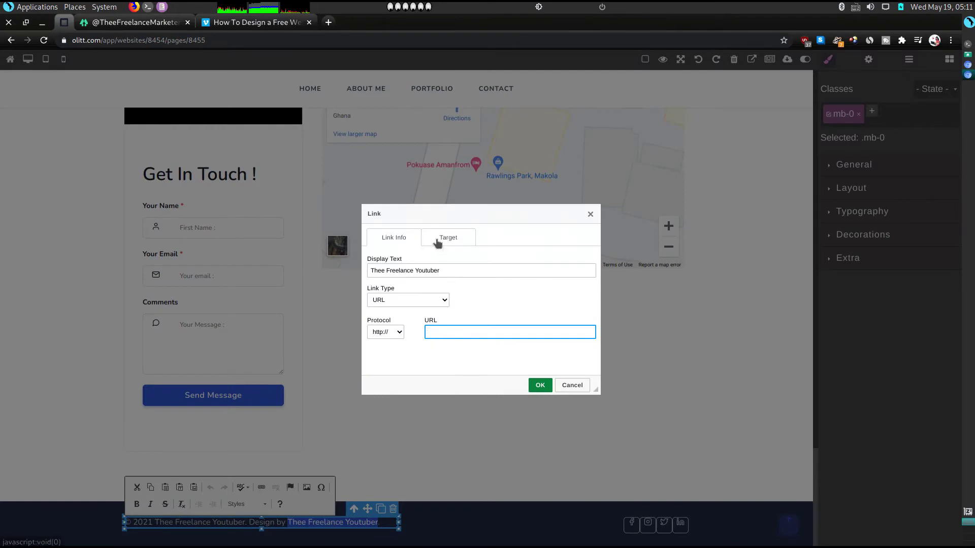
left_click(447, 237)
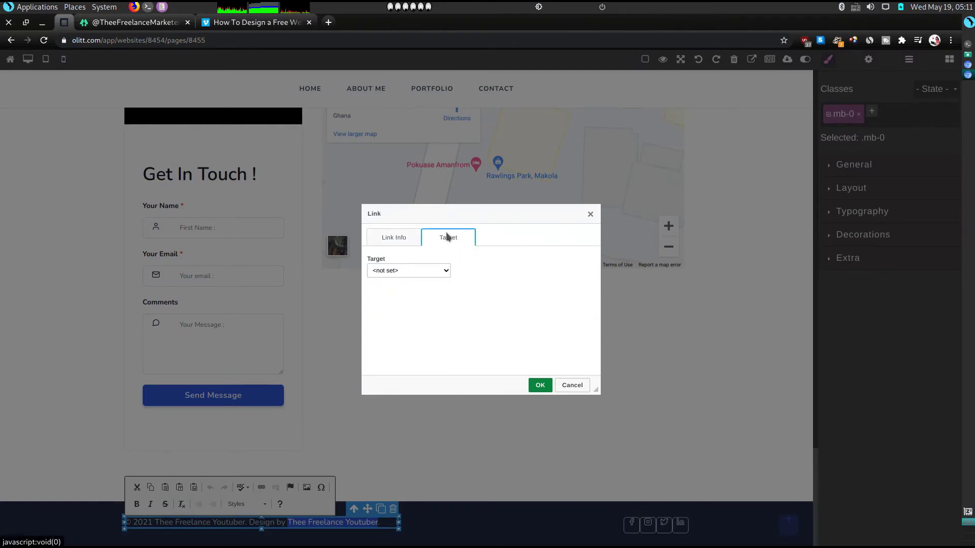
left_click(430, 272)
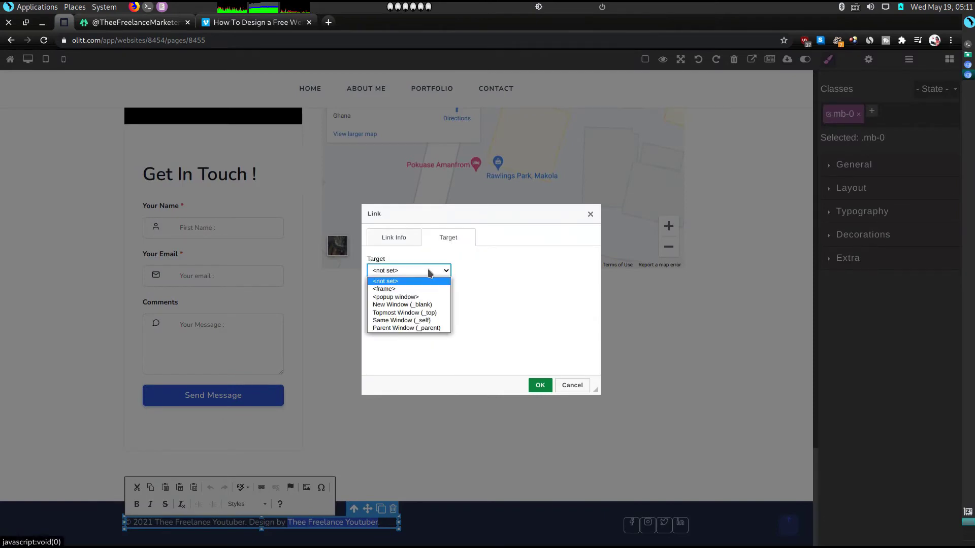
left_click(411, 305)
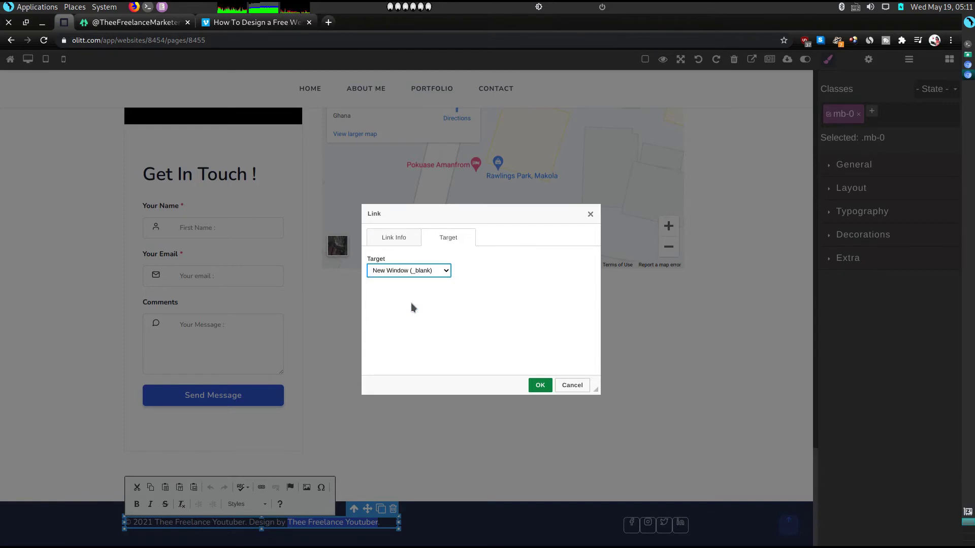
left_click(435, 271)
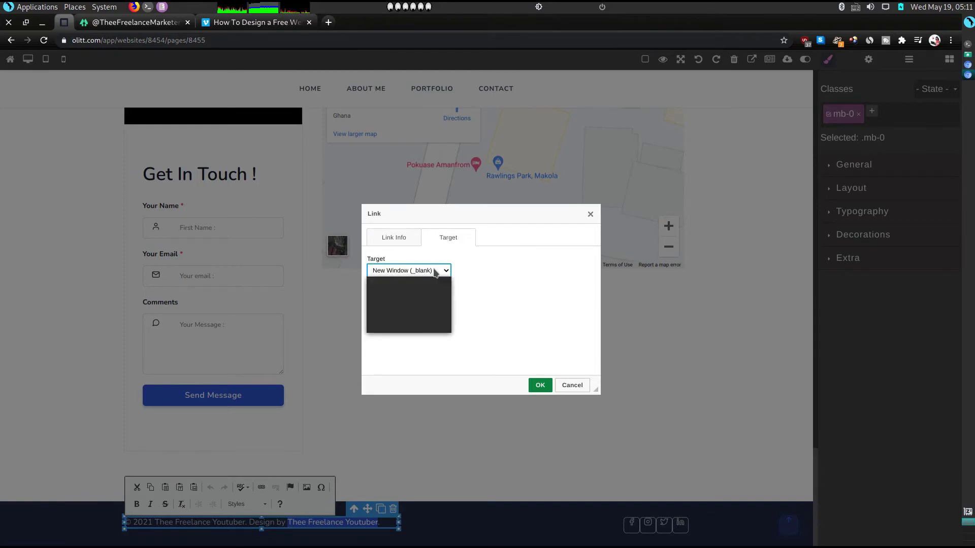
left_click(405, 306)
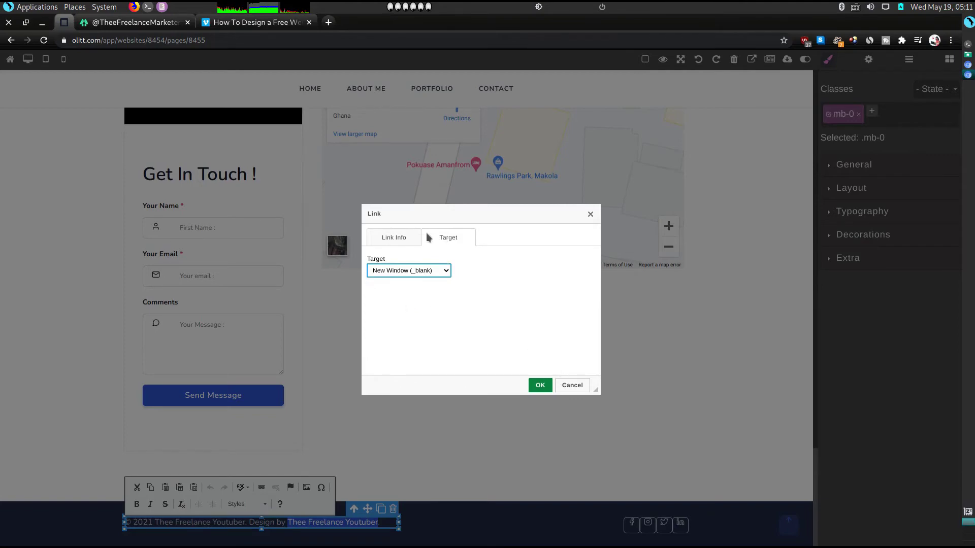
left_click(405, 236)
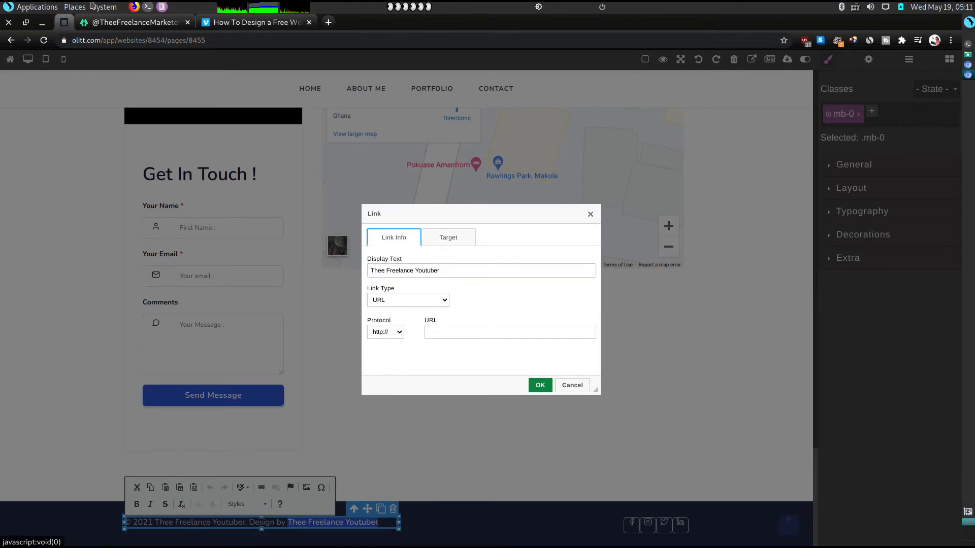
left_click(100, 29)
left_click(107, 39)
key("ctrl+c")
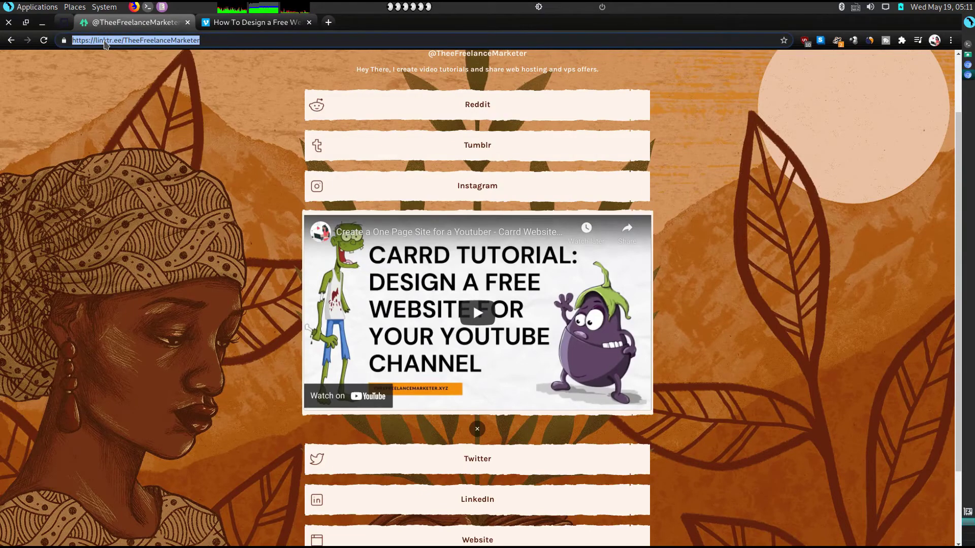
left_click(63, 21)
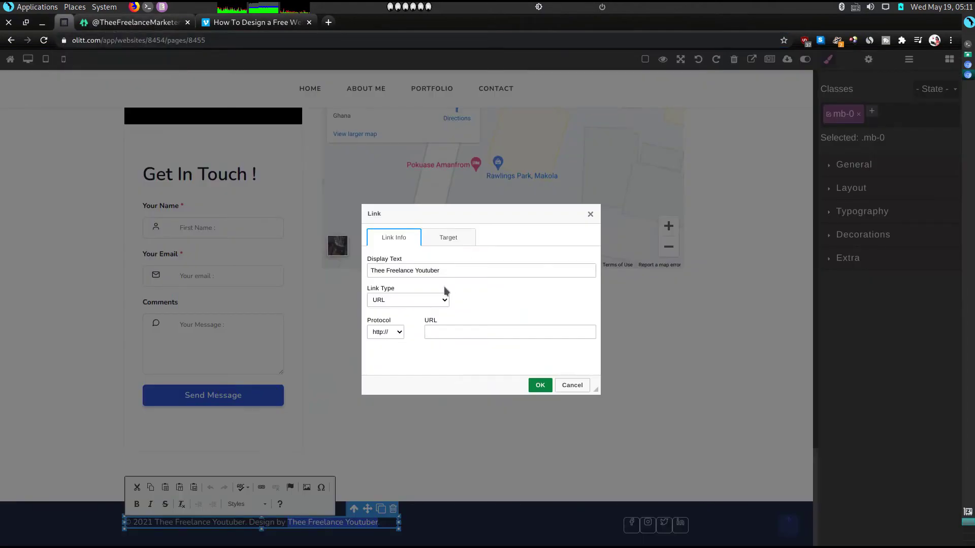
left_click(440, 335)
key("ctrl+v")
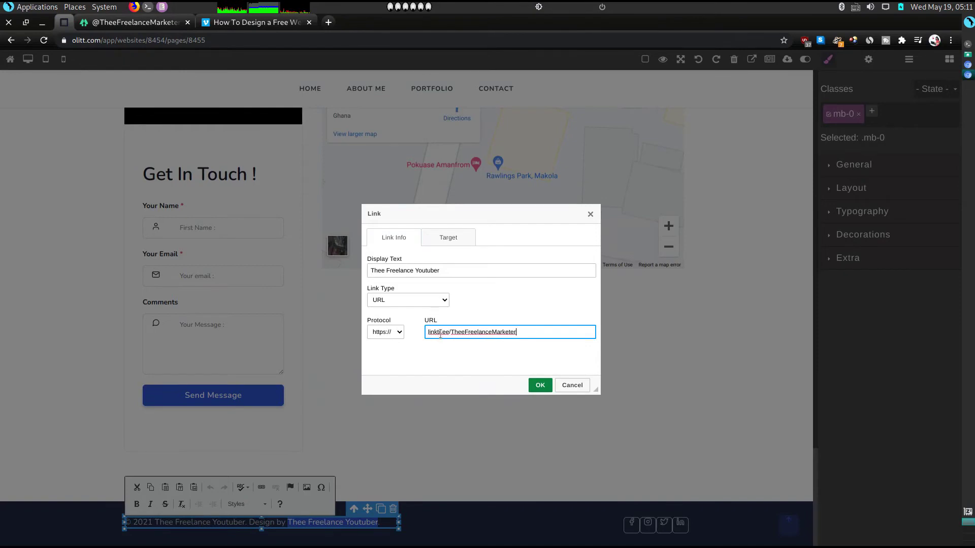
left_click(540, 386)
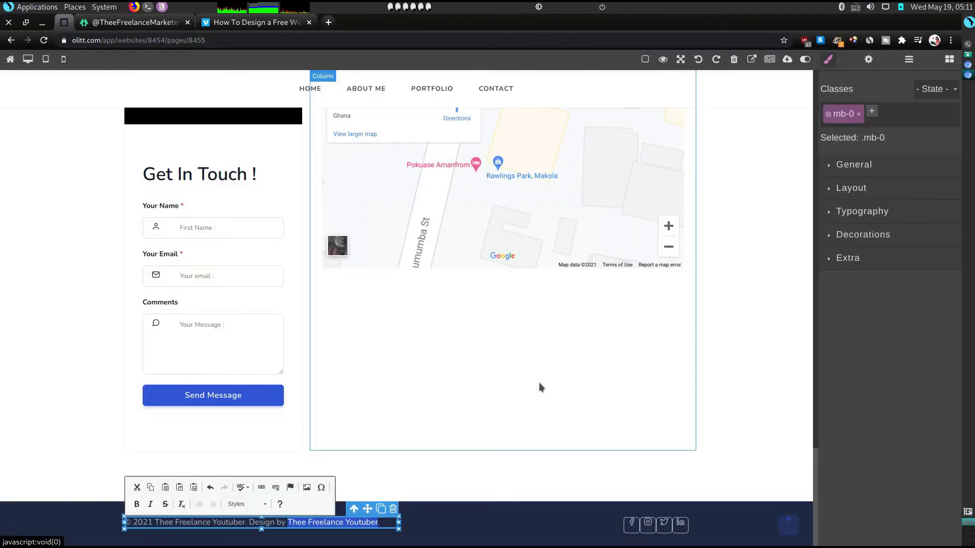
left_click(632, 524)
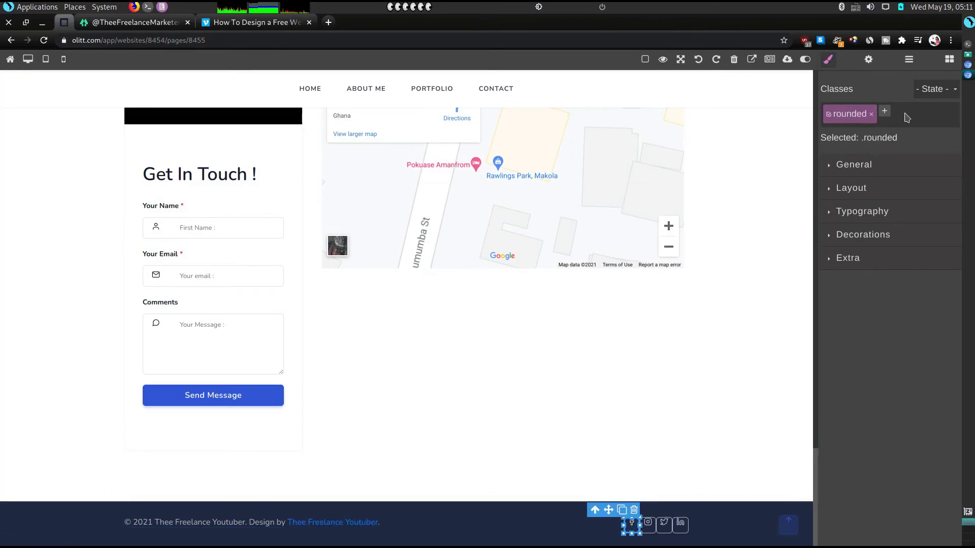
left_click(869, 59)
triple_click(888, 109)
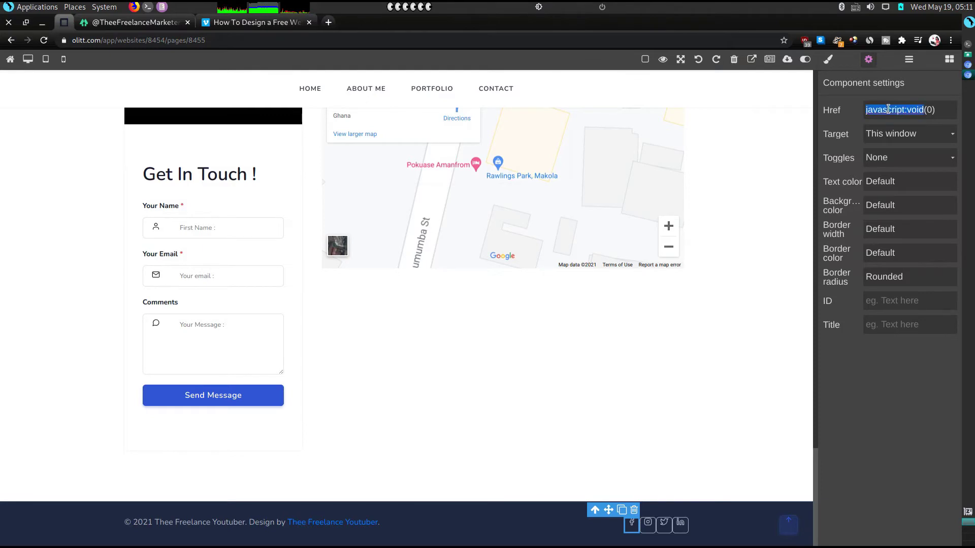
key("BackSpace")
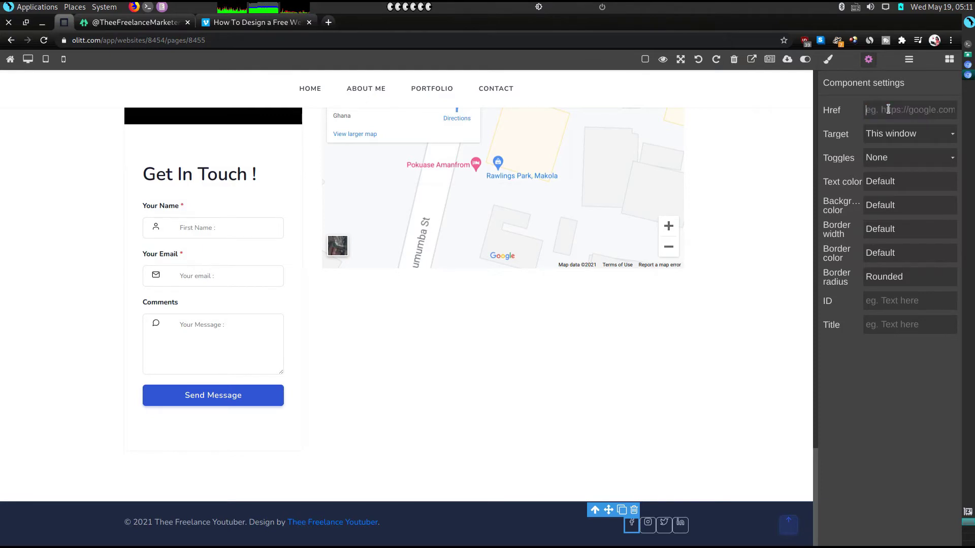
type("https://facebook.com/MArketer")
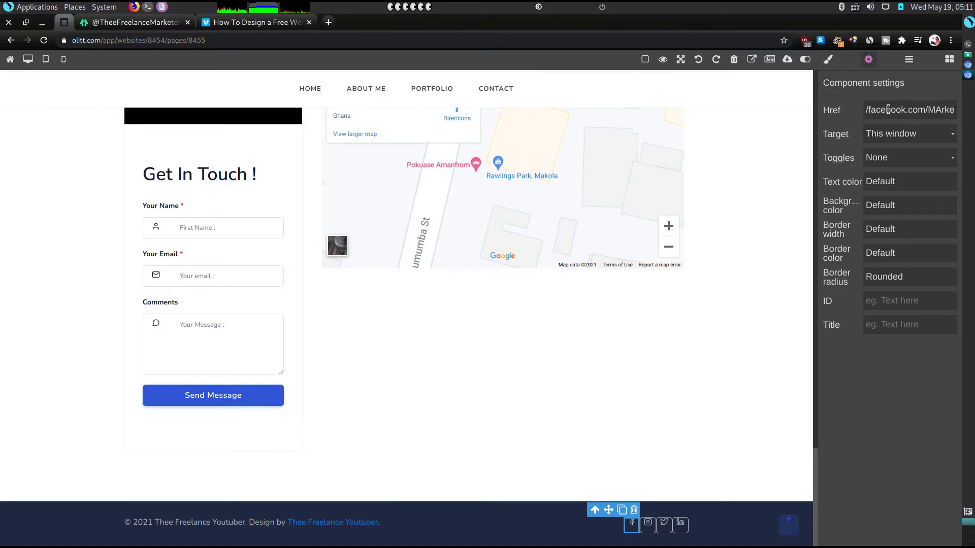
key("BackSpace")
key("BackSpace")
key("BackSpace")
key("BackSpace")
key("BackSpace")
key("BackSpace")
key("BackSpace")
key("BackSpace")
type("MarketerThee")
triple_click(890, 114)
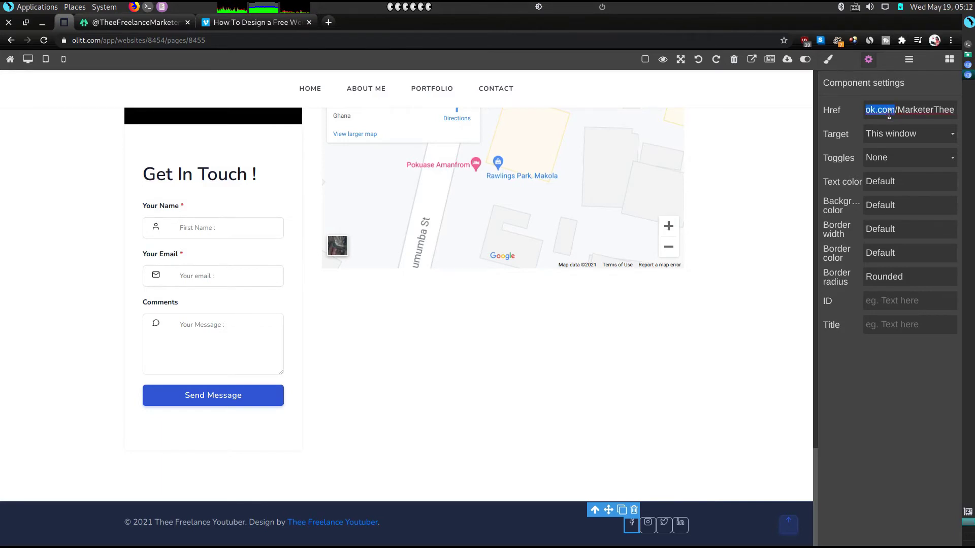
left_click(890, 133)
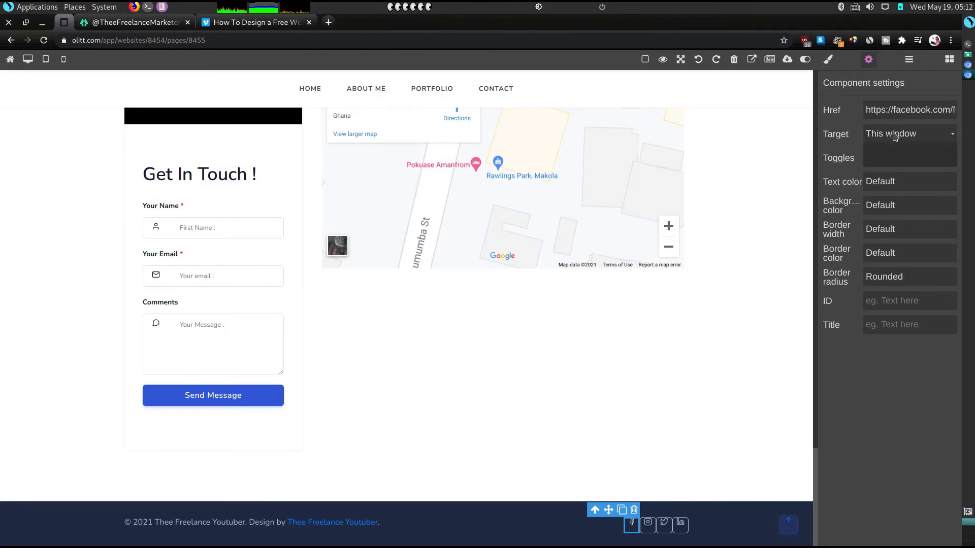
left_click(881, 160)
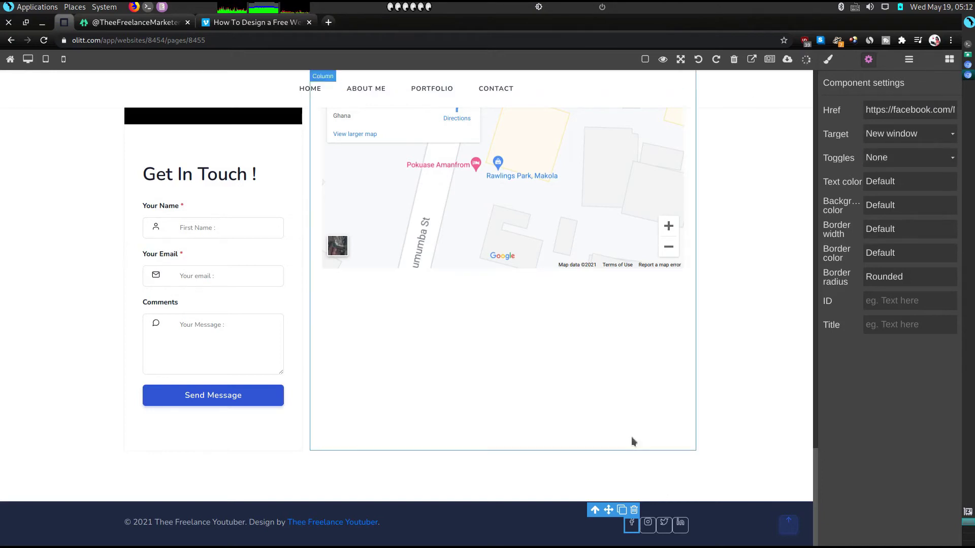
left_click(649, 528)
left_click(650, 529)
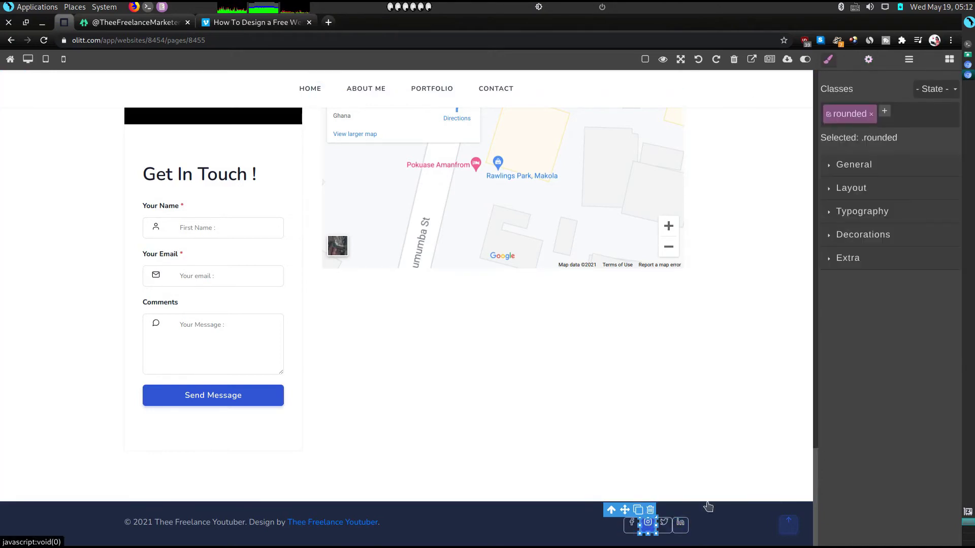
left_click(869, 60)
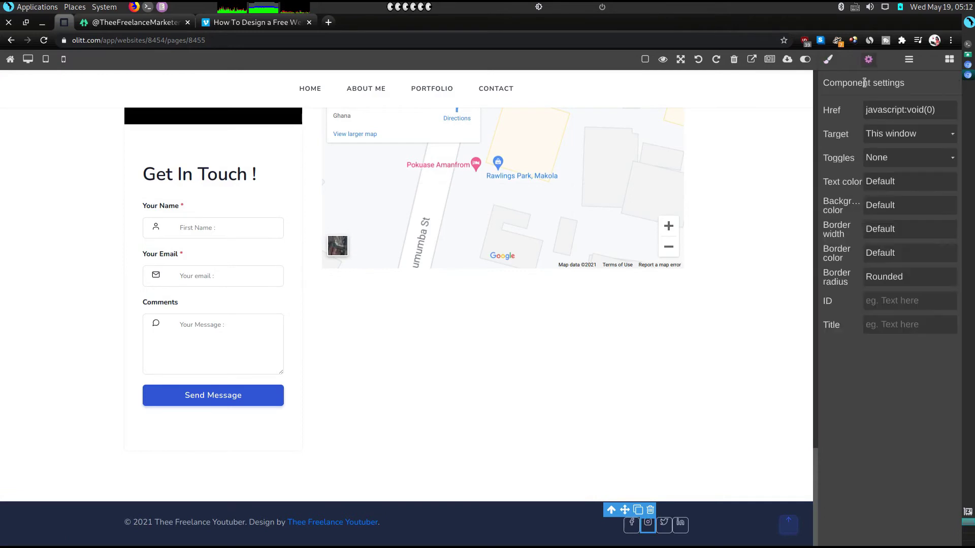
triple_click(905, 111)
key("ctrl+v")
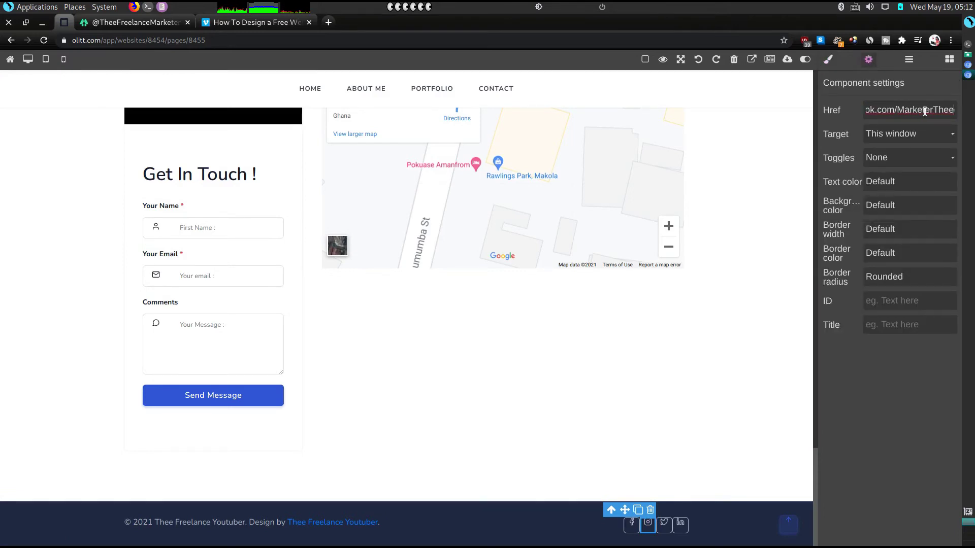
type("C)")
key("BackSpace")
key("BackSpace")
key("BackSpace")
type("instagram.com/Marl")
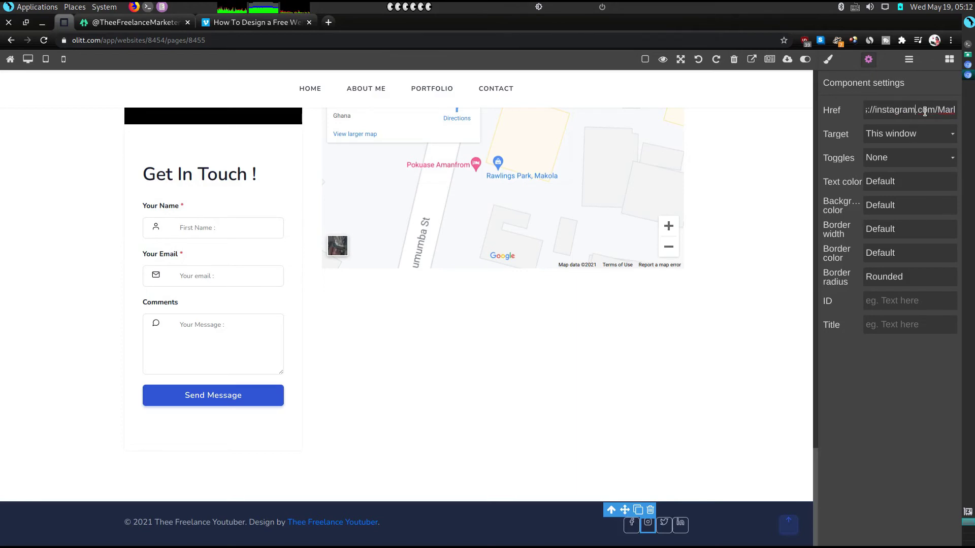
left_click(903, 136)
left_click(890, 159)
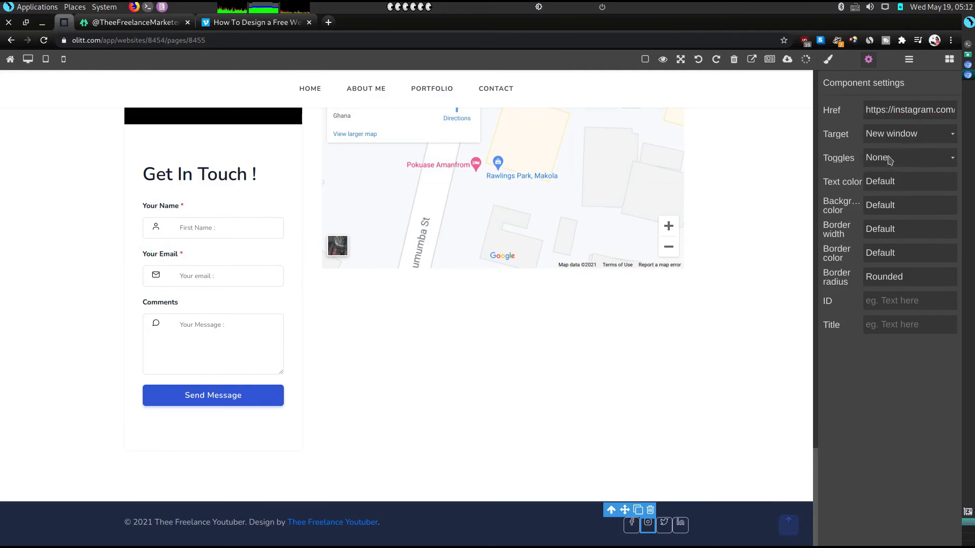
left_click(664, 529)
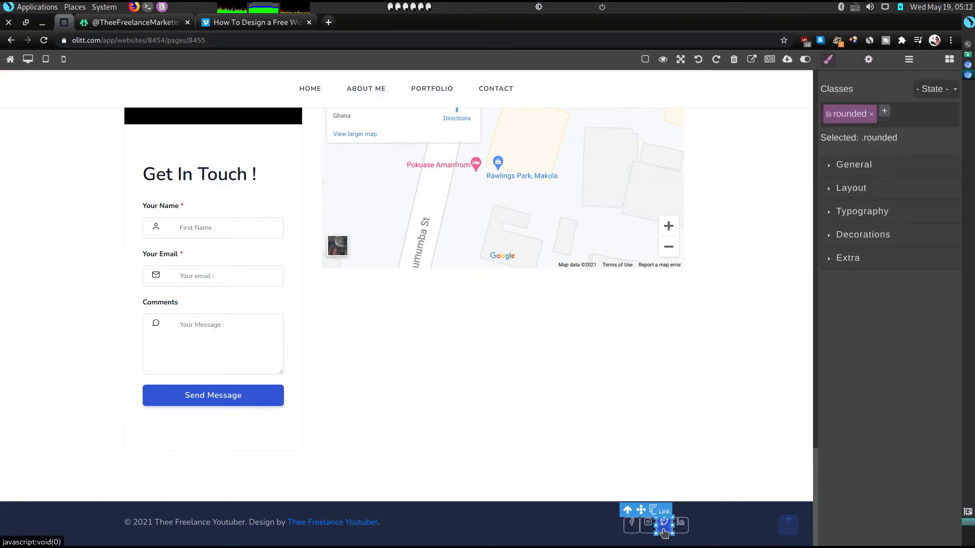
left_click(868, 60)
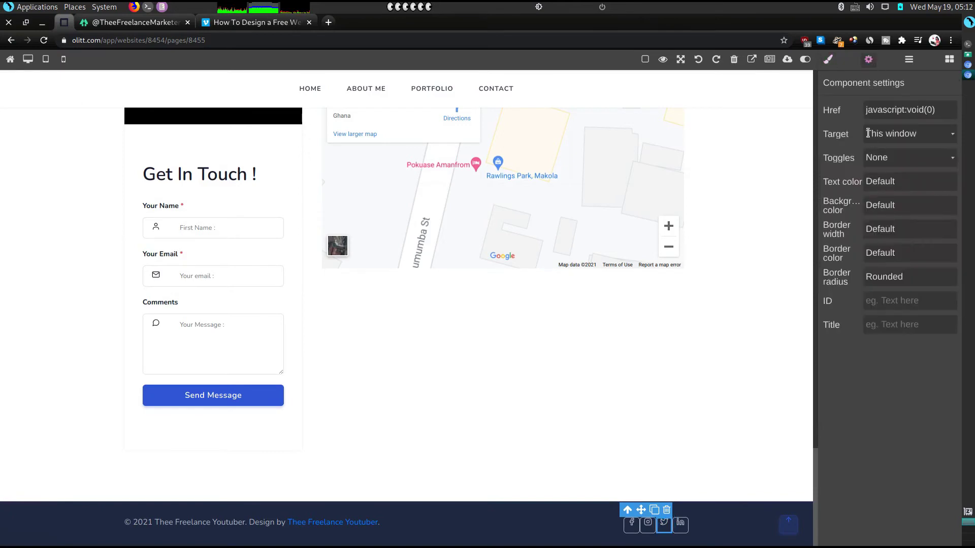
left_click(868, 133)
left_click(881, 160)
triple_click(897, 112)
key("ctrl+v")
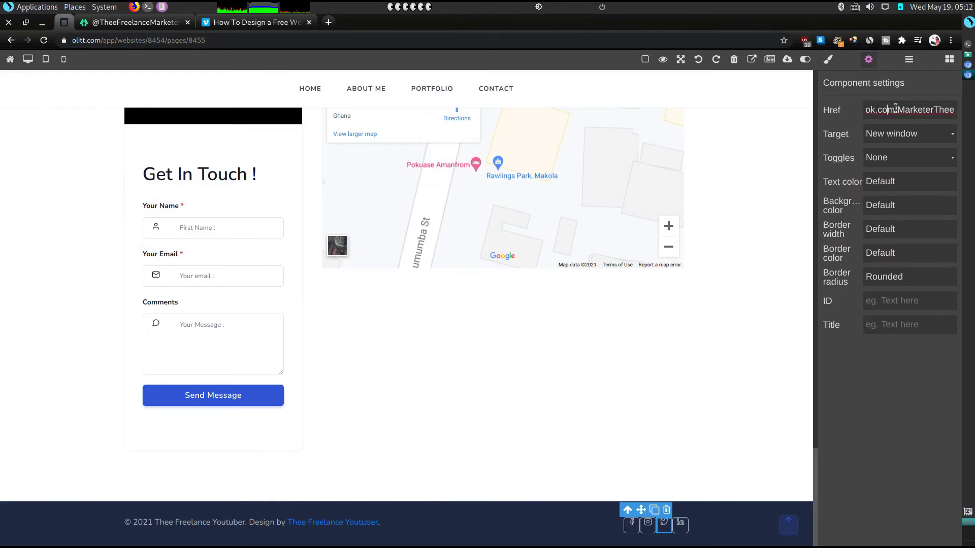
key("BackSpace")
type("twitter.com/Mar")
left_click(678, 528)
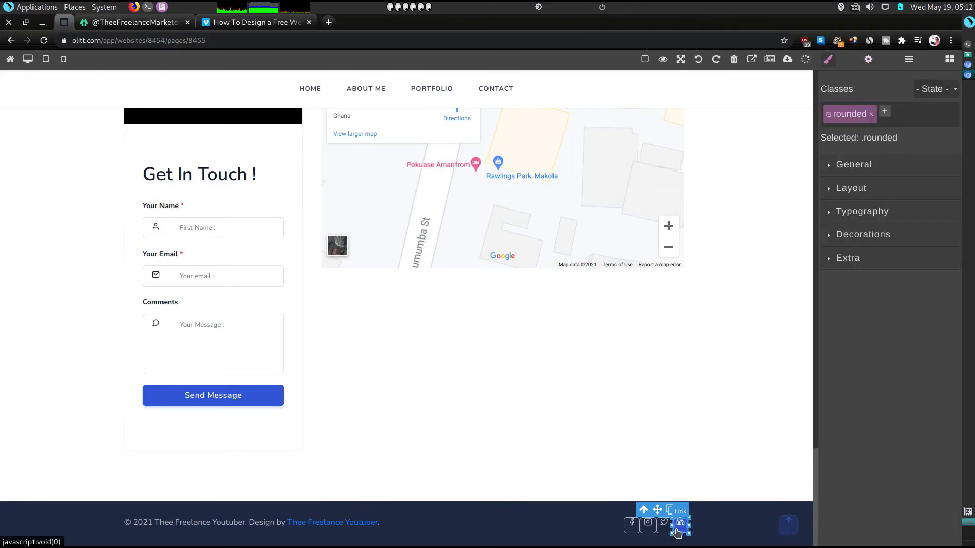
left_click(865, 60)
left_click(870, 140)
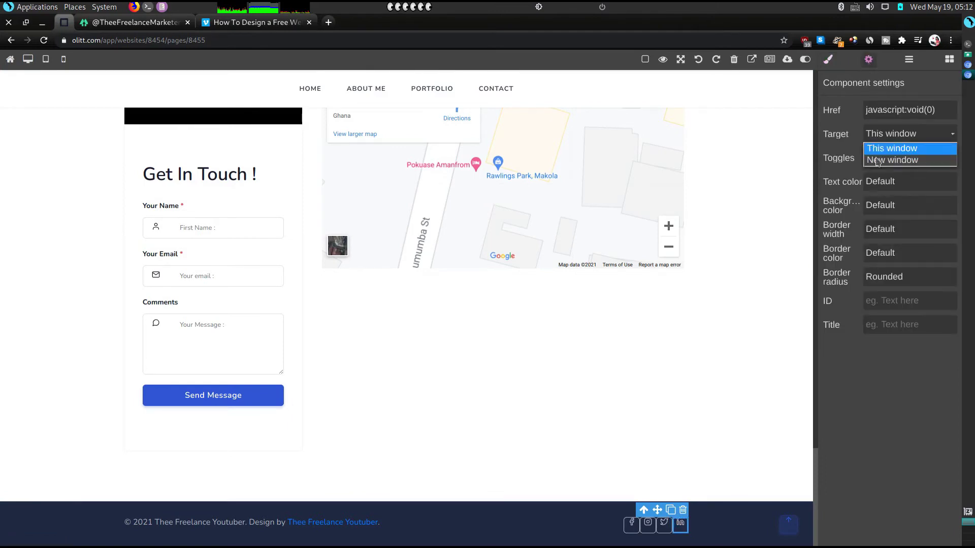
left_click(883, 161)
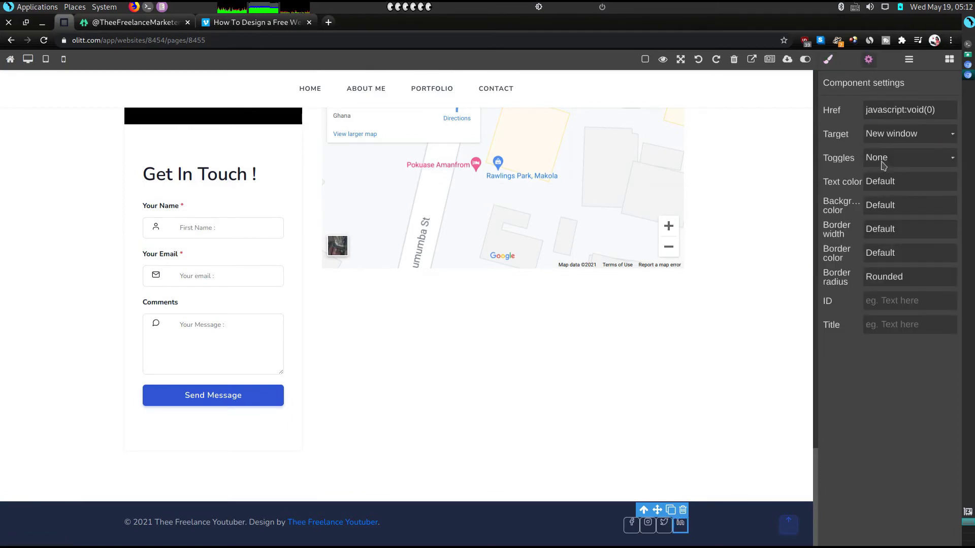
triple_click(916, 113)
key("ctrl+v")
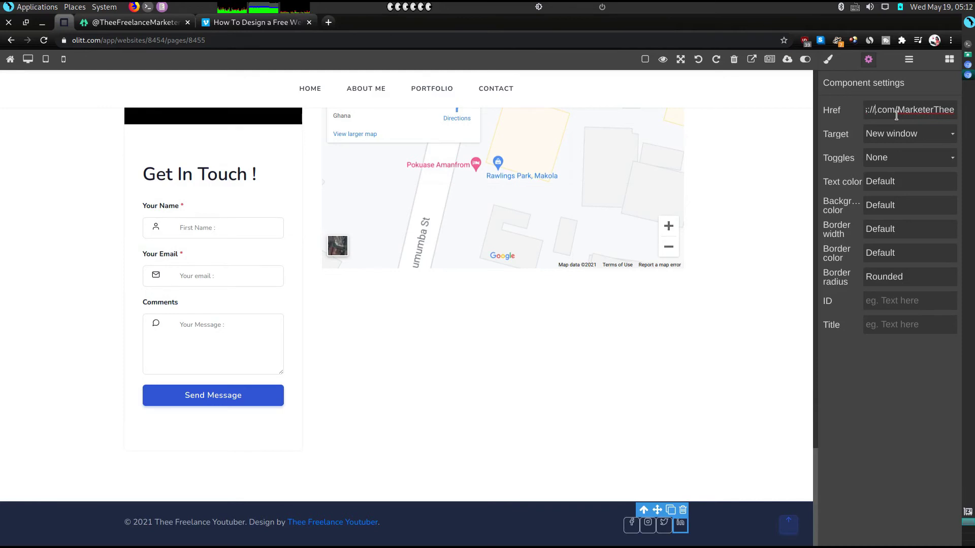
type("linkedin")
left_click(880, 464)
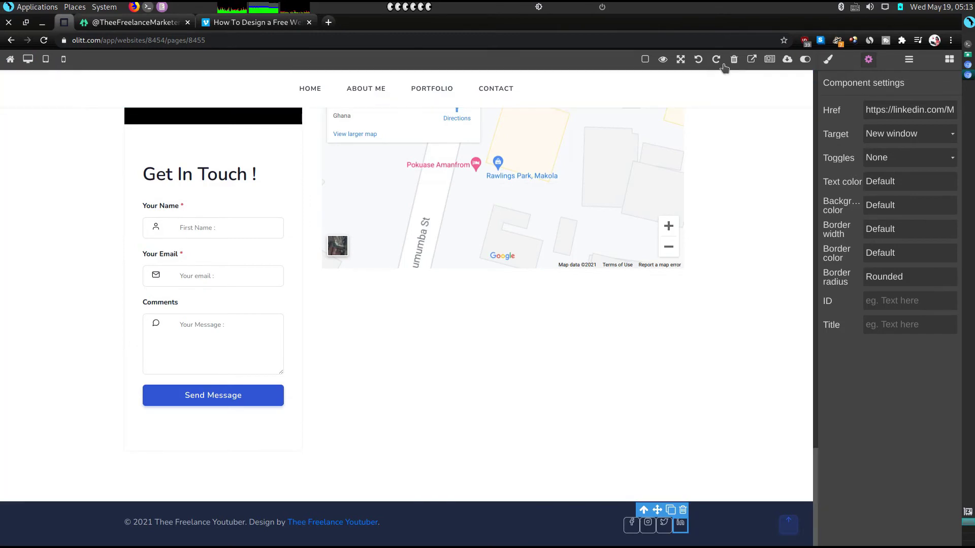
Open the live site and review it from the hero through the portfolio, work process and contact sections to the footer
left_click(749, 60)
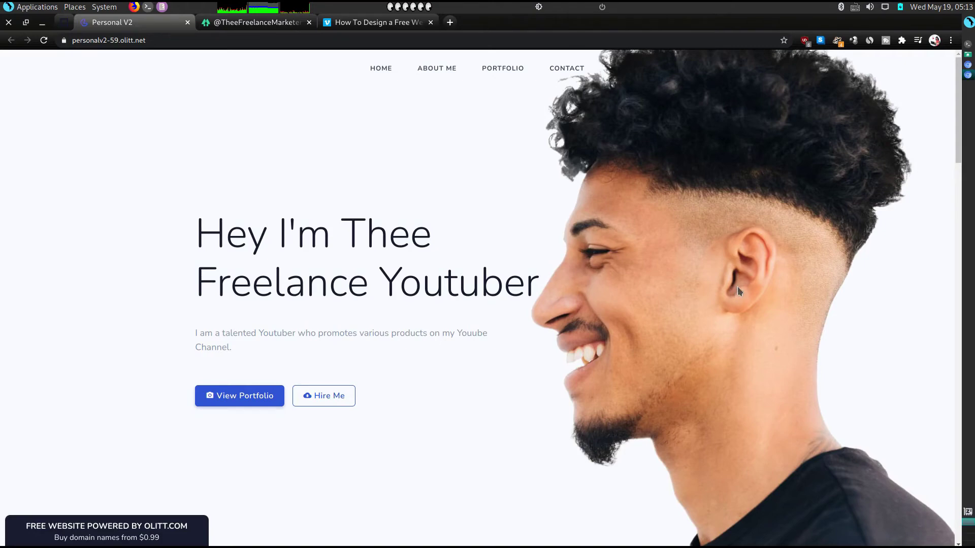
left_click_drag(571, 191, 487, 379)
left_click(410, 442)
left_click(222, 398)
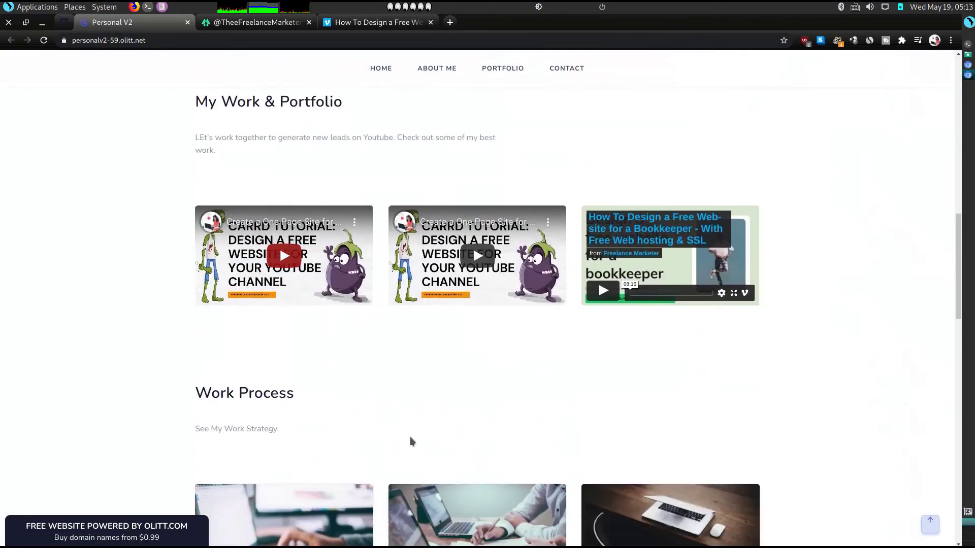
scroll(328, 396, "down", 2)
scroll(325, 408, "down", 4)
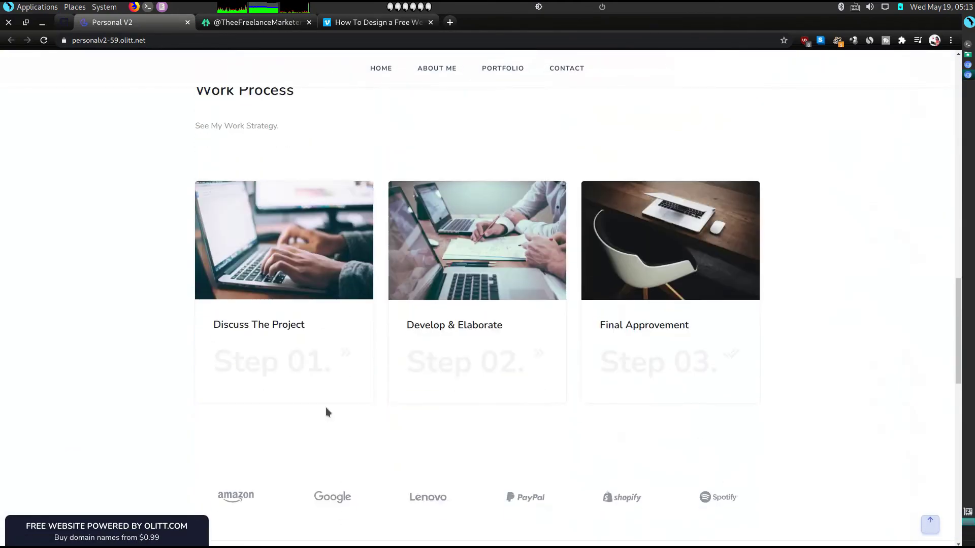
scroll(307, 404, "down", 6)
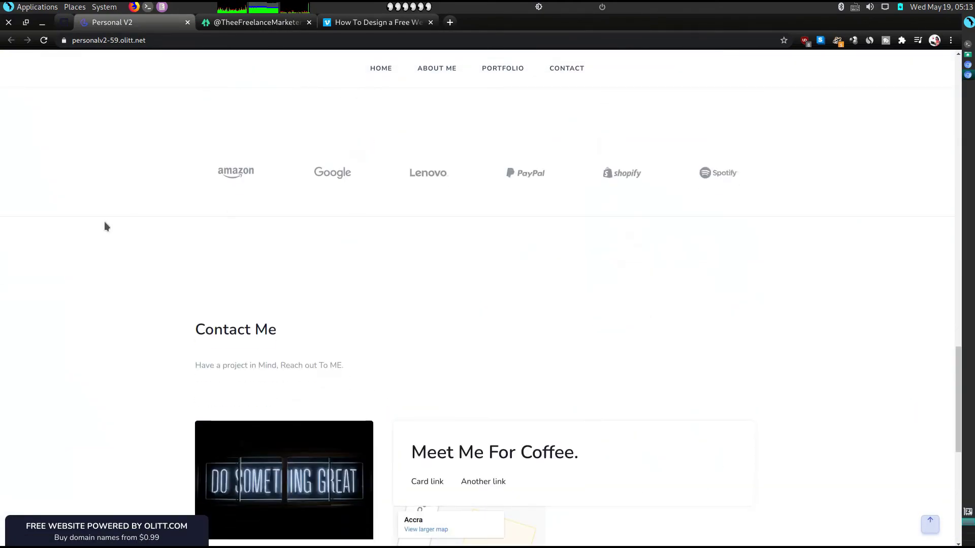
scroll(373, 399, "down", 3)
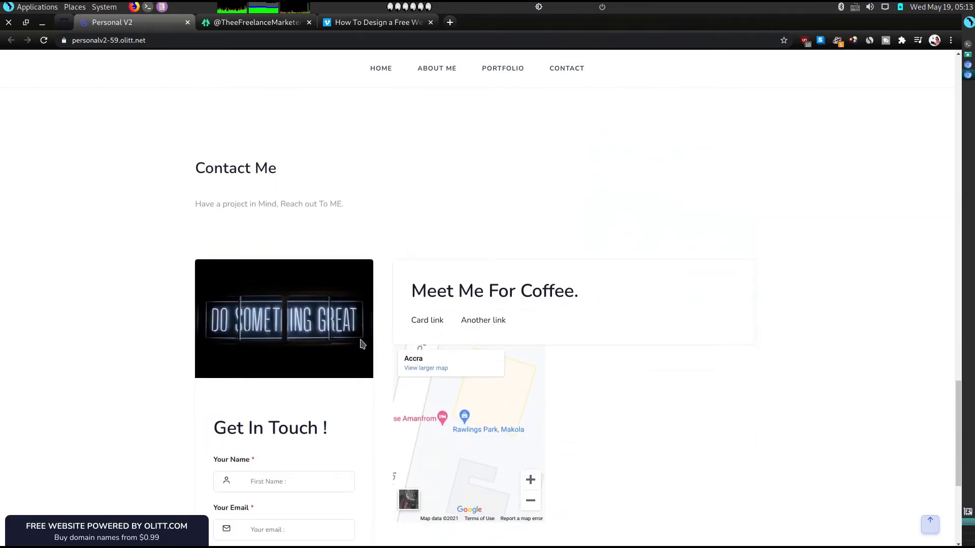
scroll(466, 363, "down", 3)
scroll(557, 305, "down", 1)
scroll(557, 330, "down", 1)
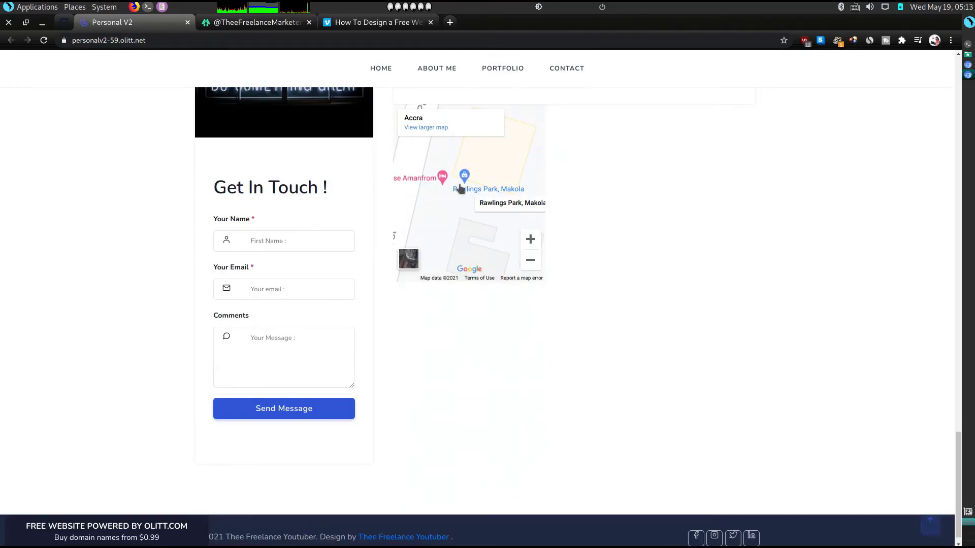
scroll(538, 378, "down", 1)
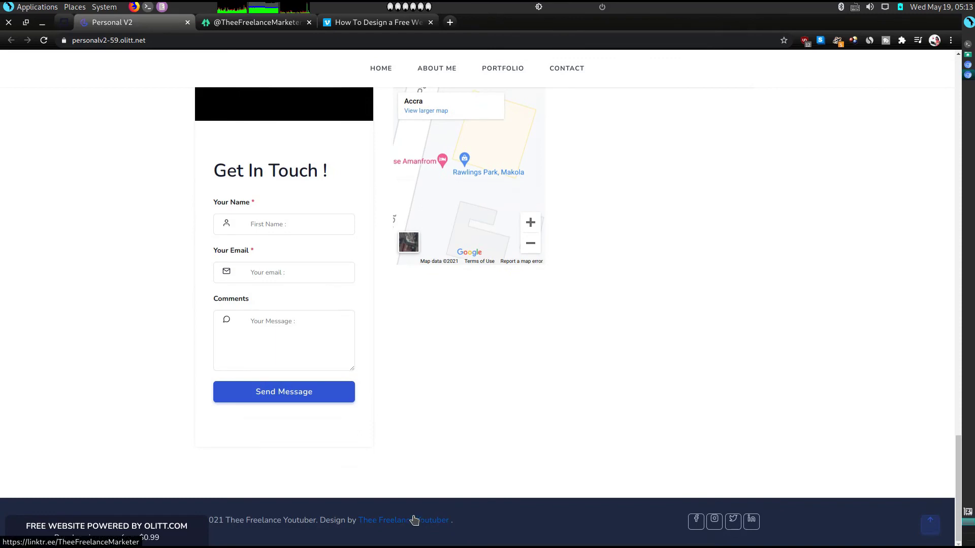
Test the live footer's "Thee Freelance Youtuber" link and Twitter icon, returning to the site after each
left_click(376, 523)
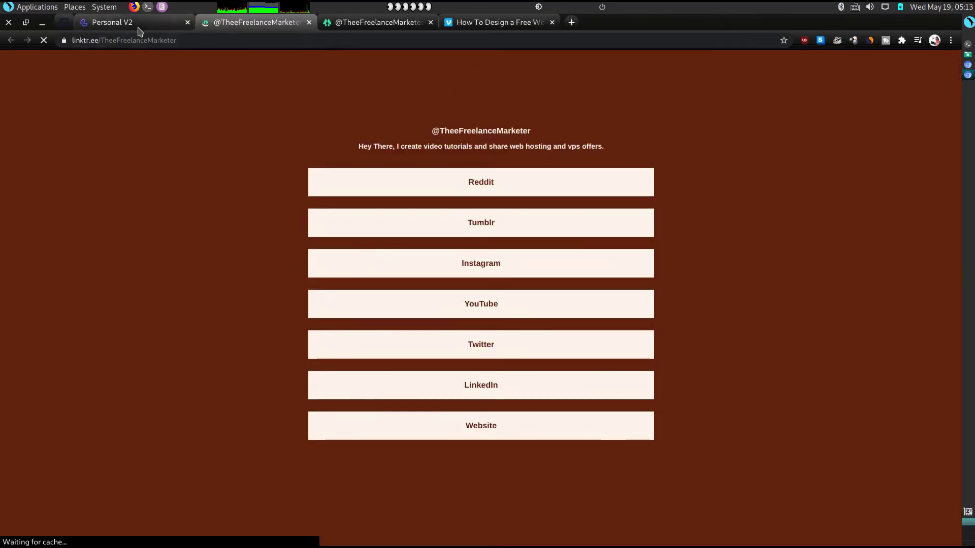
left_click(136, 26)
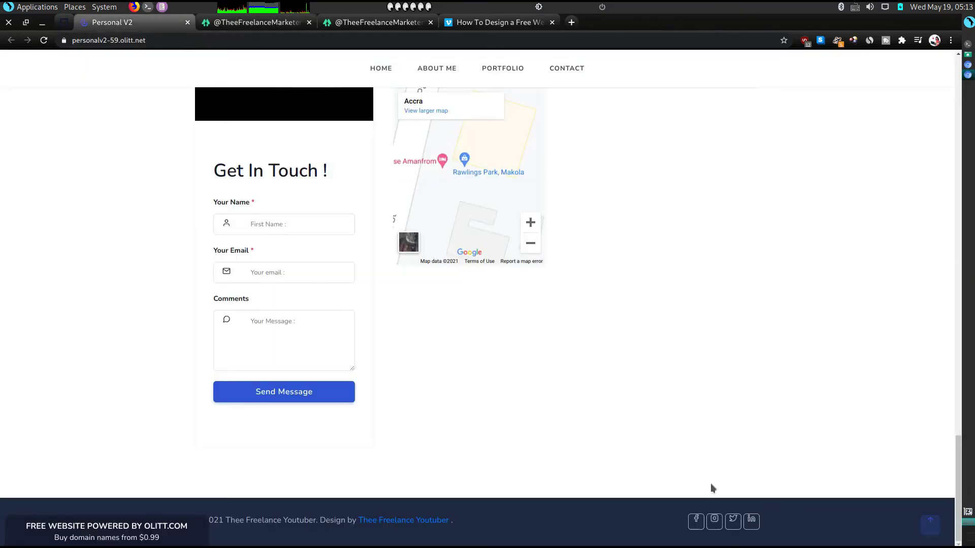
left_click(732, 528)
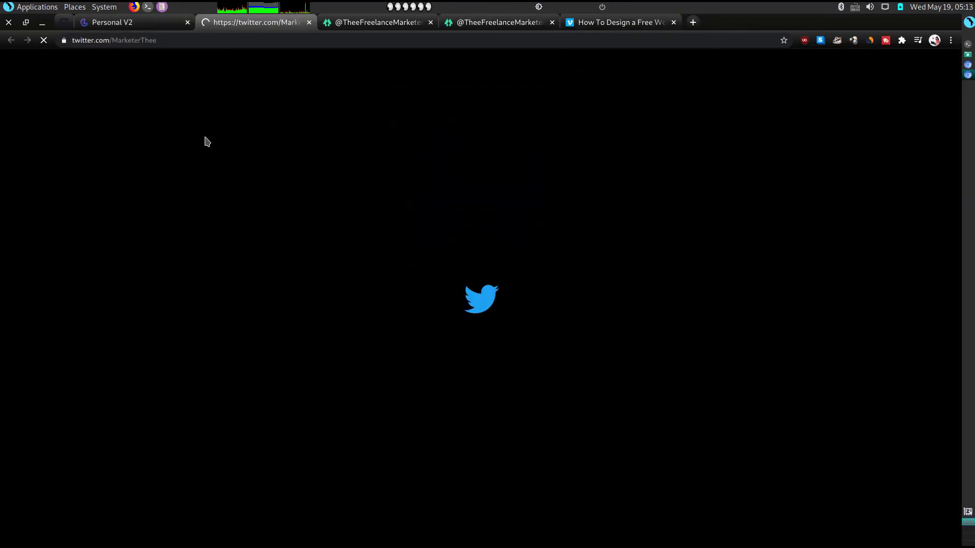
left_click(109, 24)
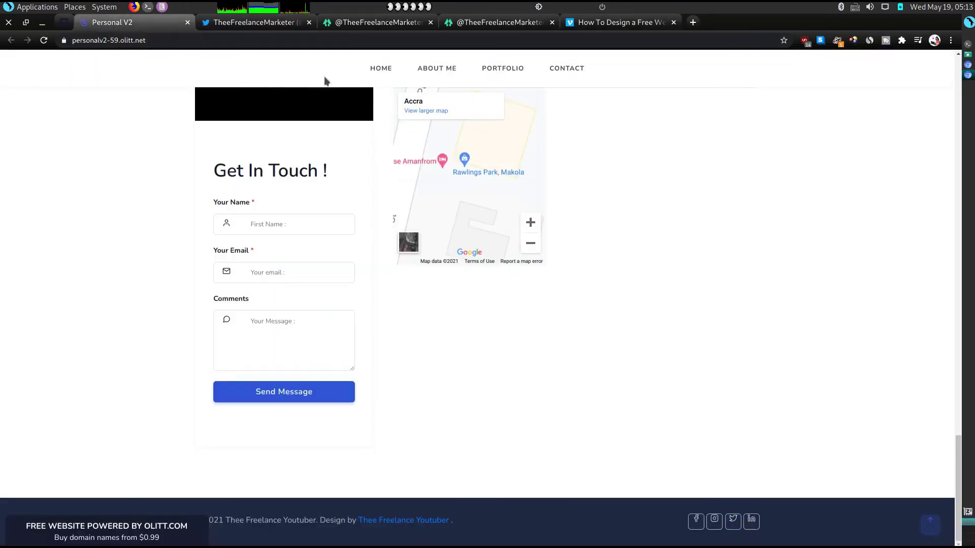
scroll(457, 188, "up", 3)
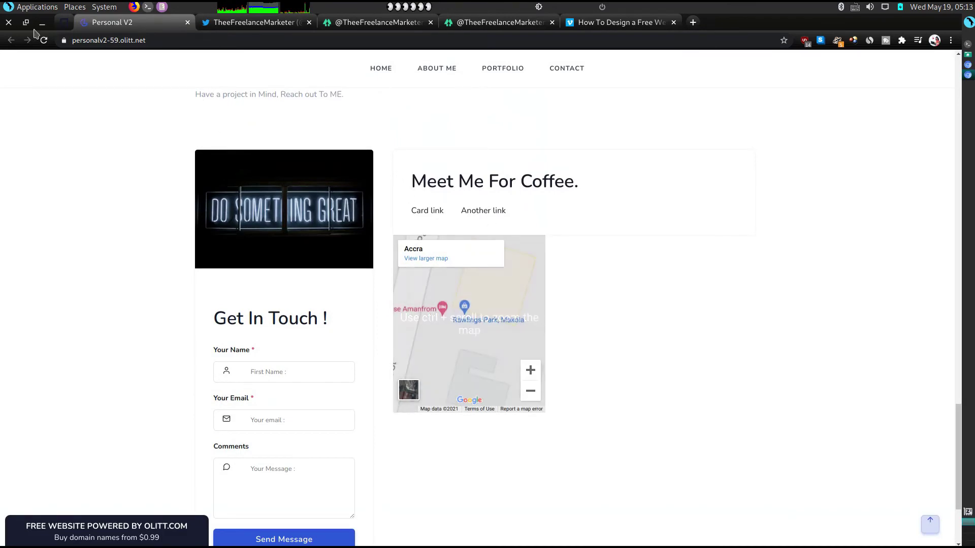
In the page editor, delete "Another link" and "Card link" from the "Meet Me For Coffee." card
left_click(63, 22)
scroll(316, 205, "up", 3)
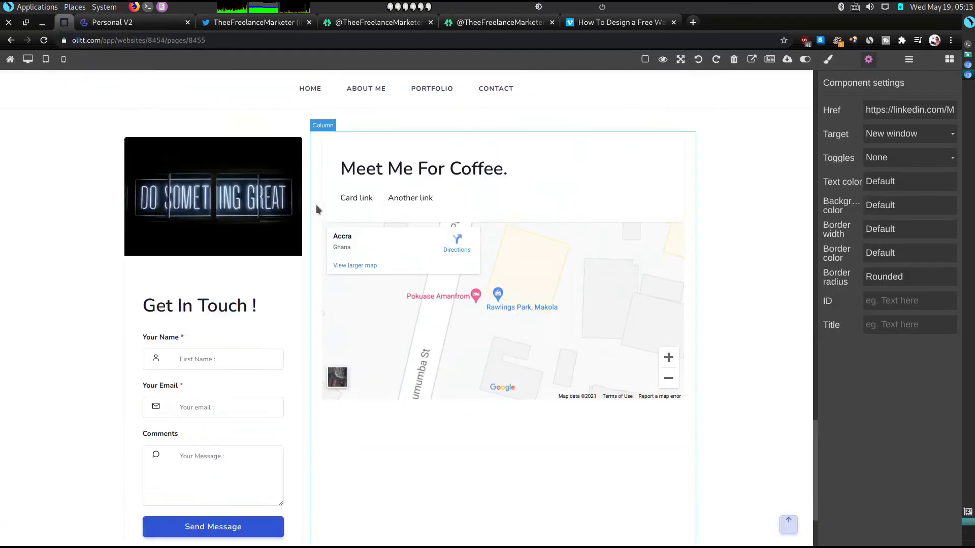
left_click(401, 236)
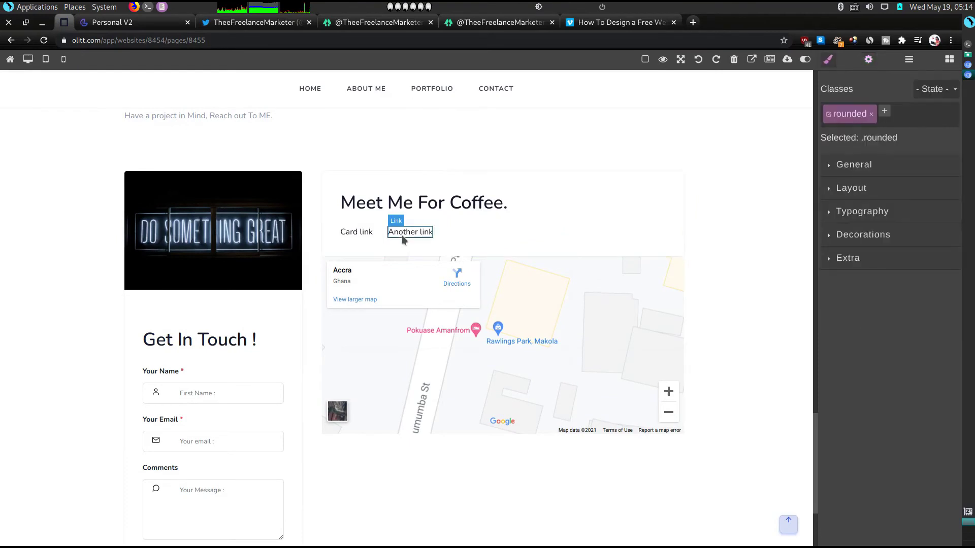
key("Delete")
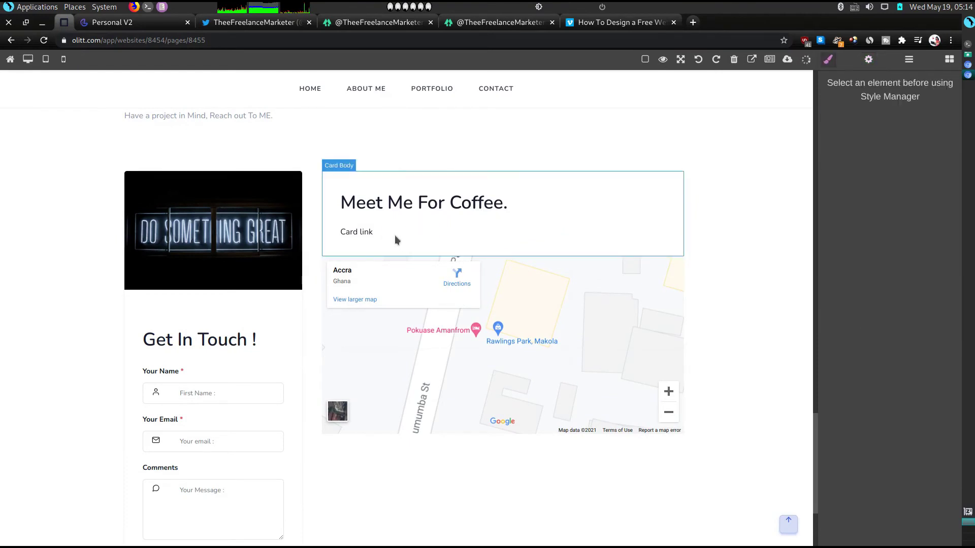
left_click(362, 237)
key("Delete")
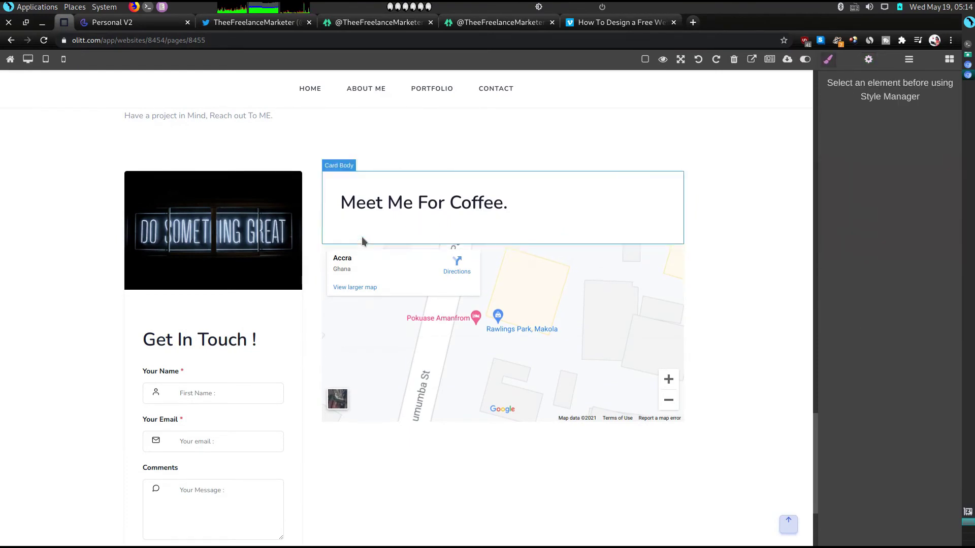
scroll(161, 145, "up", 1)
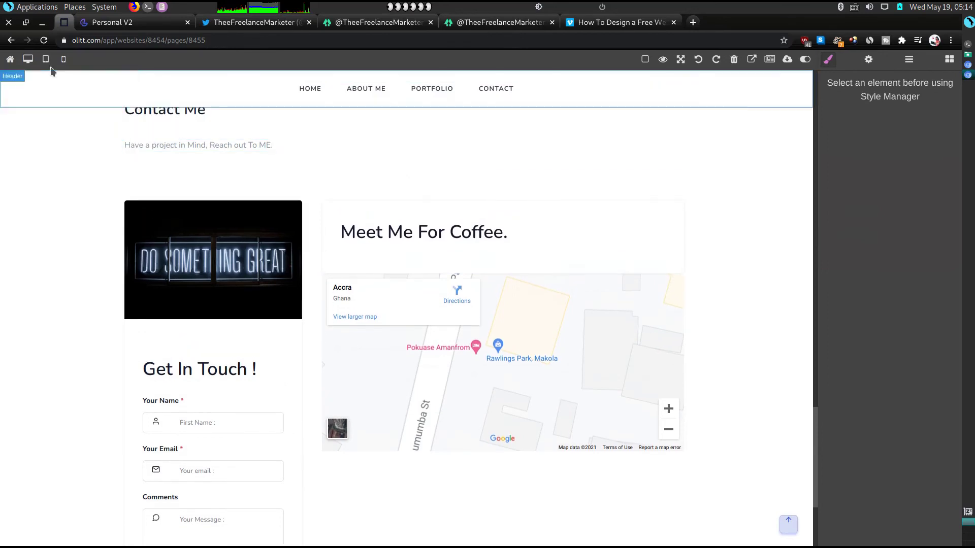
Leave the editor for the website list and connect the existing domain stayhydrated.co.ke to the Personal V2 site
left_click(9, 66)
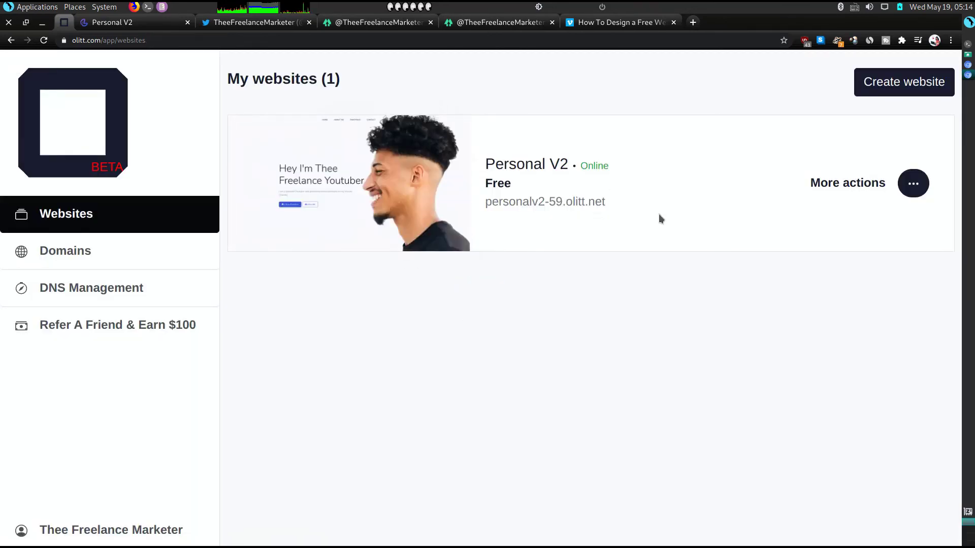
left_click(158, 28)
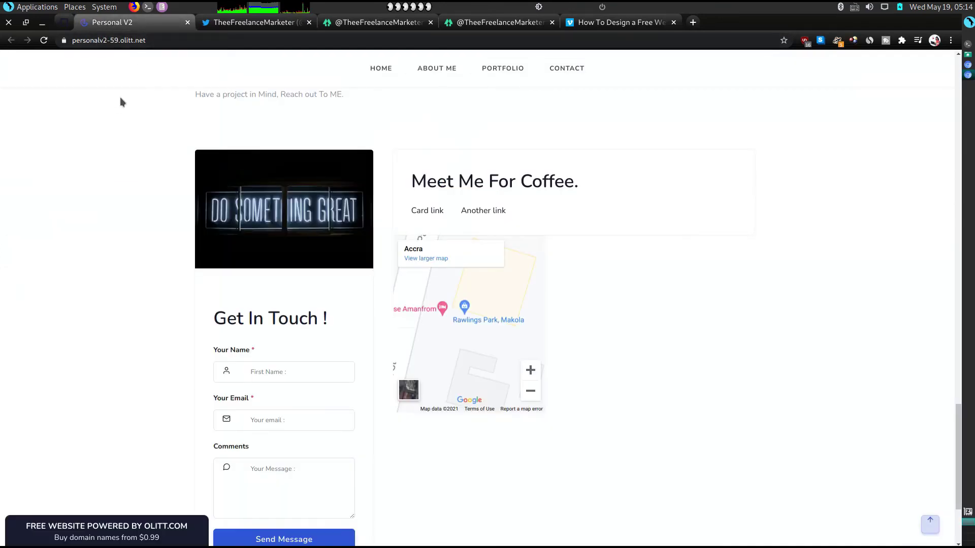
left_click(64, 22)
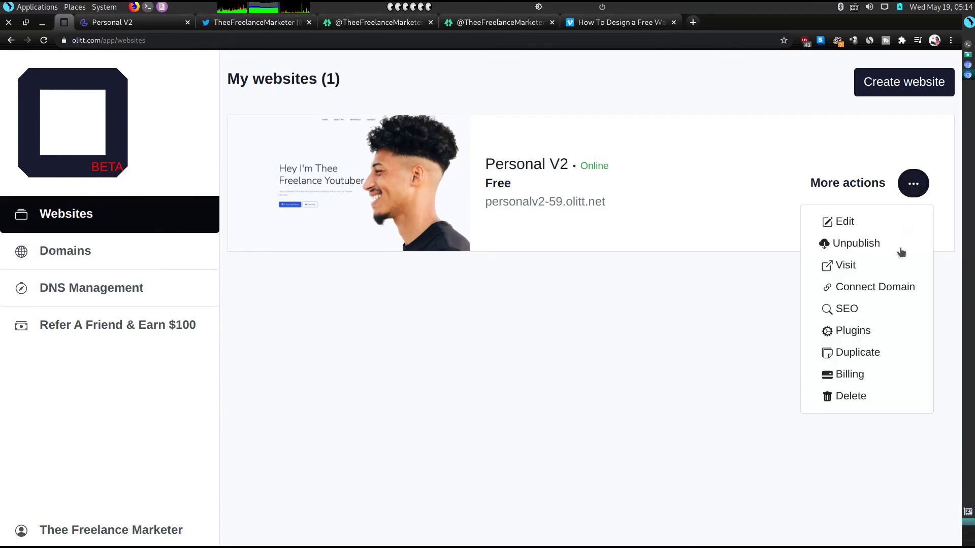
left_click(875, 287)
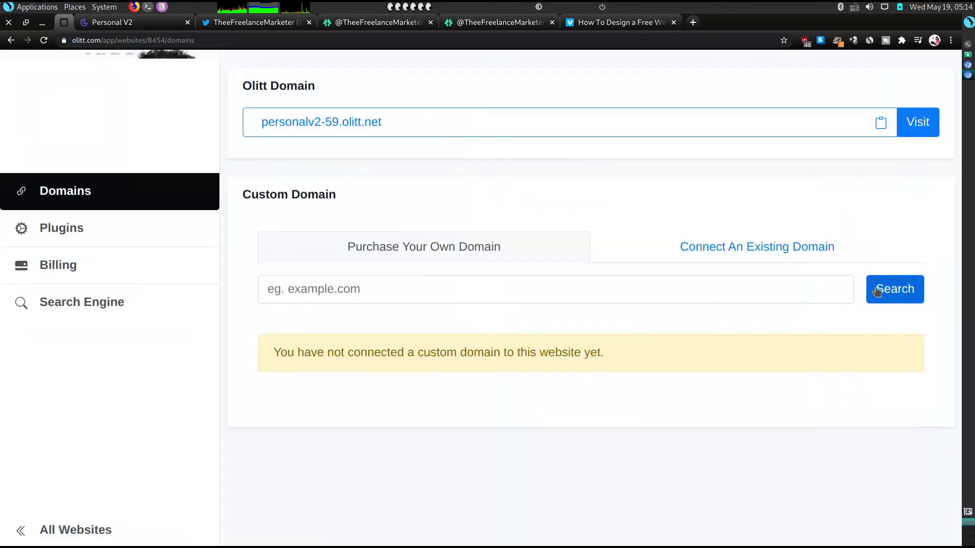
left_click(722, 249)
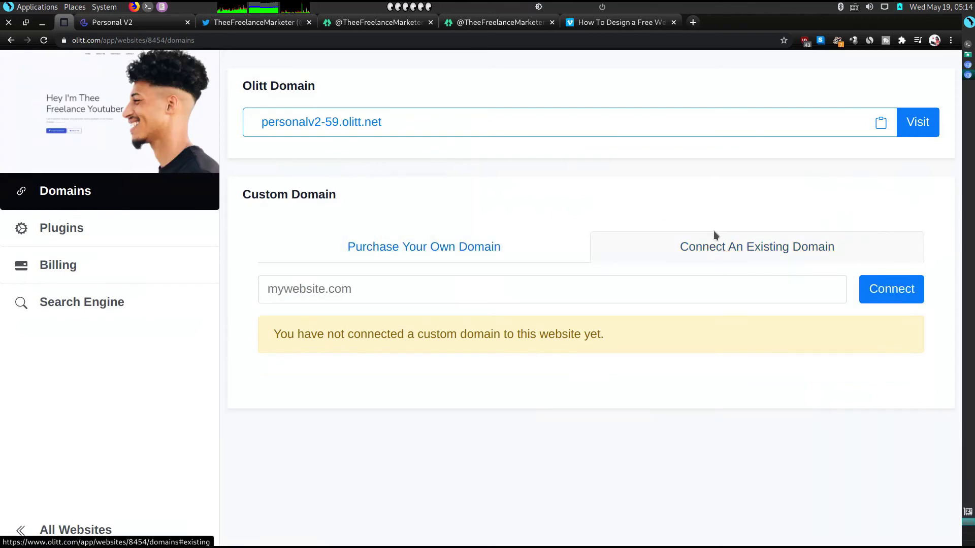
left_click(414, 293)
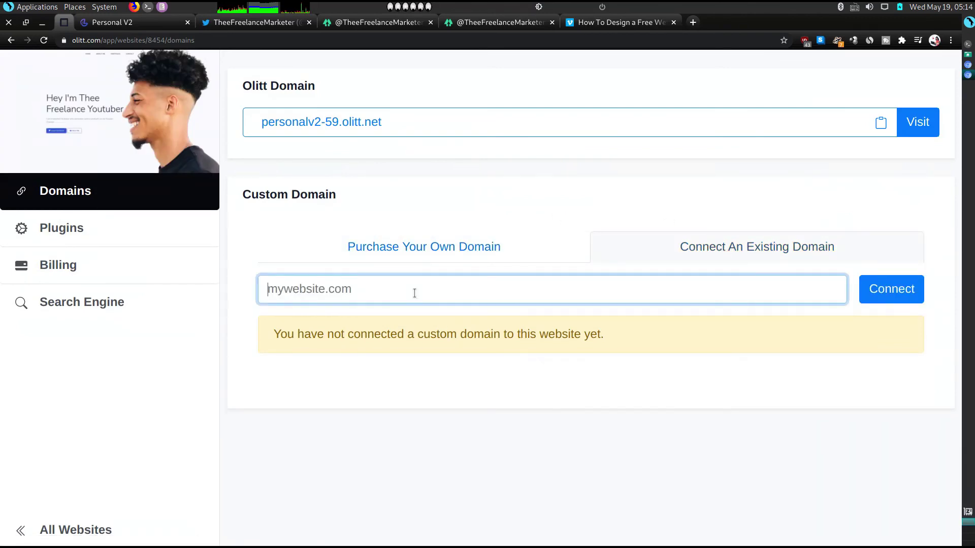
type("stay")
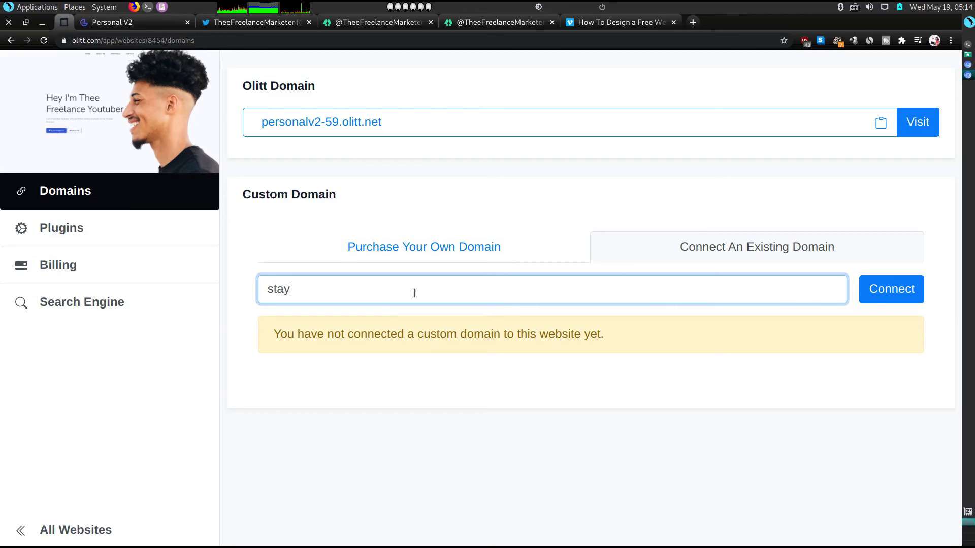
type("hydrated.co.ke")
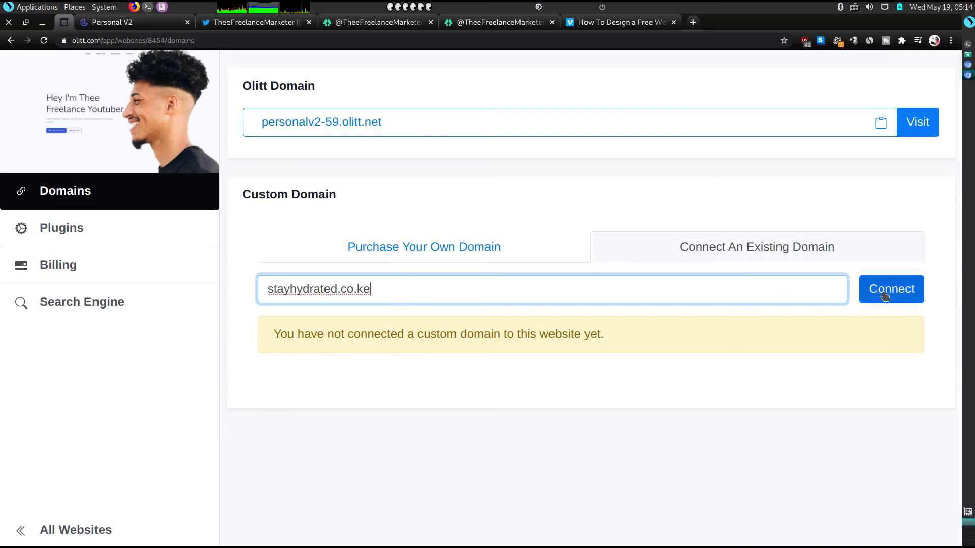
left_click(882, 292)
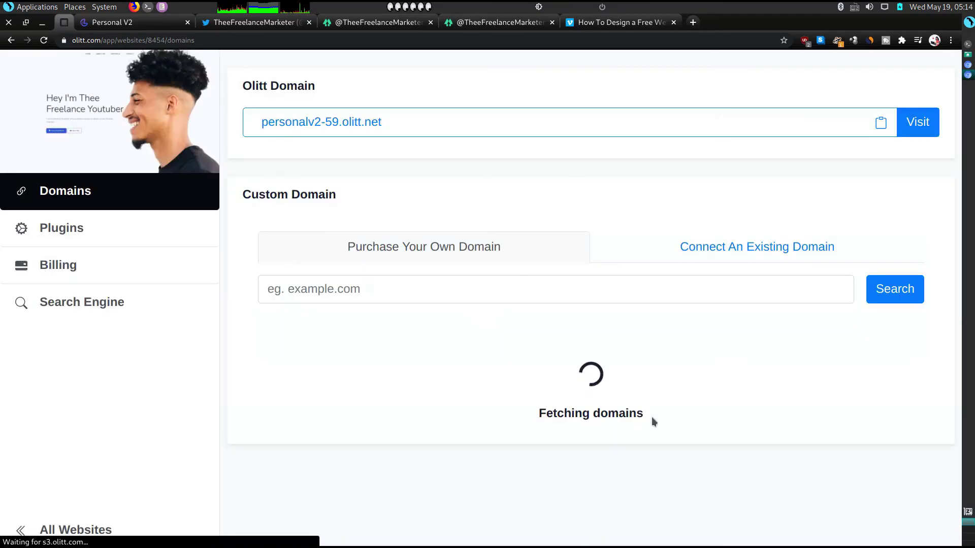
Review the nameserver and A record settings for stayhydrated.co.ke, and open the site at that domain
scroll(405, 372, "down", 2)
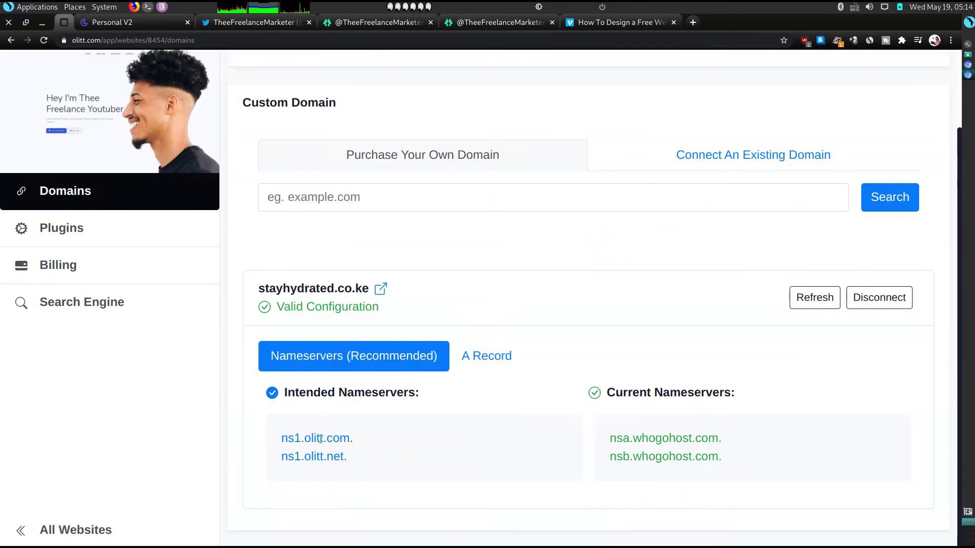
left_click_drag(419, 394, 282, 393)
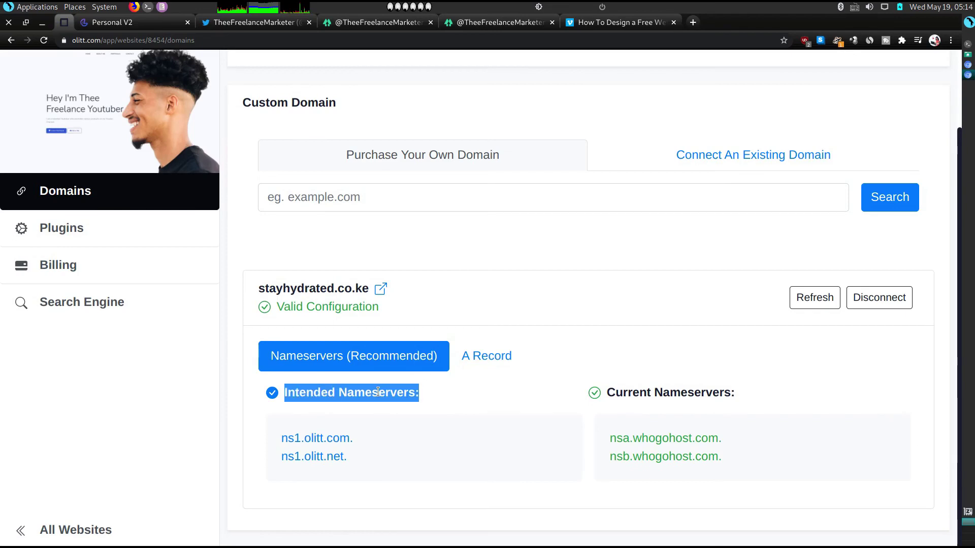
left_click(664, 401)
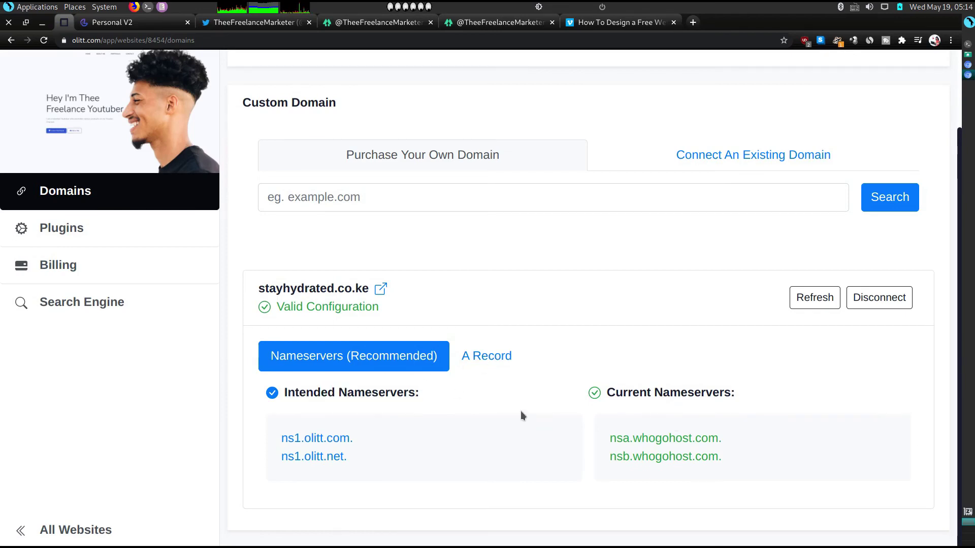
left_click(466, 359)
scroll(482, 356, "down", 1)
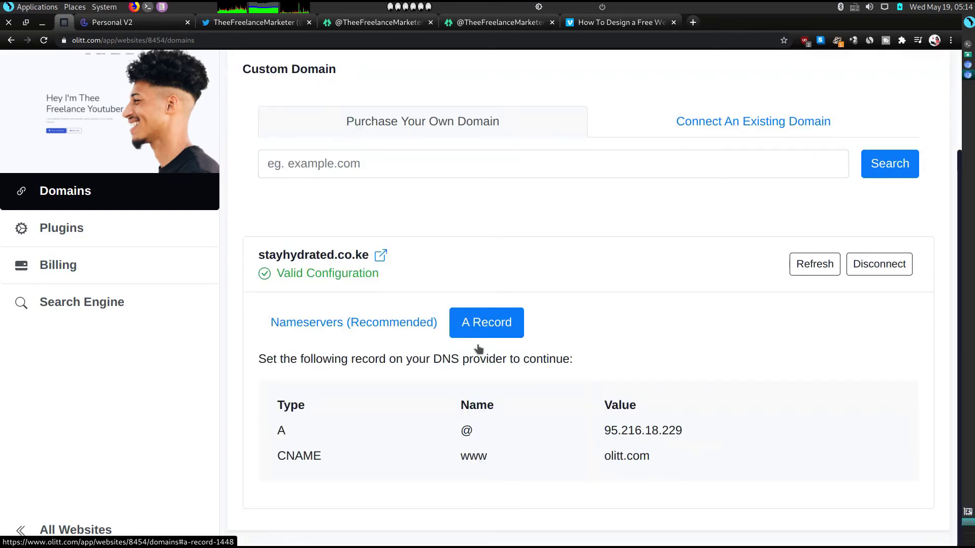
left_click(380, 256)
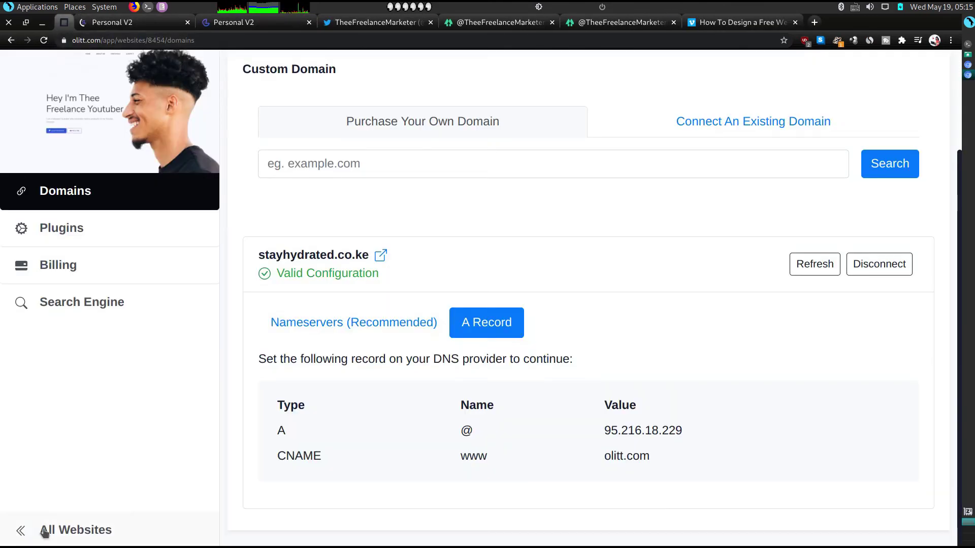
Check the website list and the account's domains page, and view the live site at stayhydrated.co.ke
left_click(45, 532)
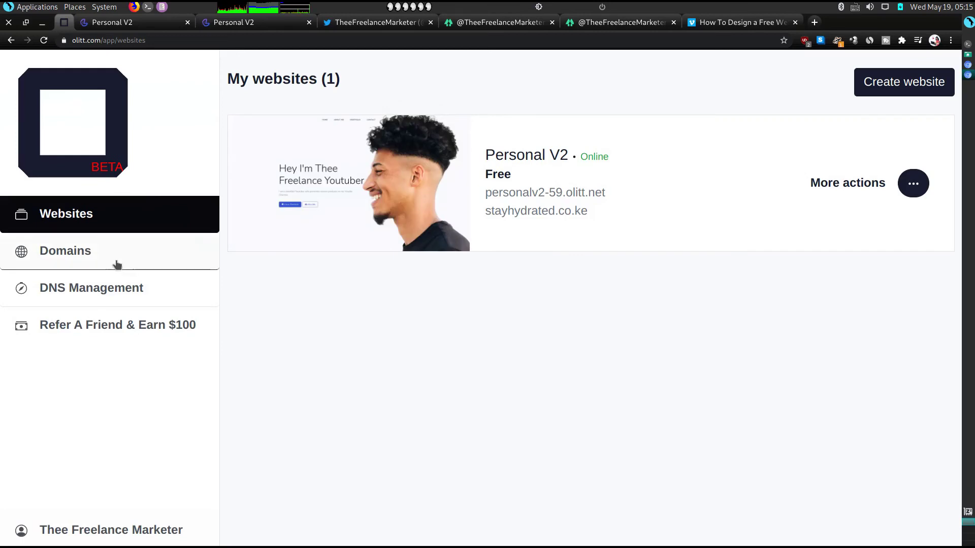
left_click(114, 264)
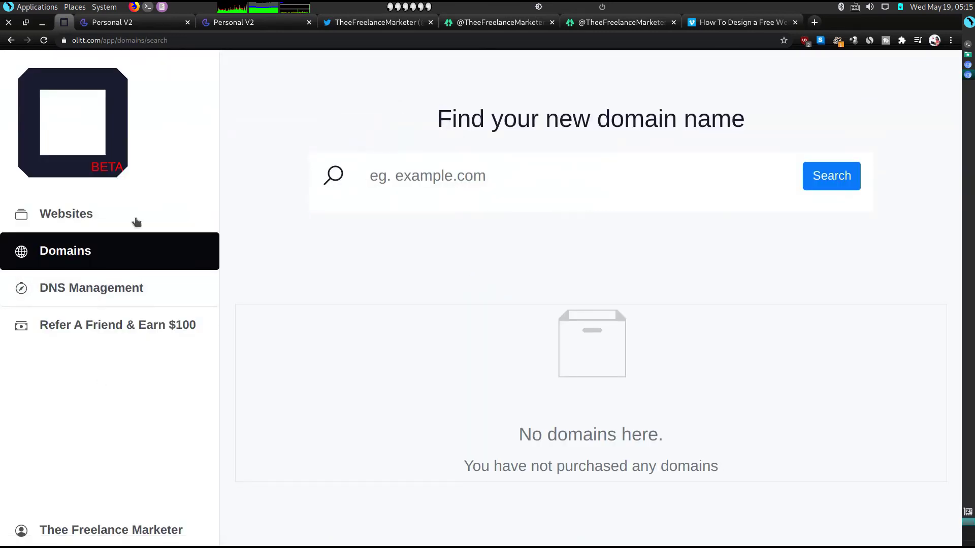
left_click(77, 222)
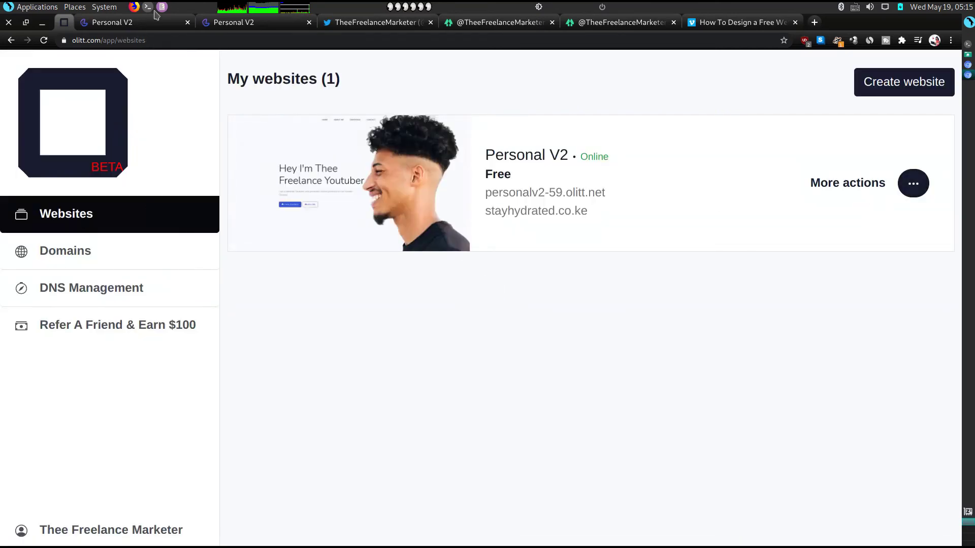
left_click(139, 22)
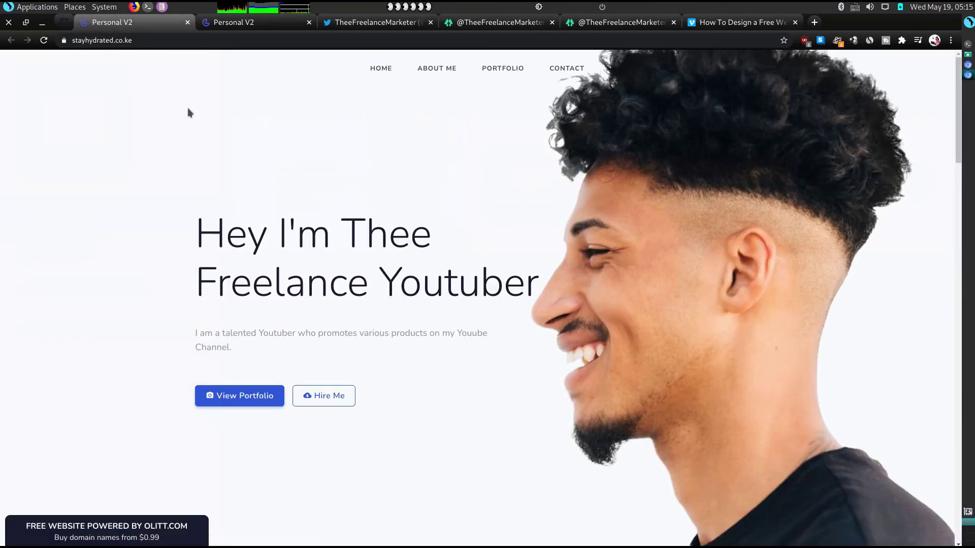
Inspect the web address and the connection security details of the live site at stayhydrated.co.ke
left_click(109, 40)
triple_click(109, 40)
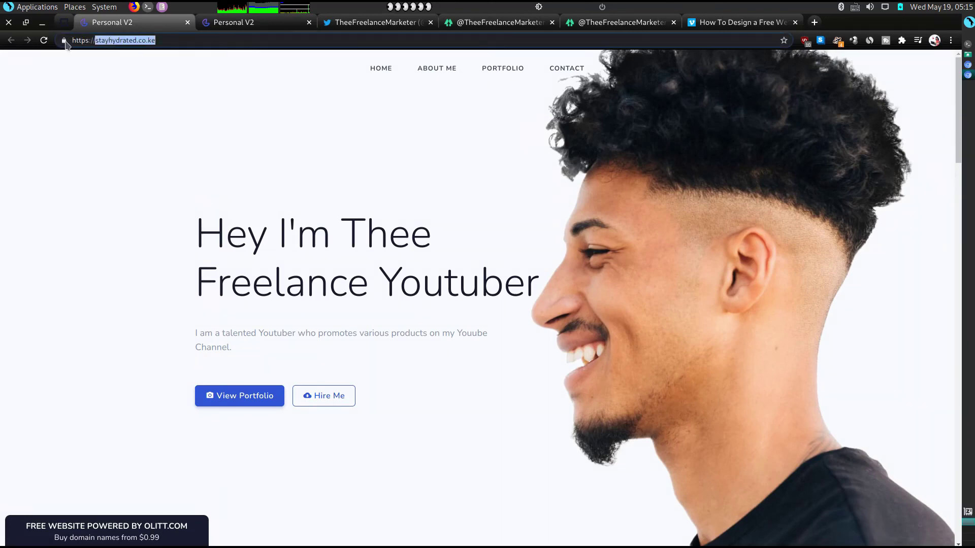
left_click(64, 41)
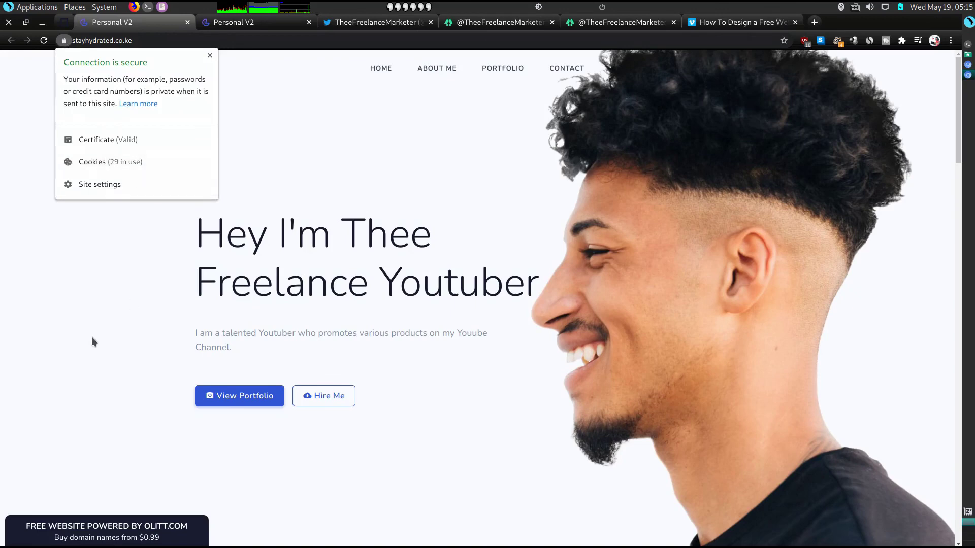
left_click(79, 310)
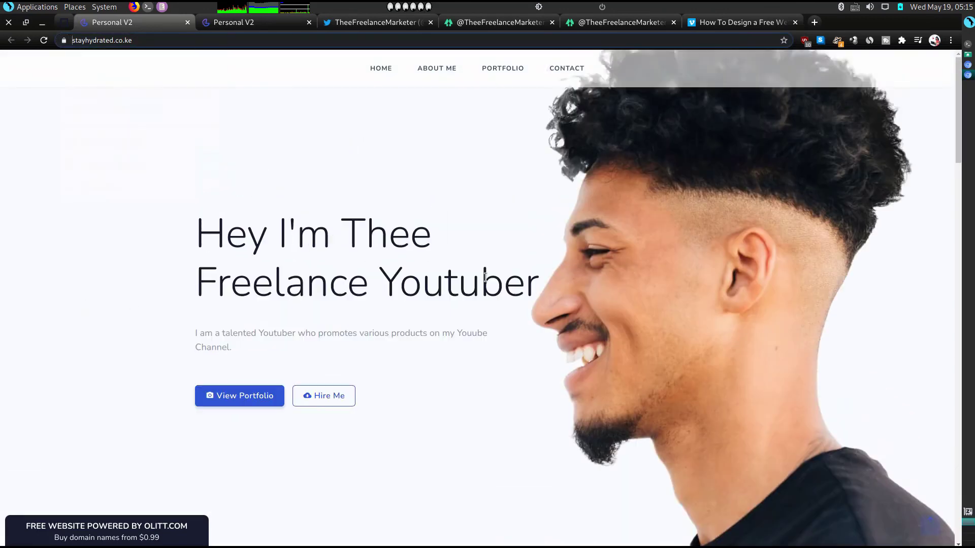
Open the SEO settings of the Personal V2 site from the website list and enter "Thee Freelance Youtuber" as its title
left_click(65, 24)
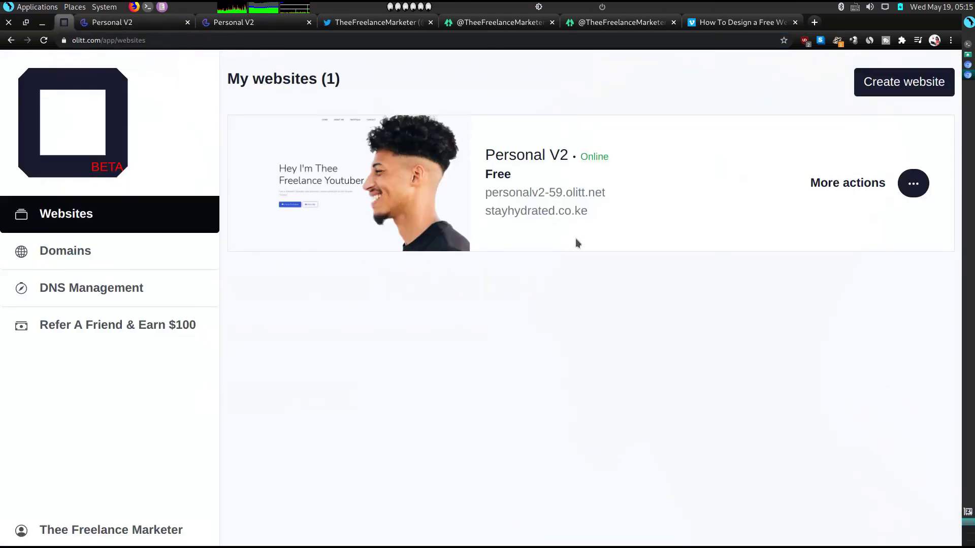
left_click(907, 186)
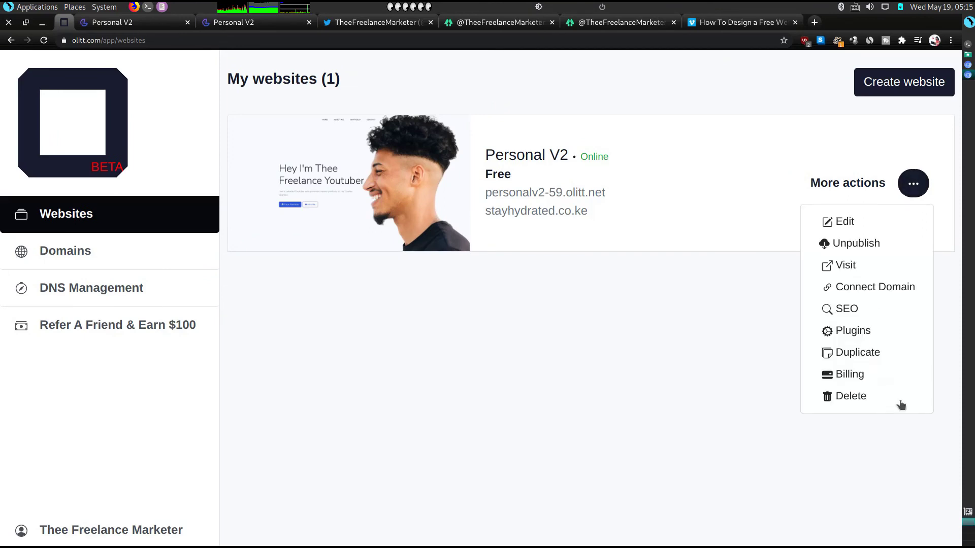
left_click(848, 310)
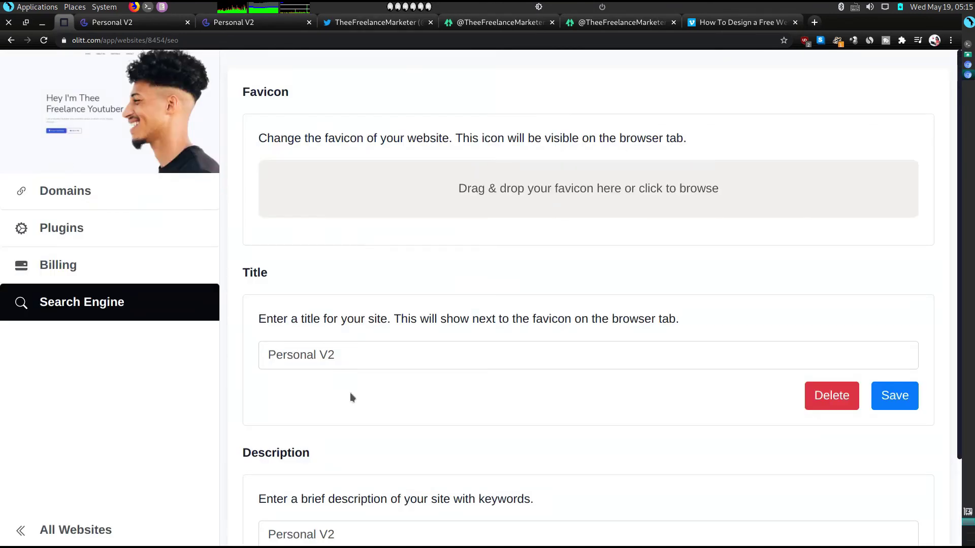
left_click(319, 355)
key("ctrl+a")
type("T")
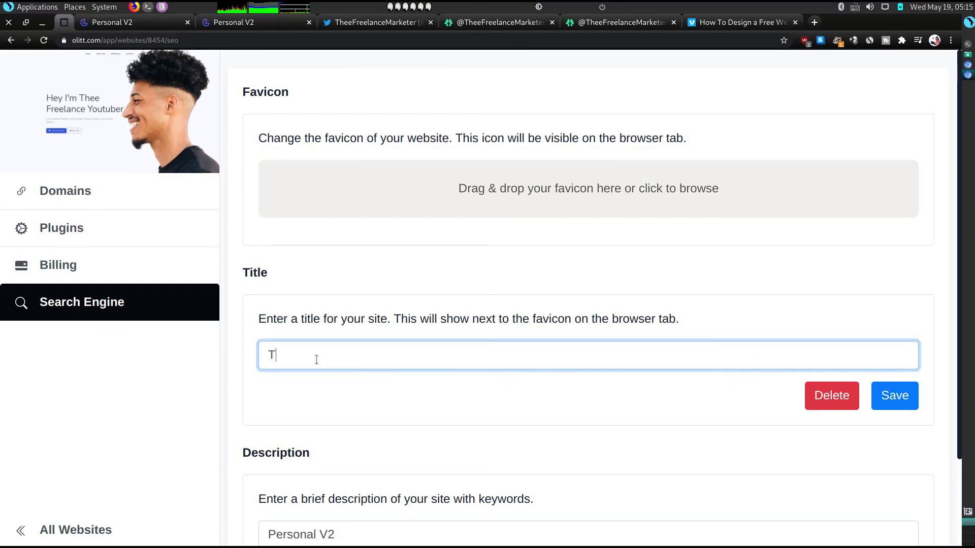
type("hee Freelance Youtuber")
Enter the site description "Thee Freelance Youtuber with over 5 years experience." and save both the title and the description
scroll(316, 359, "down", 2)
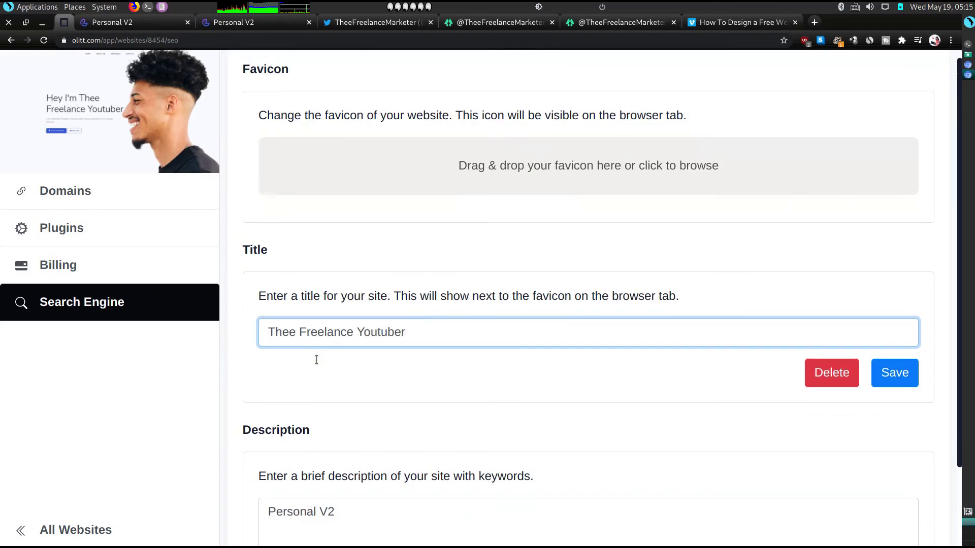
triple_click(301, 417)
type("T")
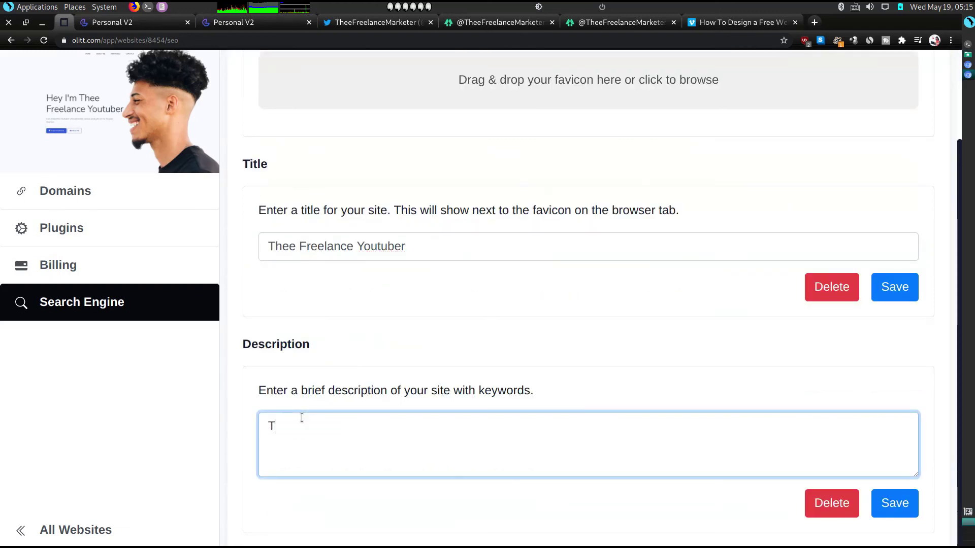
type("hee Free")
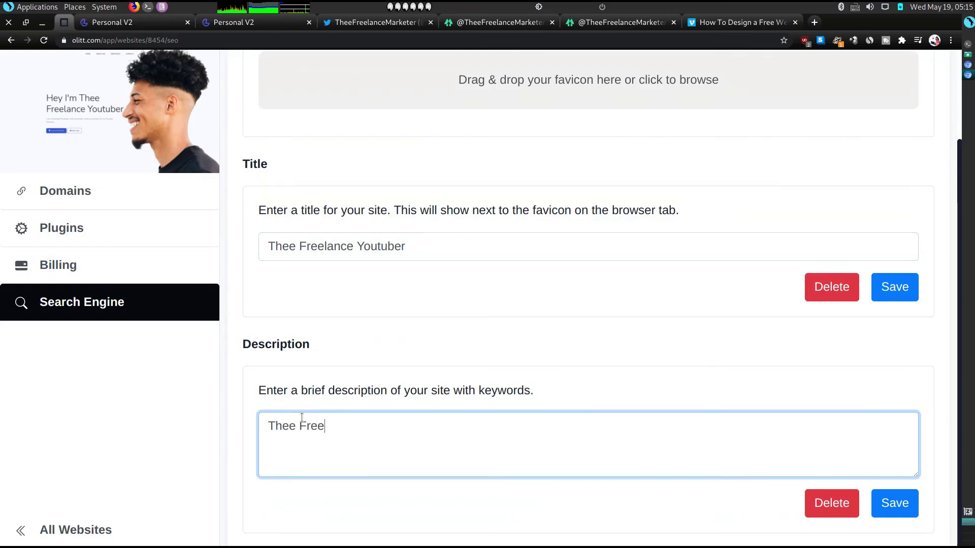
type("lance Youtuber with")
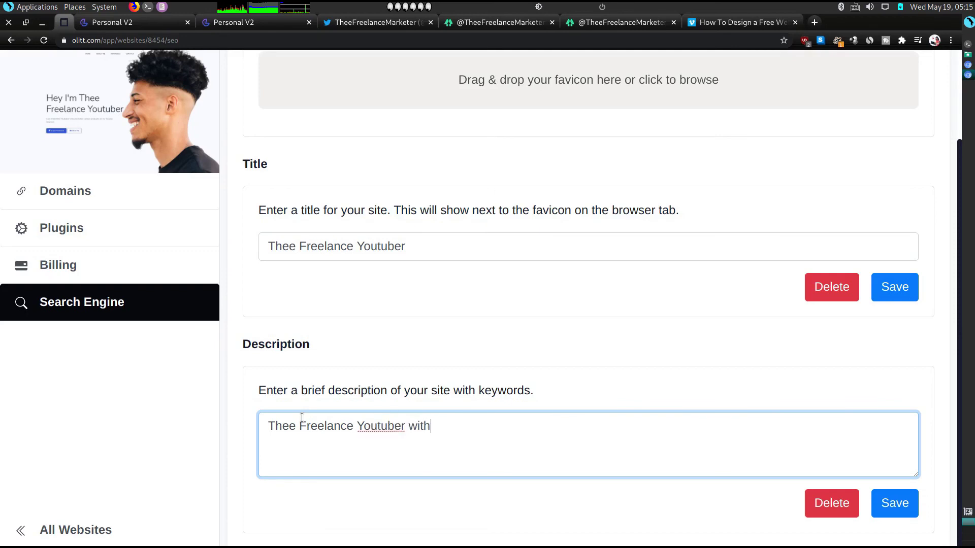
type(" over 5 years experience.")
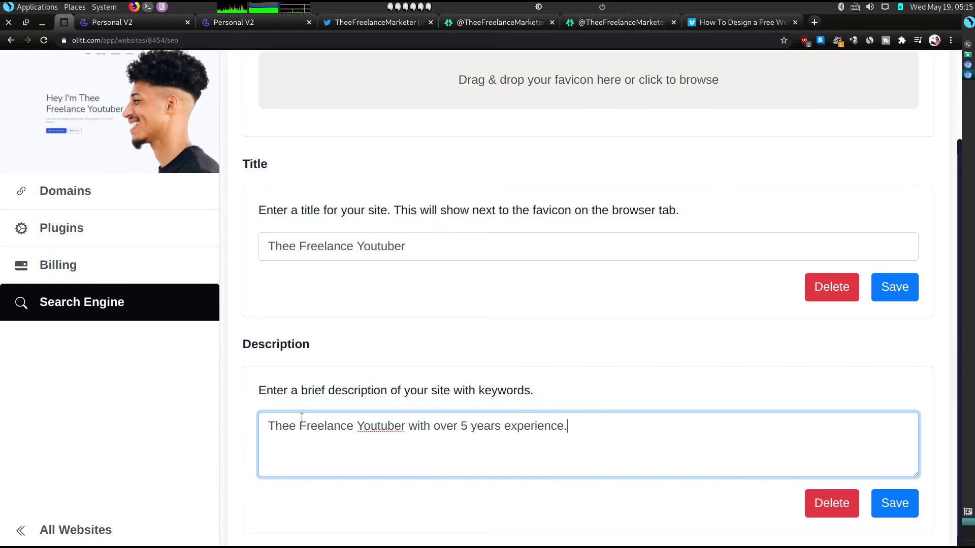
left_click(893, 291)
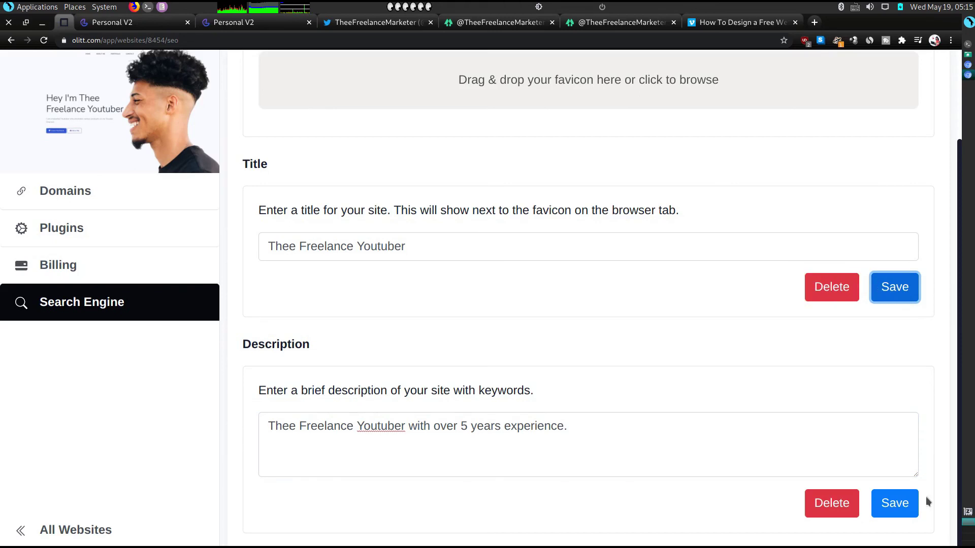
left_click(891, 502)
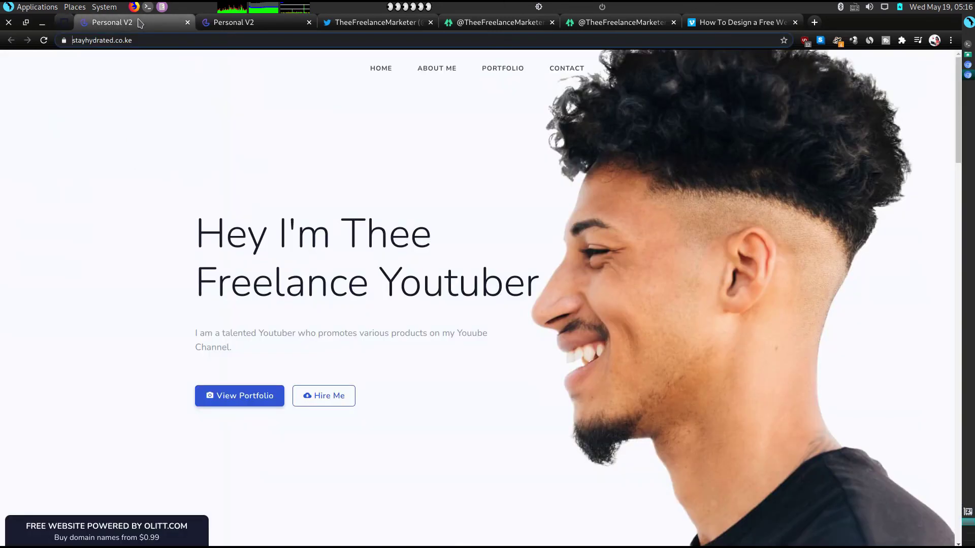
Reload the live site at stayhydrated.co.ke to check its title, and review its contact section and the rest of the page
left_click(121, 26)
left_click(44, 43)
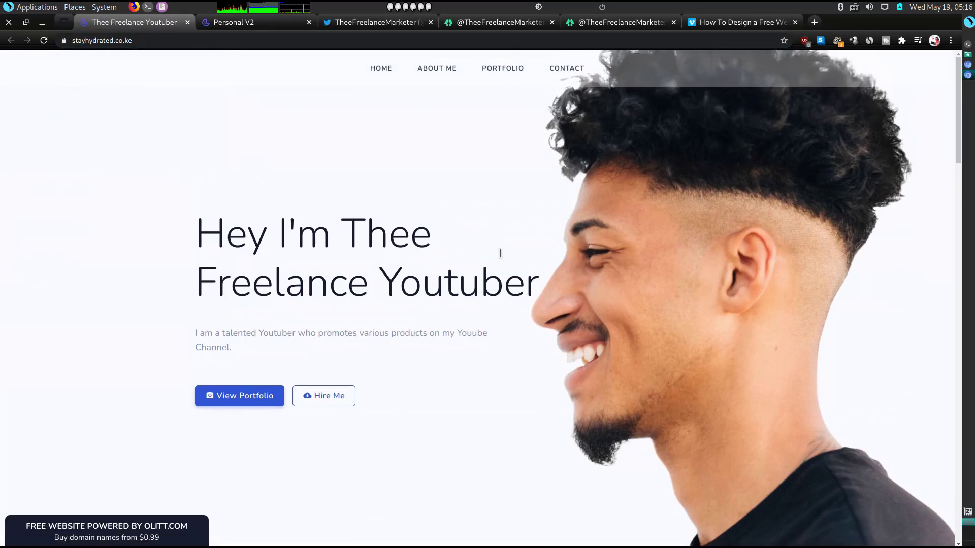
left_click(577, 72)
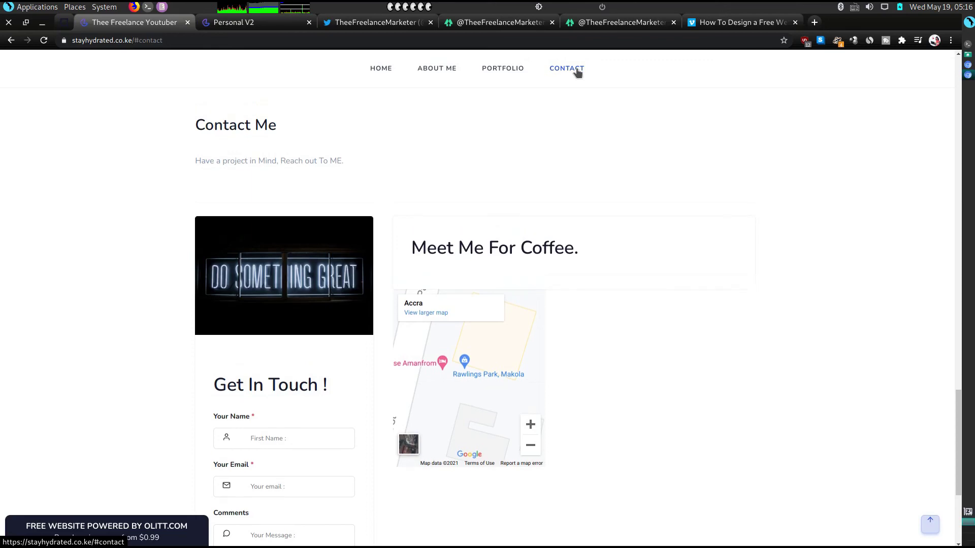
scroll(578, 72, "up", 20)
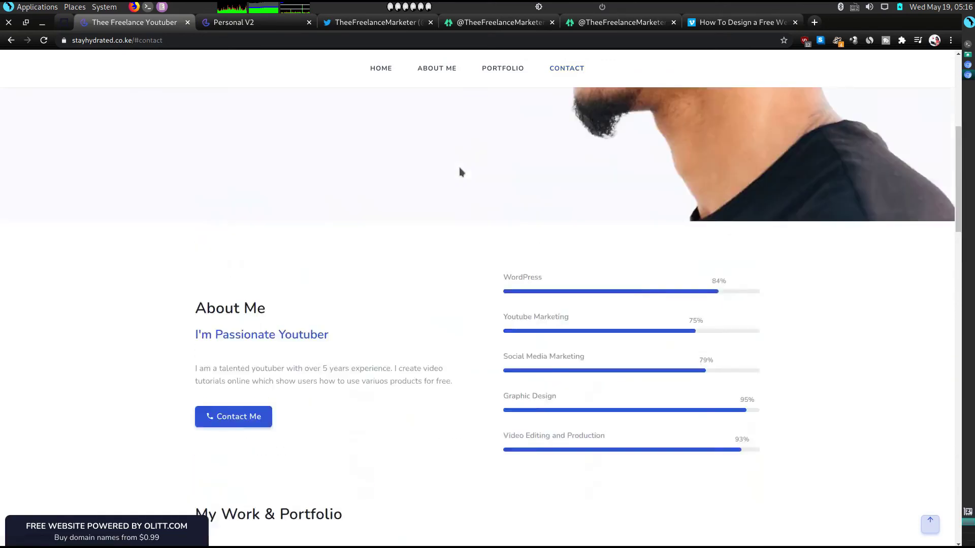